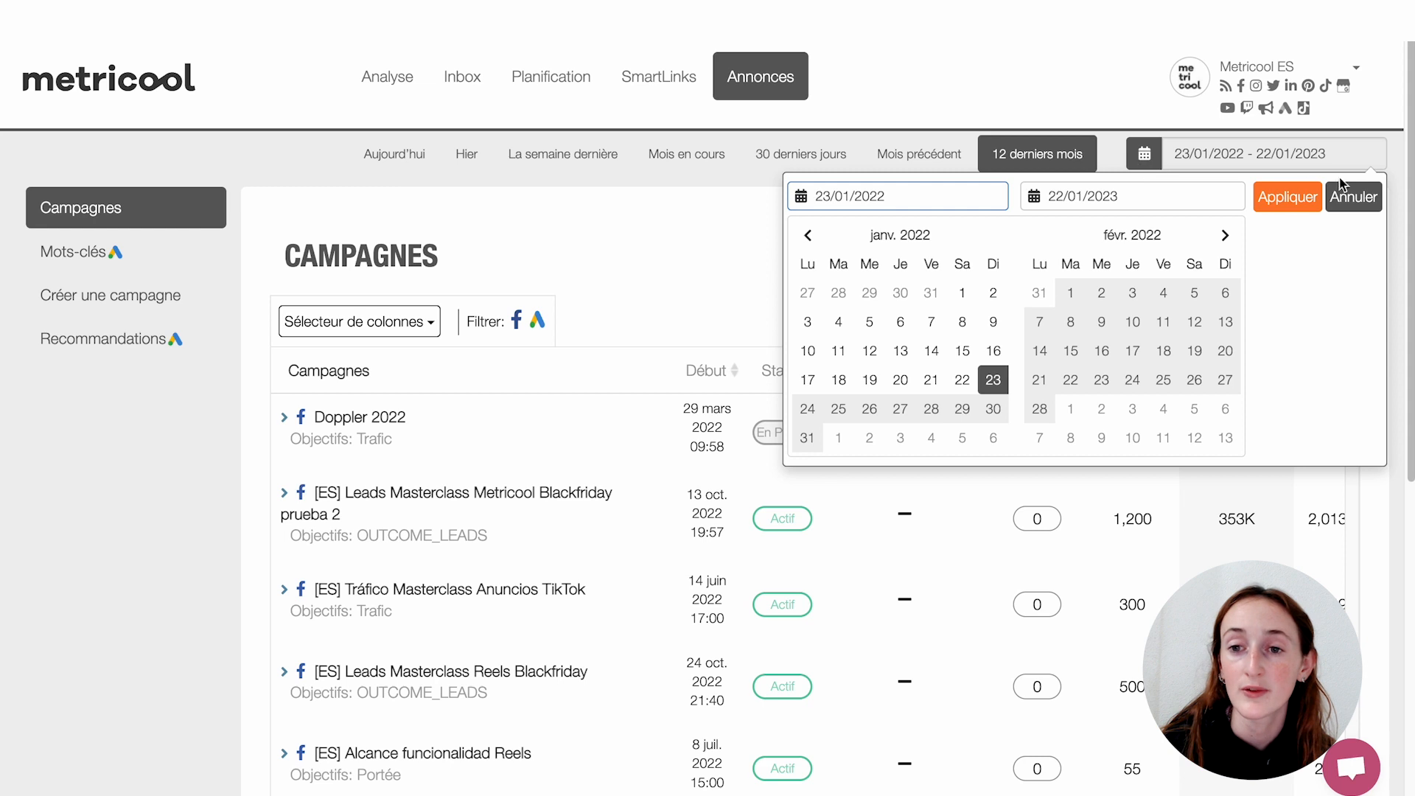
- Apply the date range 23/01/2022 - 22/01/2023 to the campaigns report and review its metric columns
click(1286, 196)
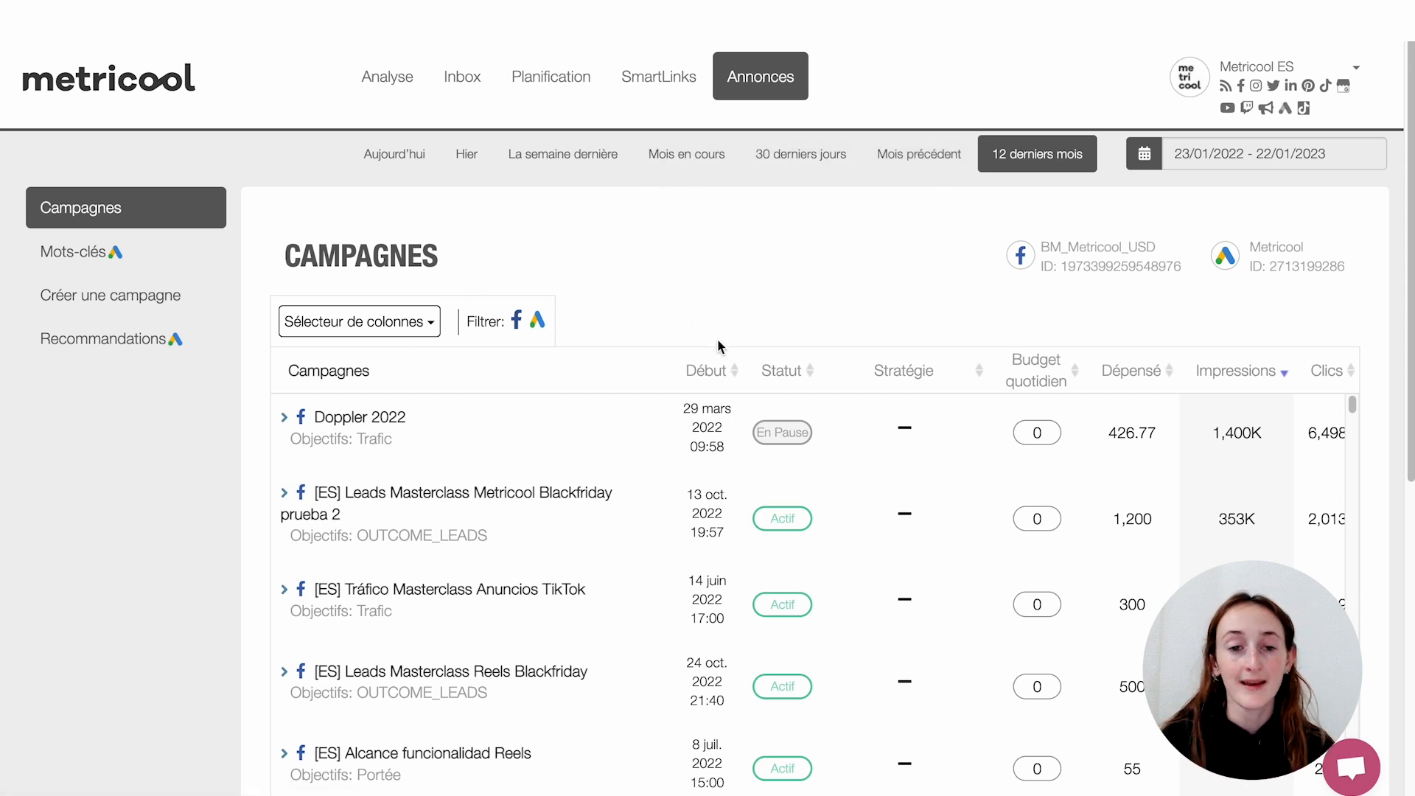
scroll(721, 346, down, 1)
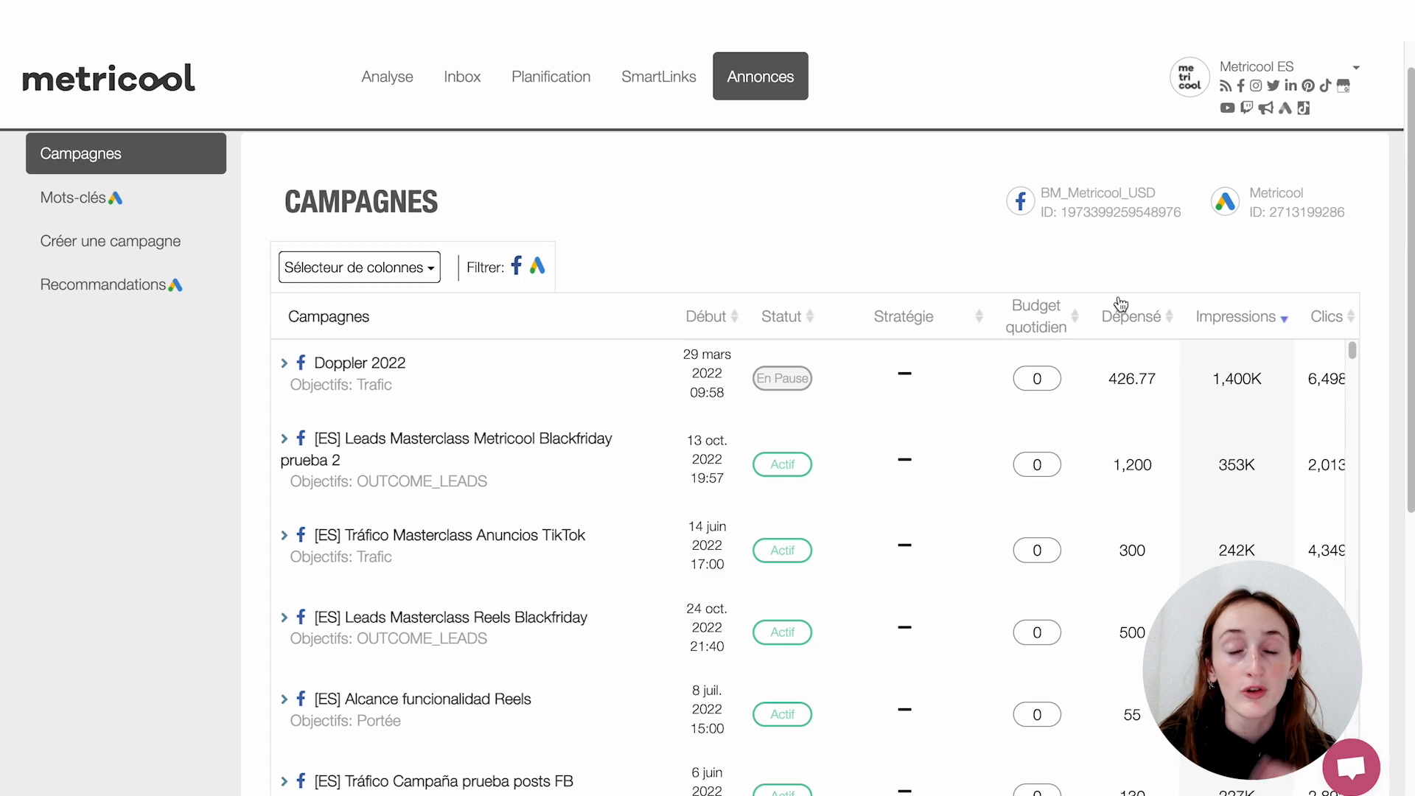
scroll(1120, 304, down, 1)
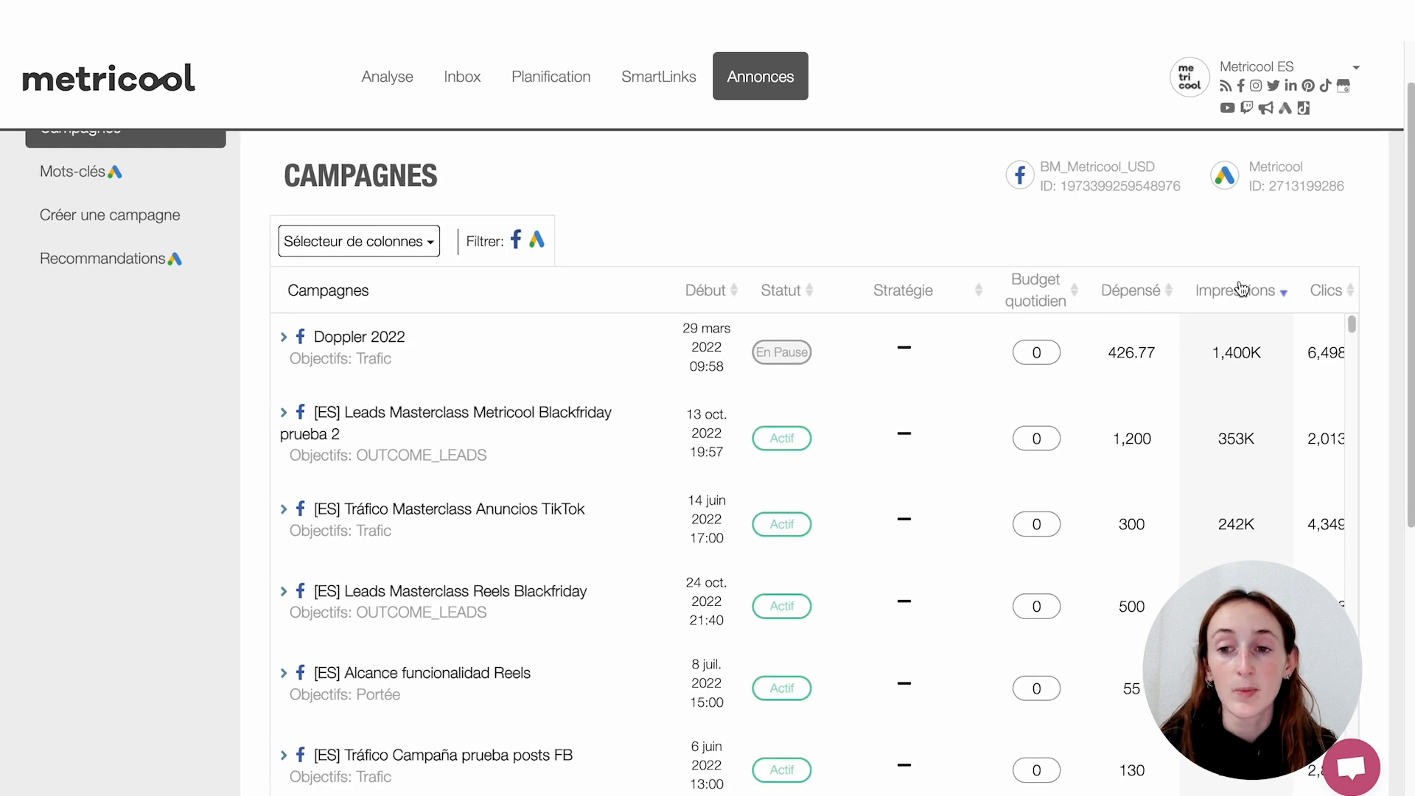
scroll(1253, 295, down, 1)
scroll(1071, 236, up, 1)
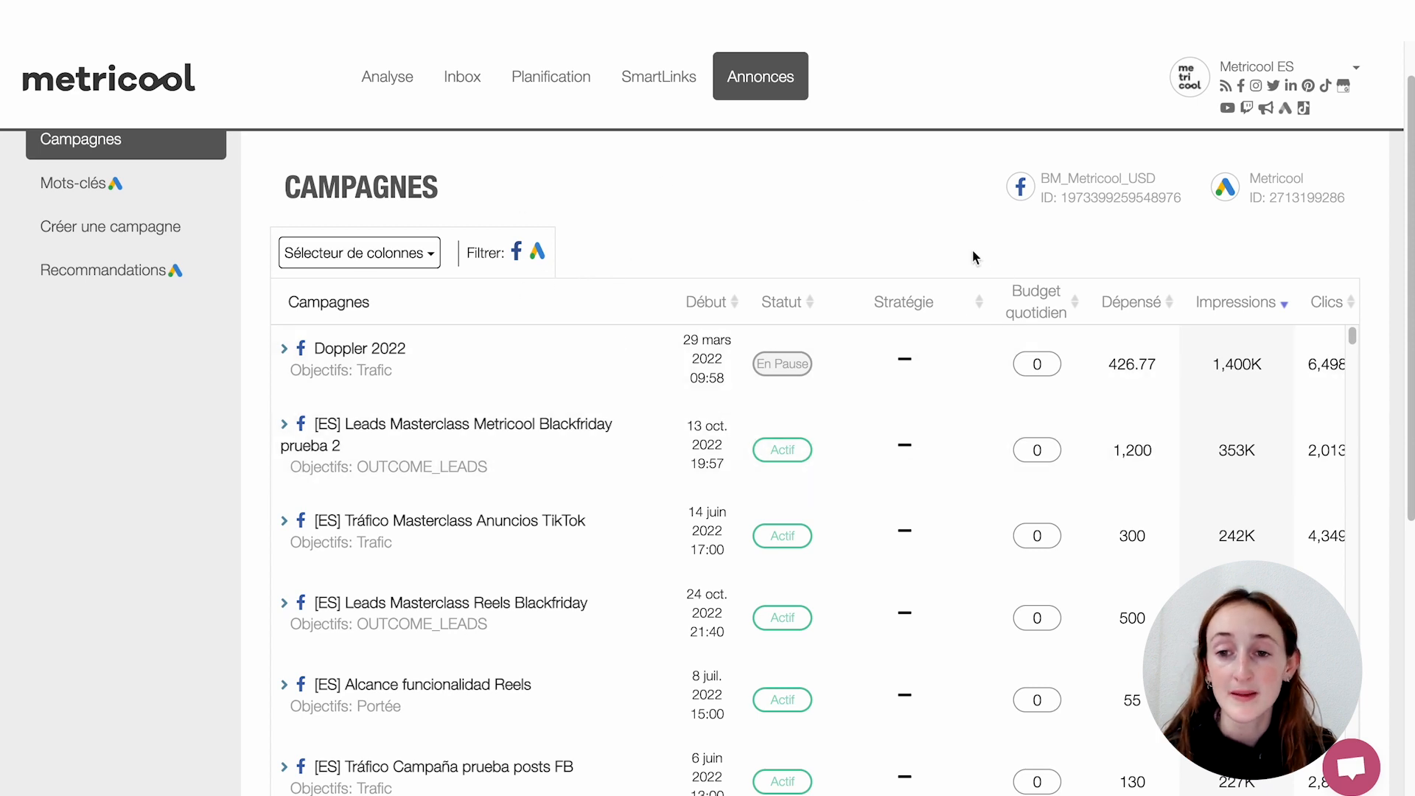
- Check which columns the campaigns table can display and look through the list of Facebook campaigns
click(417, 258)
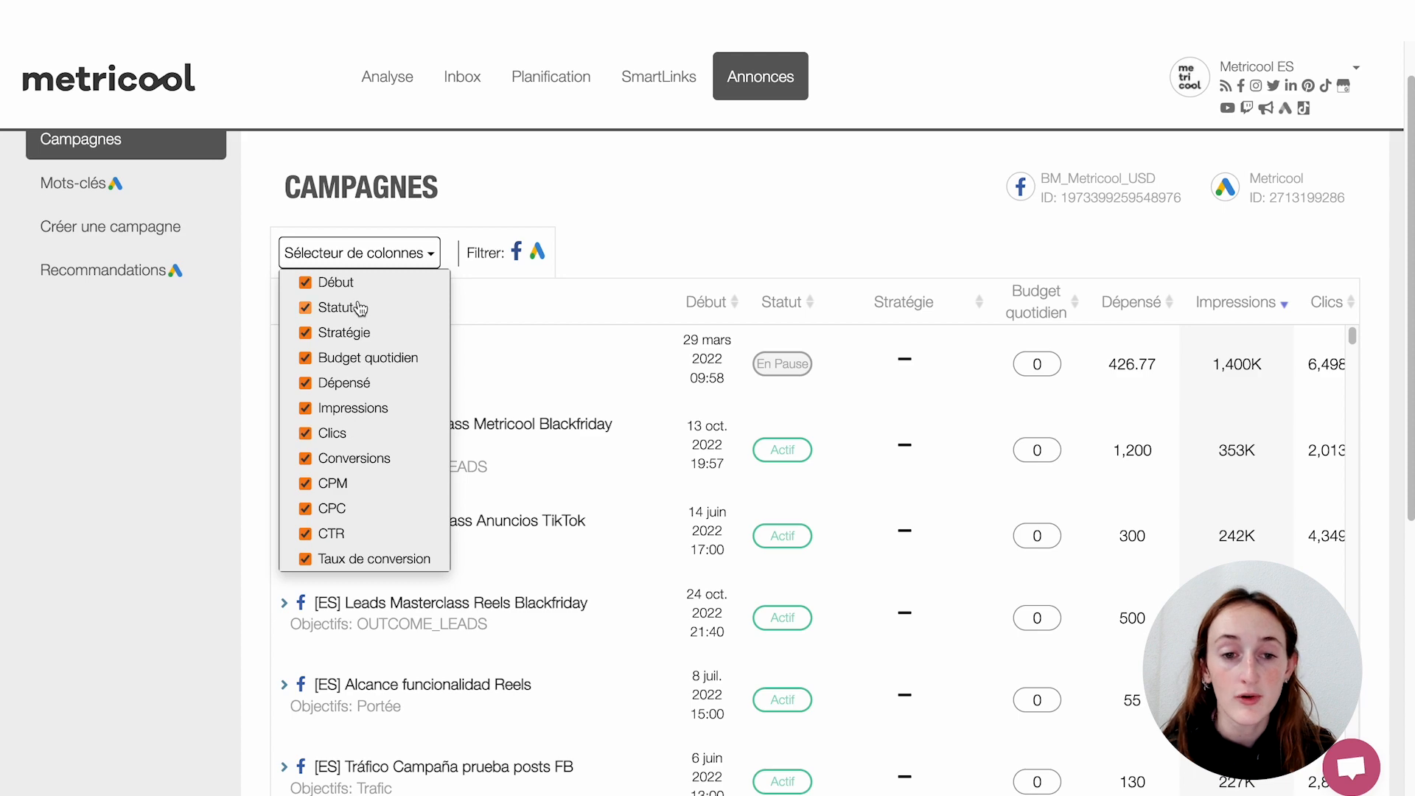
click(690, 194)
scroll(1028, 288, down, 2)
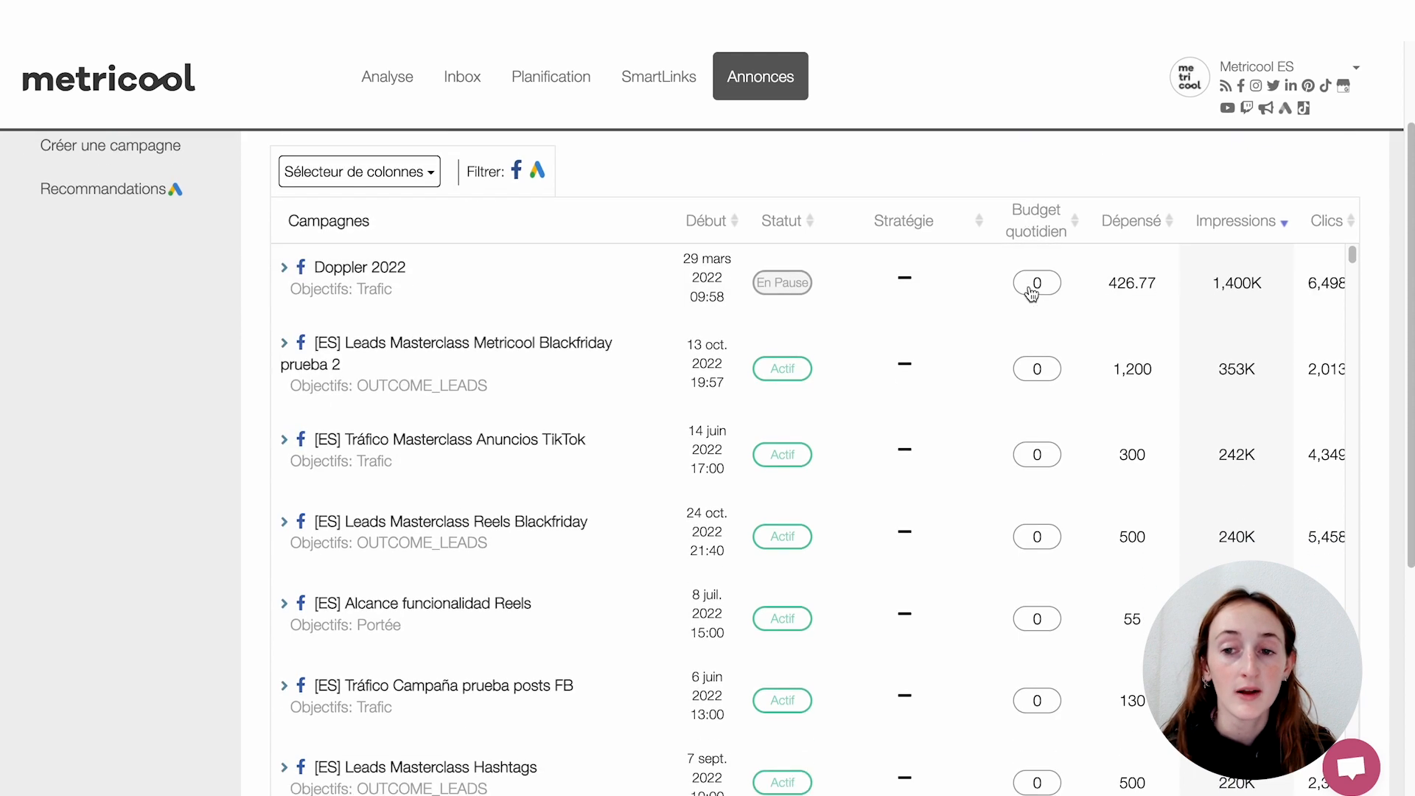
scroll(1030, 288, down, 10)
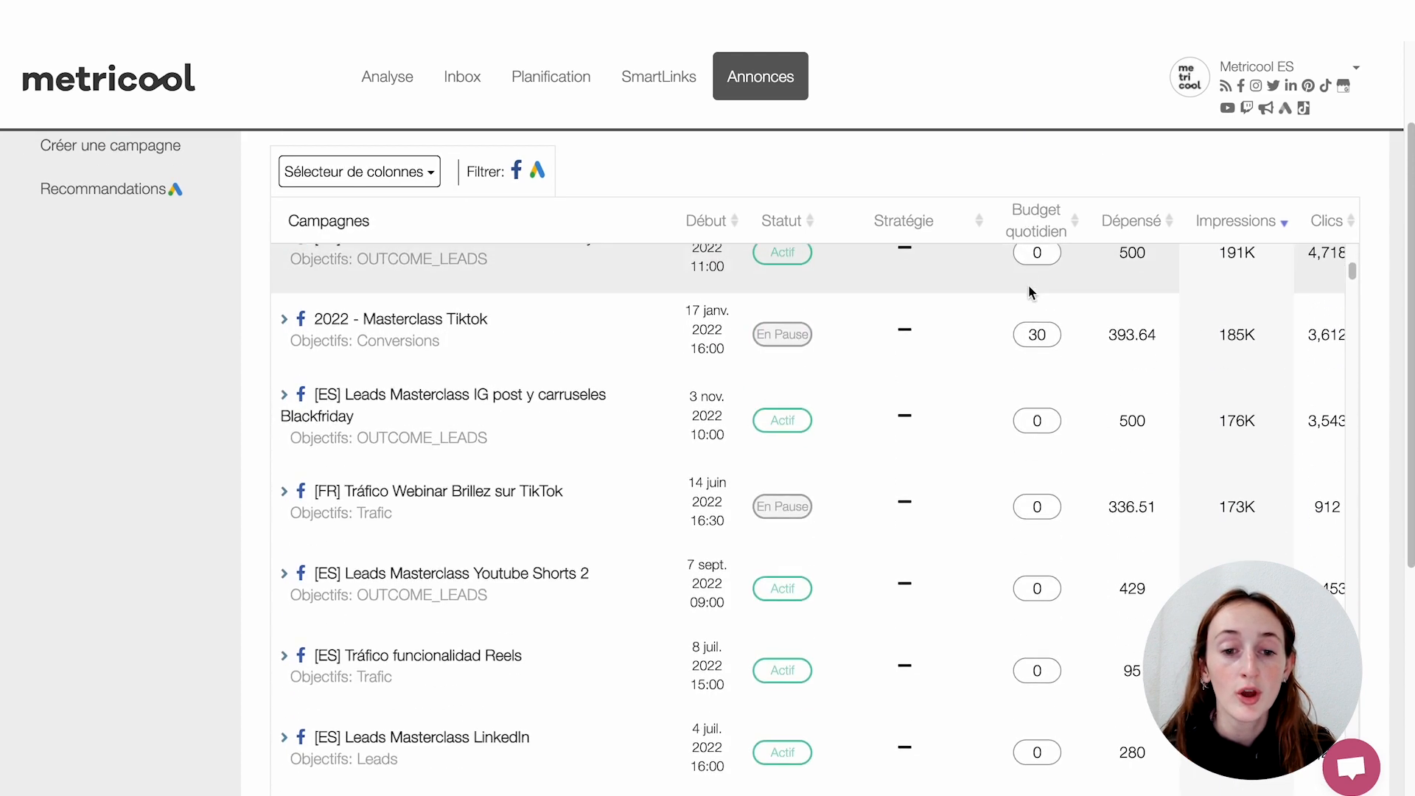
scroll(1029, 284, down, 13)
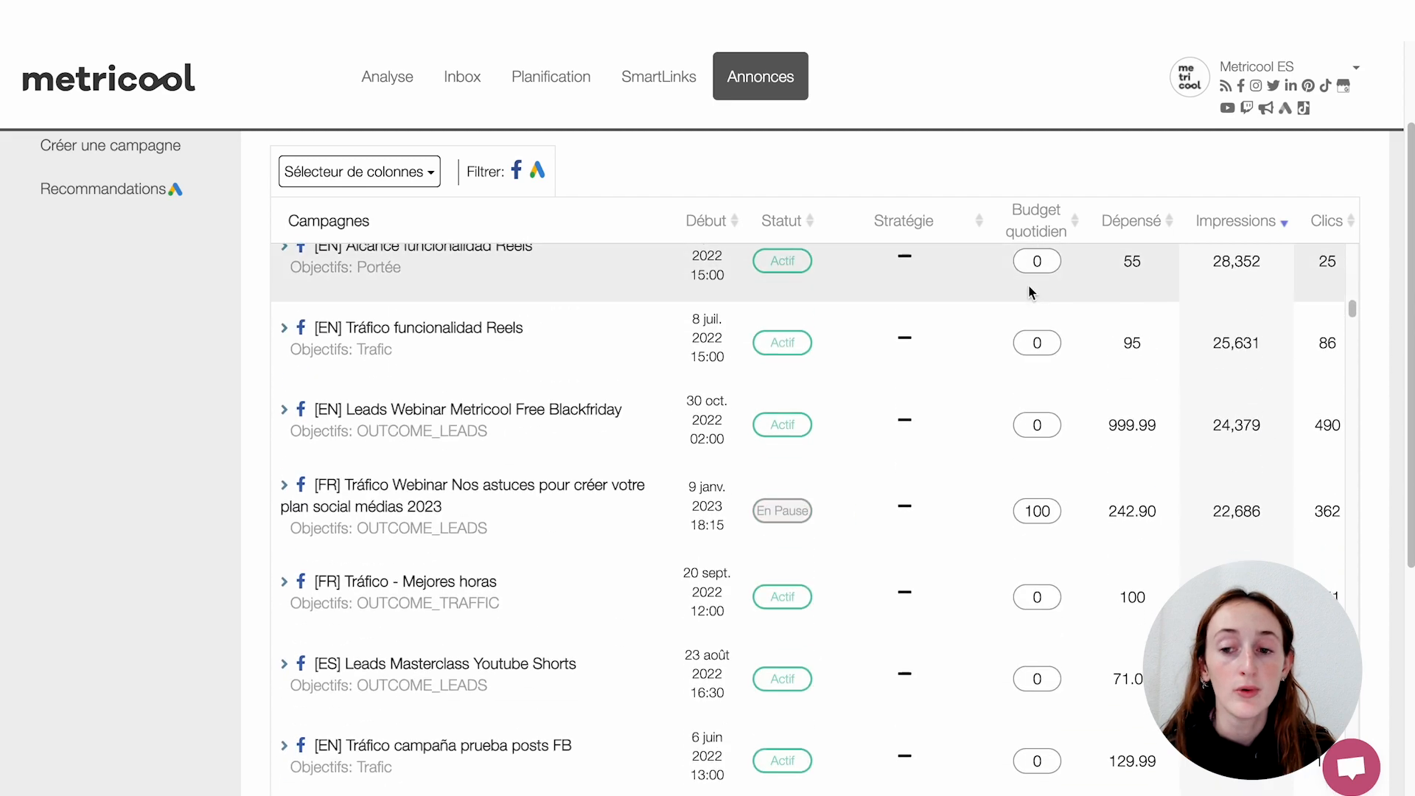
scroll(1032, 295, up, 3)
scroll(1032, 295, up, 20)
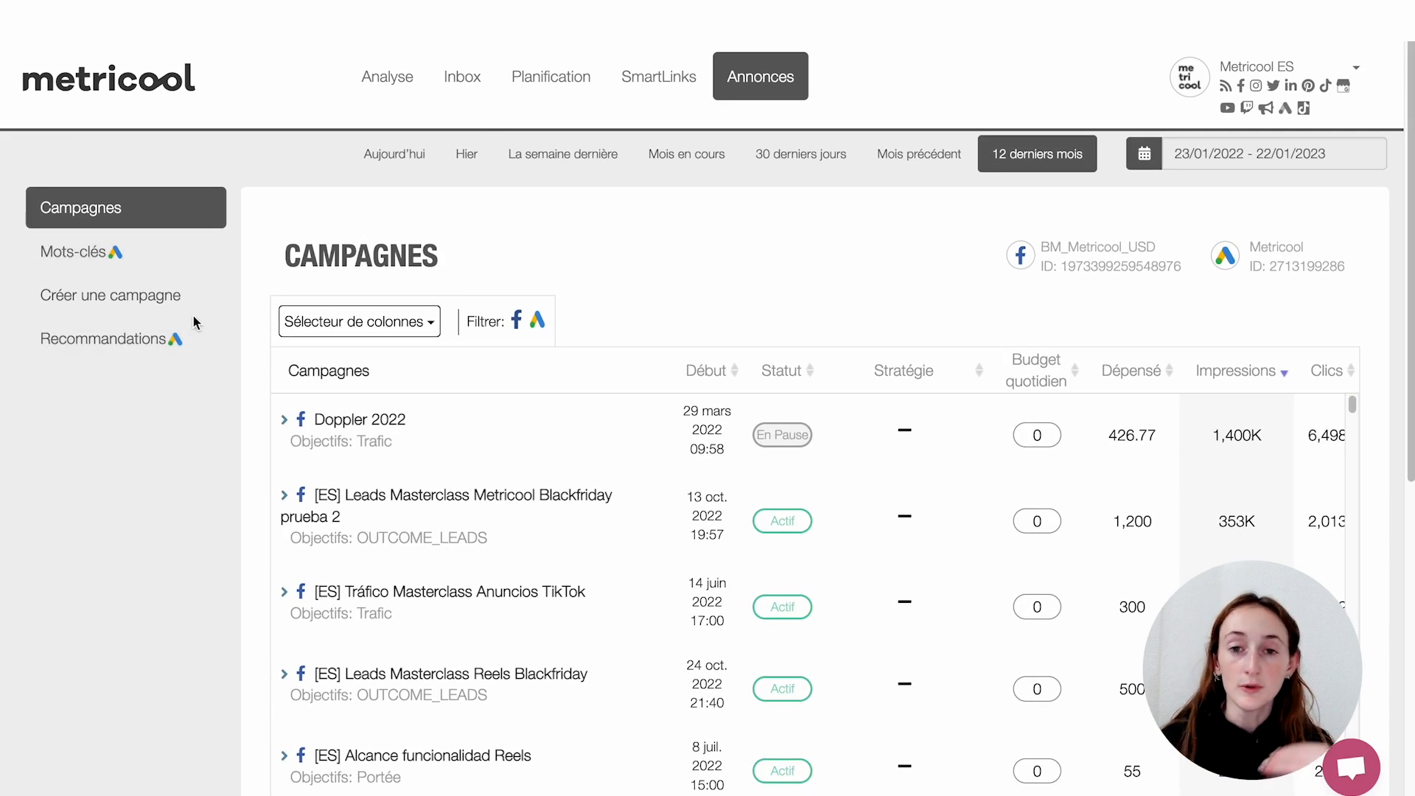
- View the Mots-clés report for Google Ads and check its campaign selection options
click(95, 267)
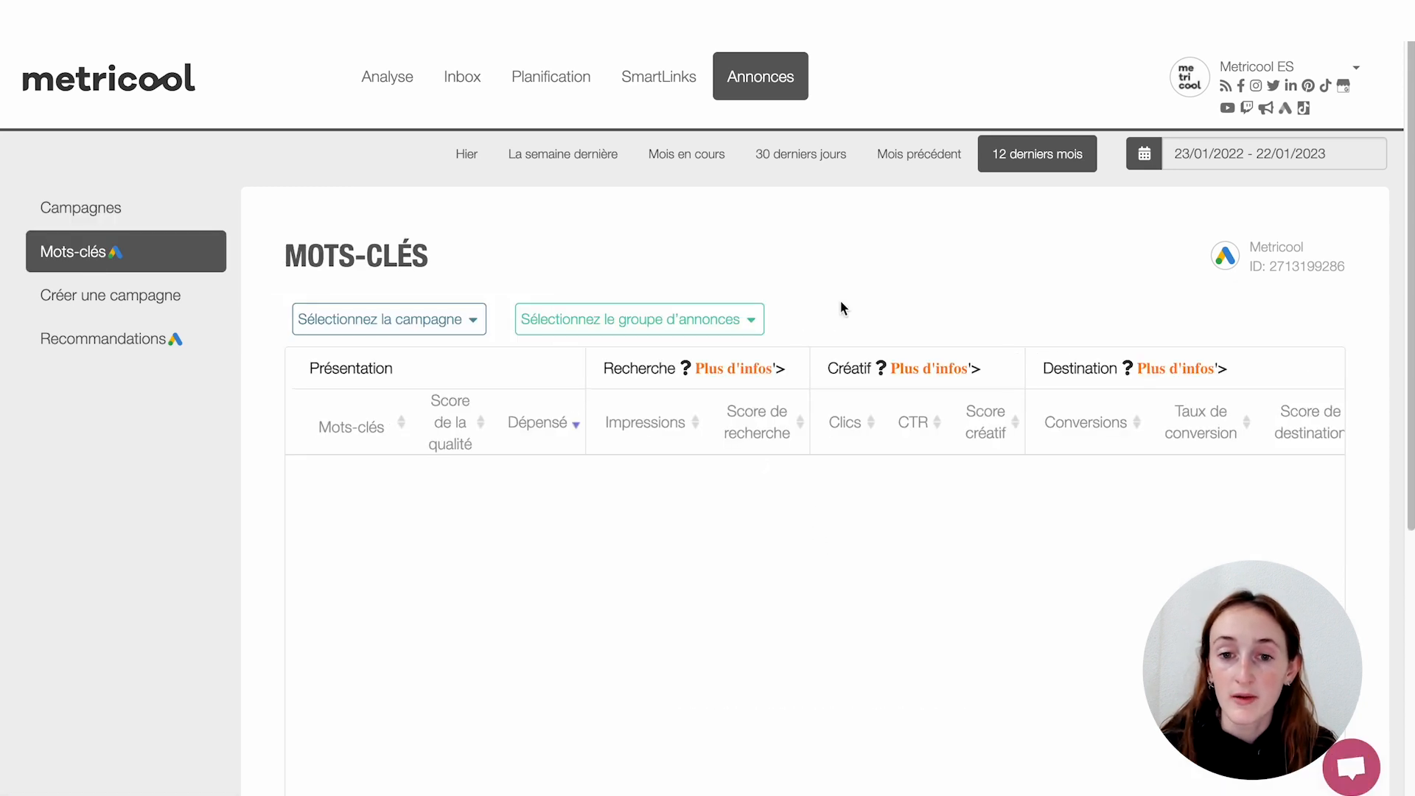
scroll(841, 302, down, 2)
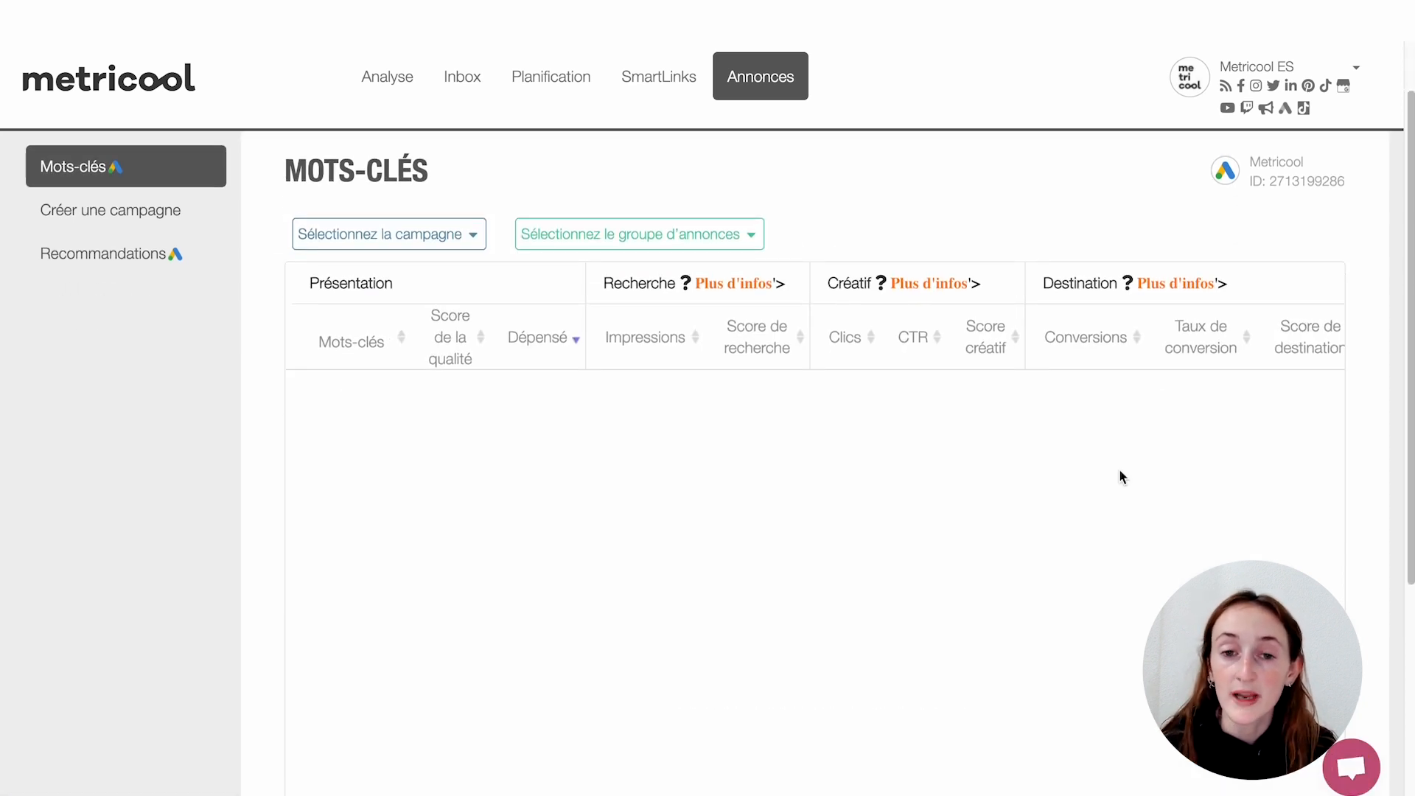
click(449, 233)
click(805, 223)
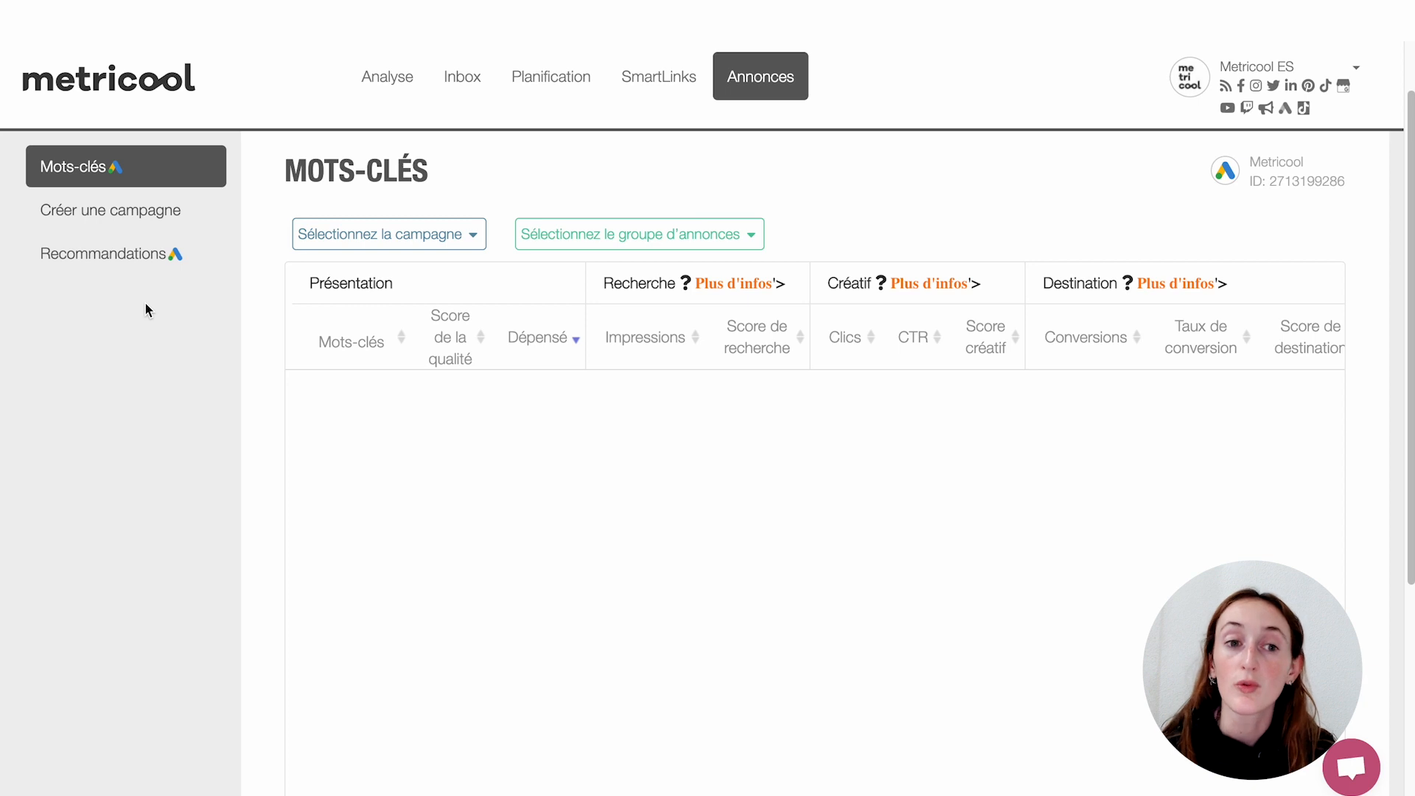
- Start creating a new campaign and select both Google Ads and Facebook Ads as its platforms
click(99, 214)
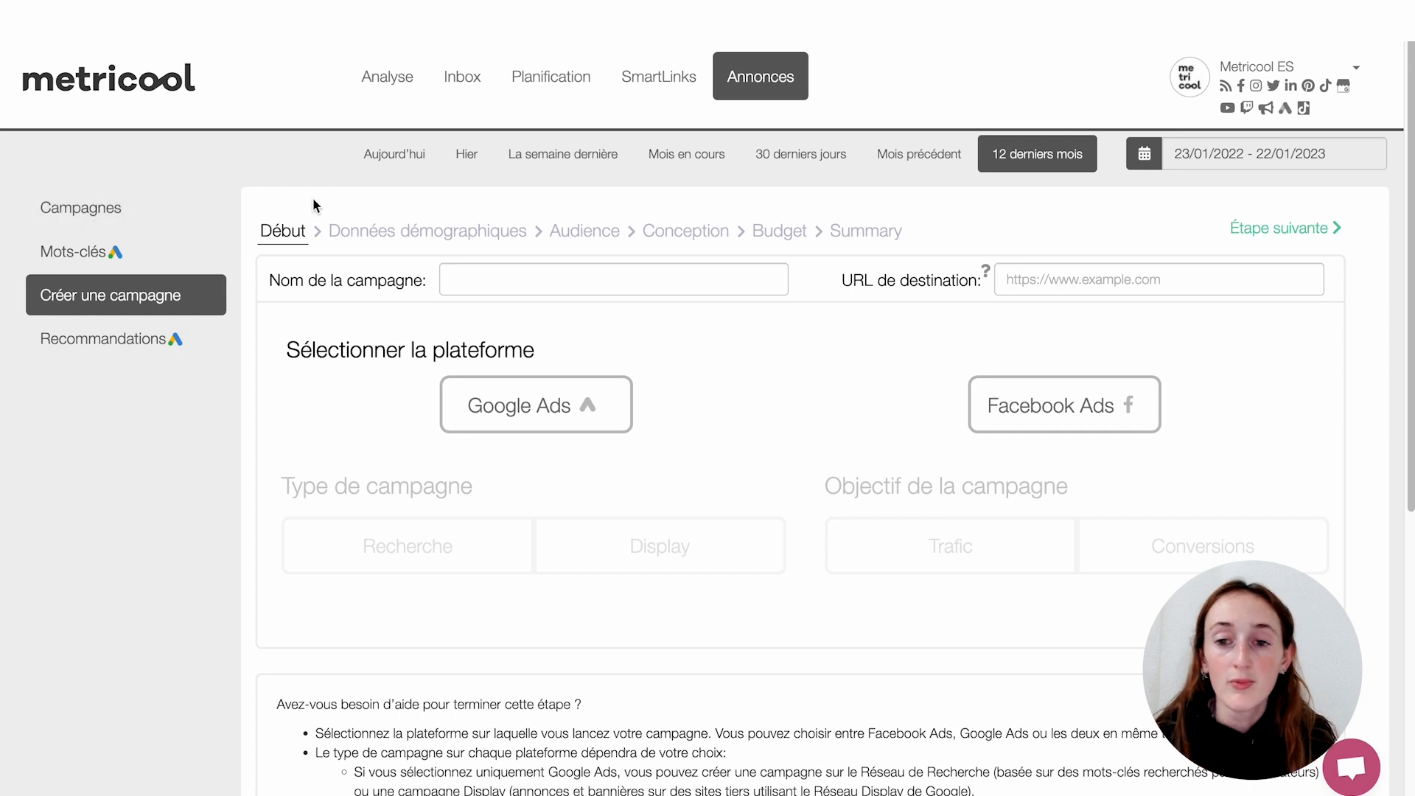
scroll(661, 333, down, 1)
scroll(659, 336, down, 1)
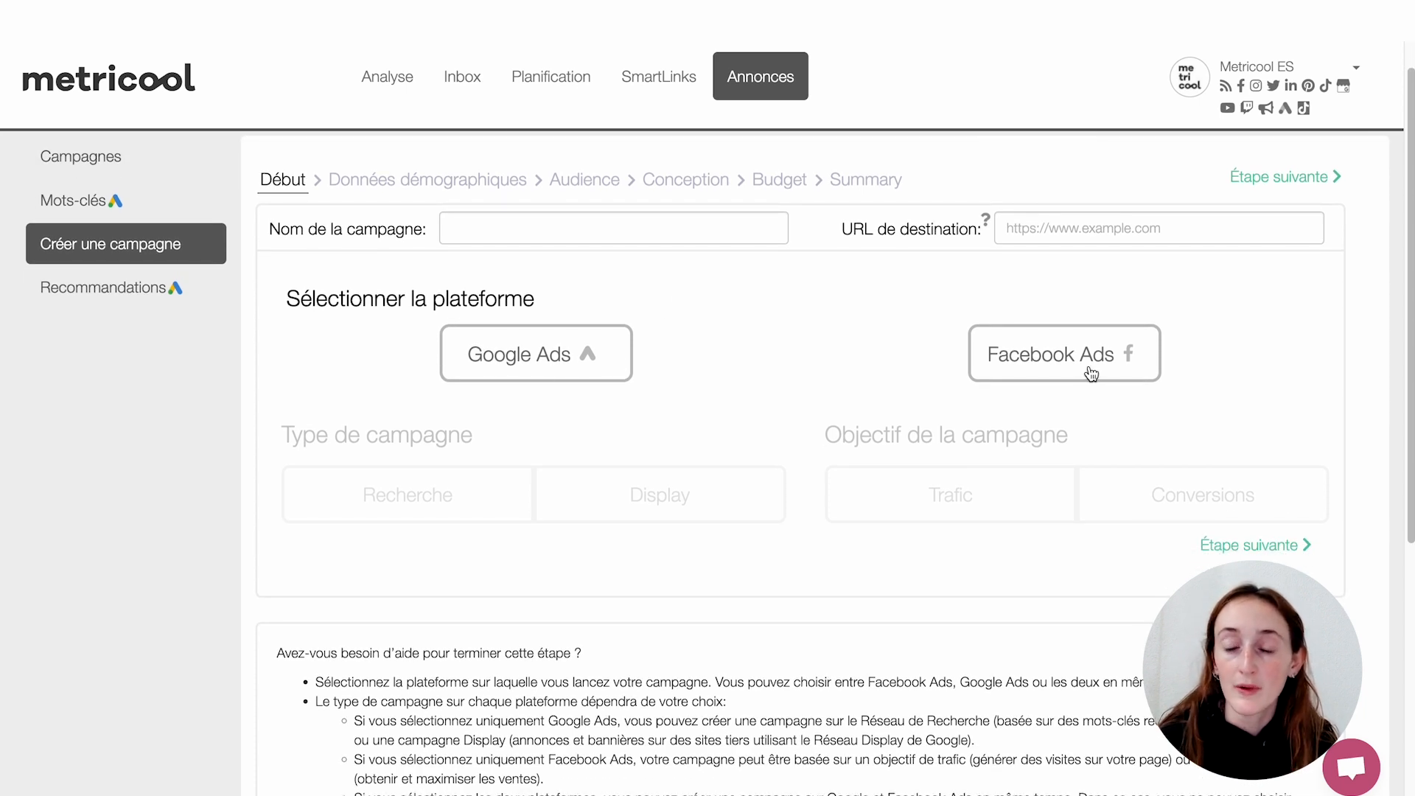
scroll(924, 351, up, 1)
scroll(523, 352, down, 1)
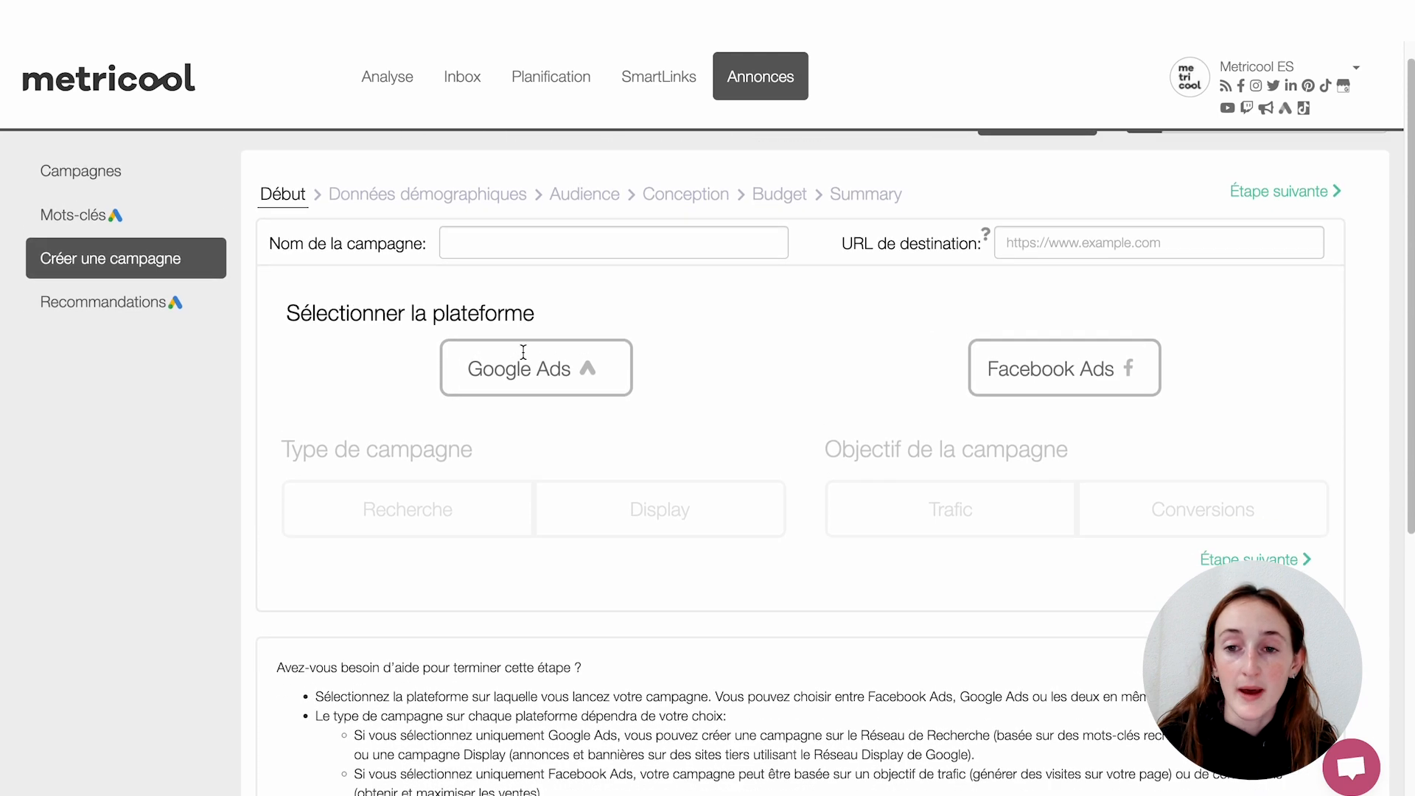
scroll(524, 352, down, 1)
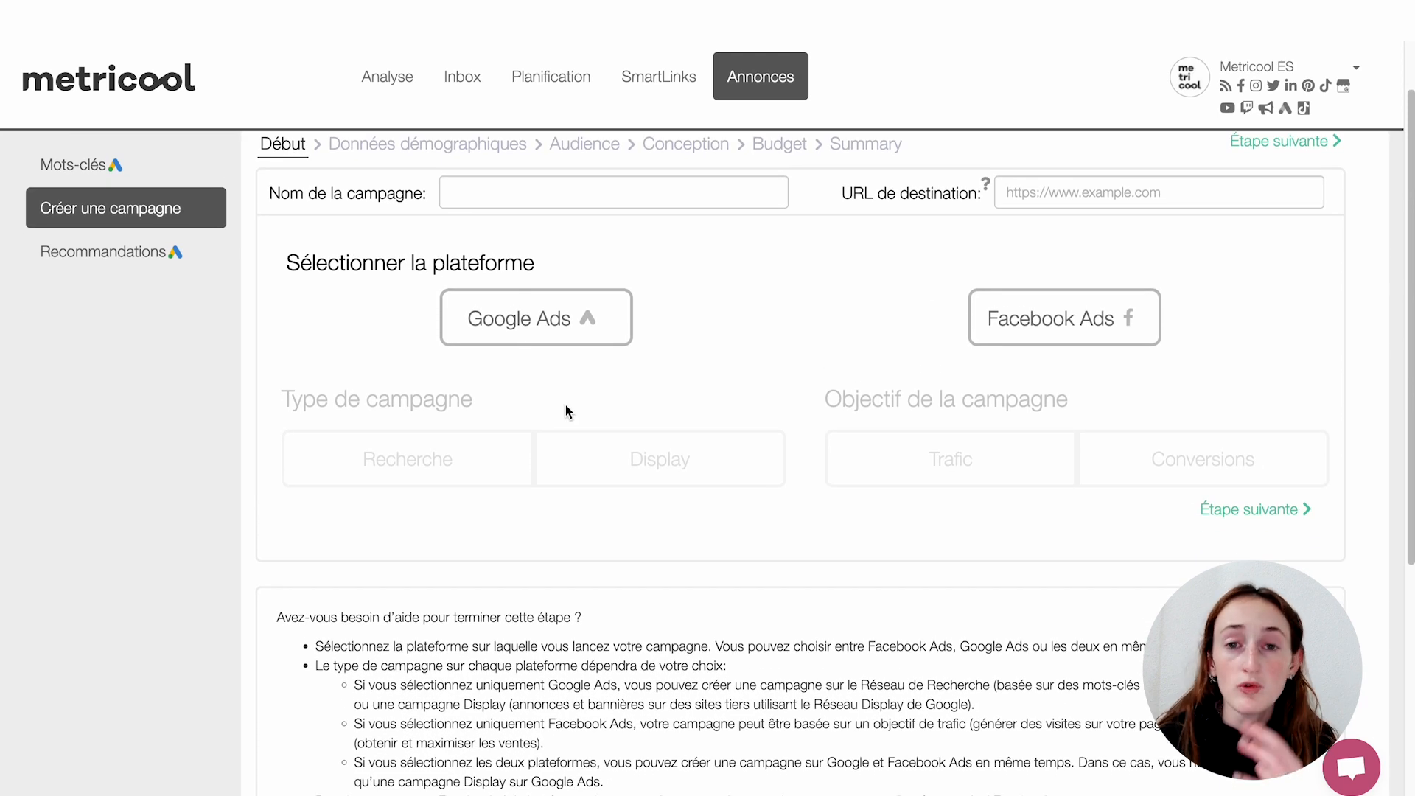
click(550, 330)
click(1100, 334)
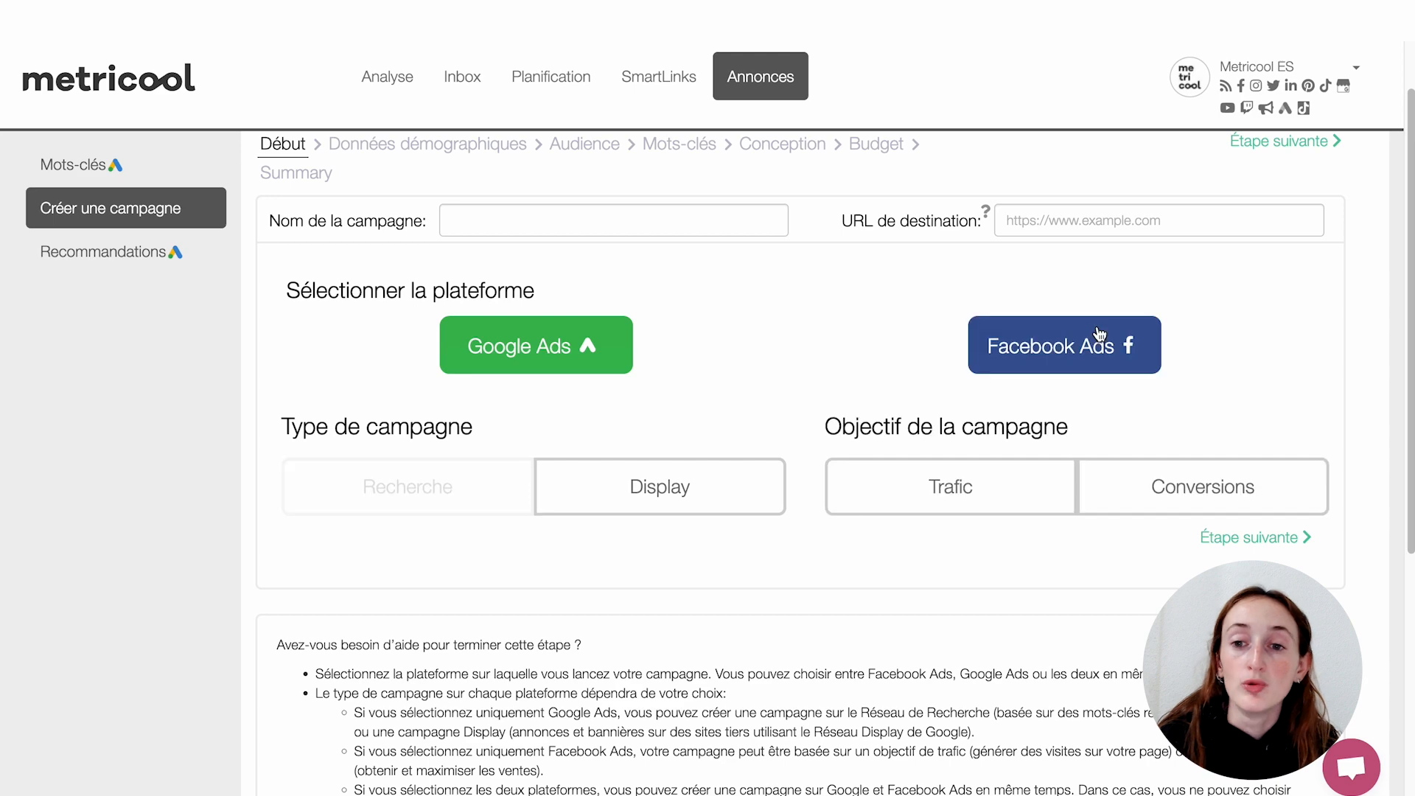
- Read the help notes on campaign types, and name the campaign "Metricool 1"
scroll(1091, 332, down, 3)
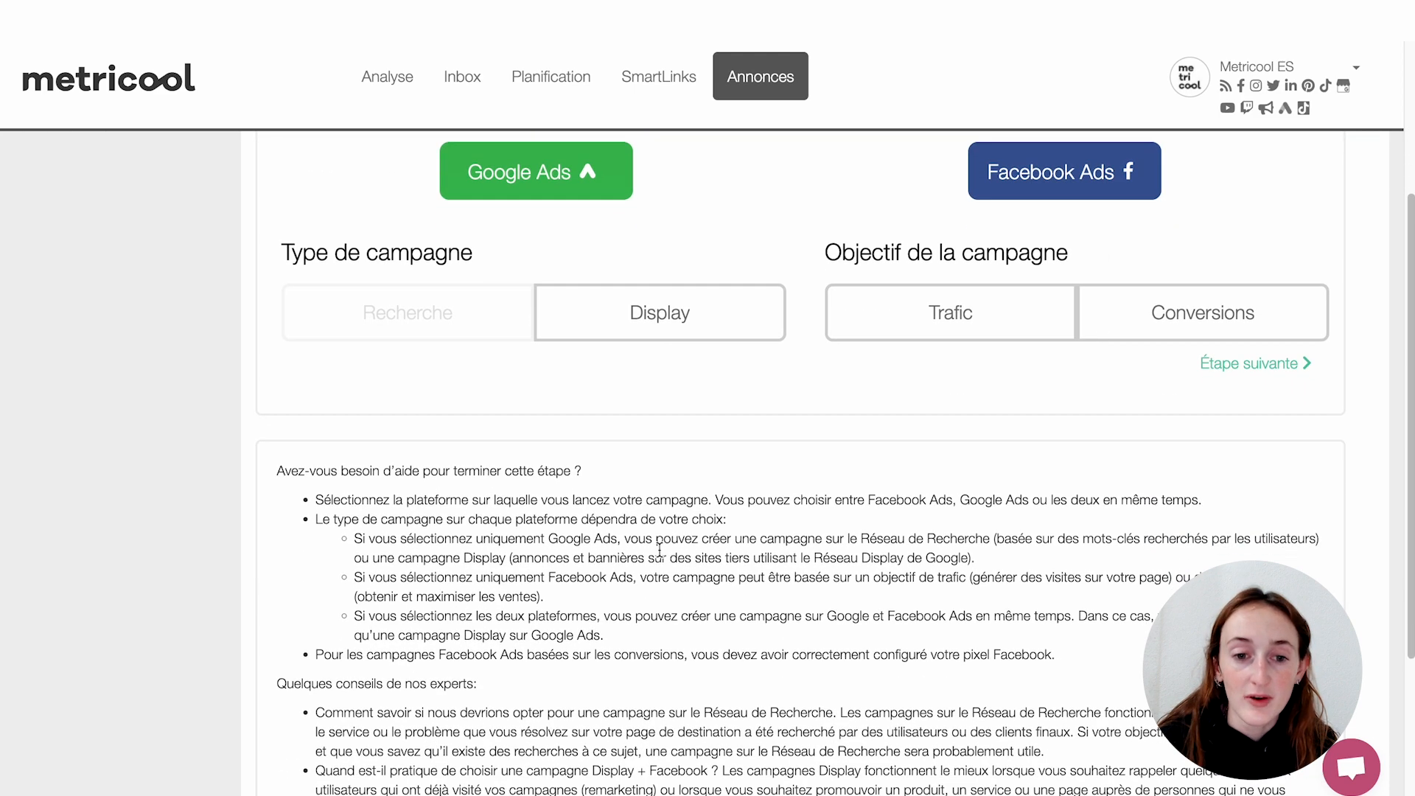
scroll(553, 700, down, 2)
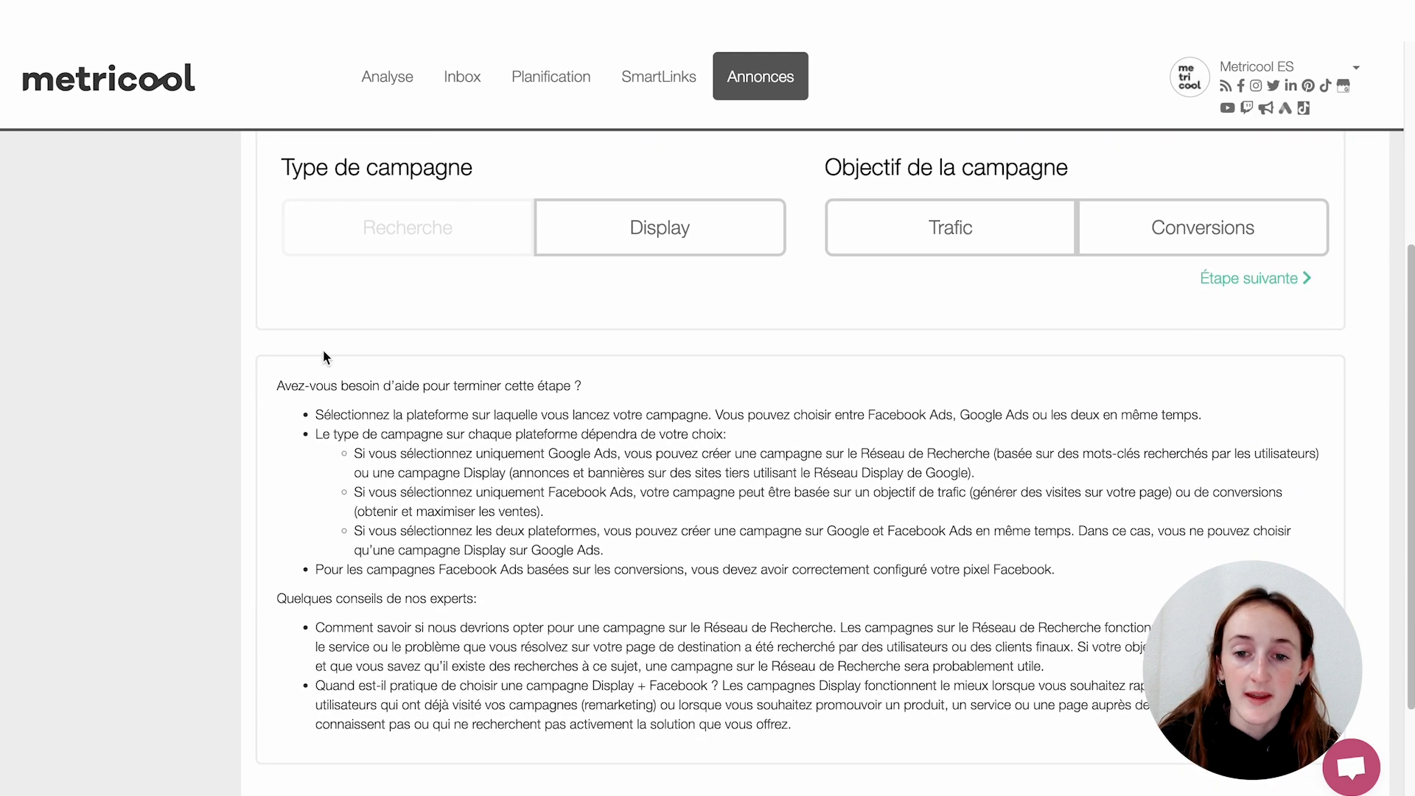
scroll(345, 581, down, 2)
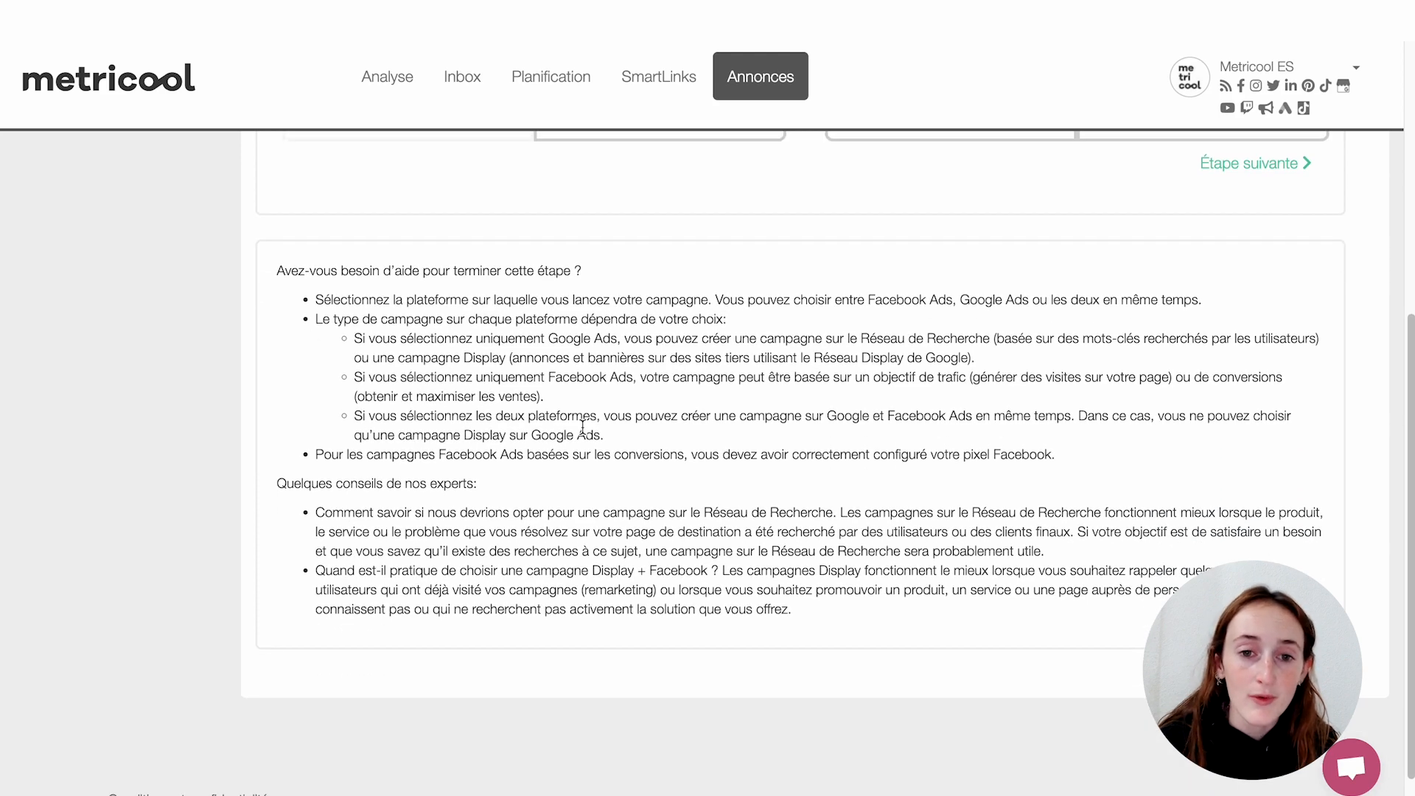
scroll(555, 519, up, 1)
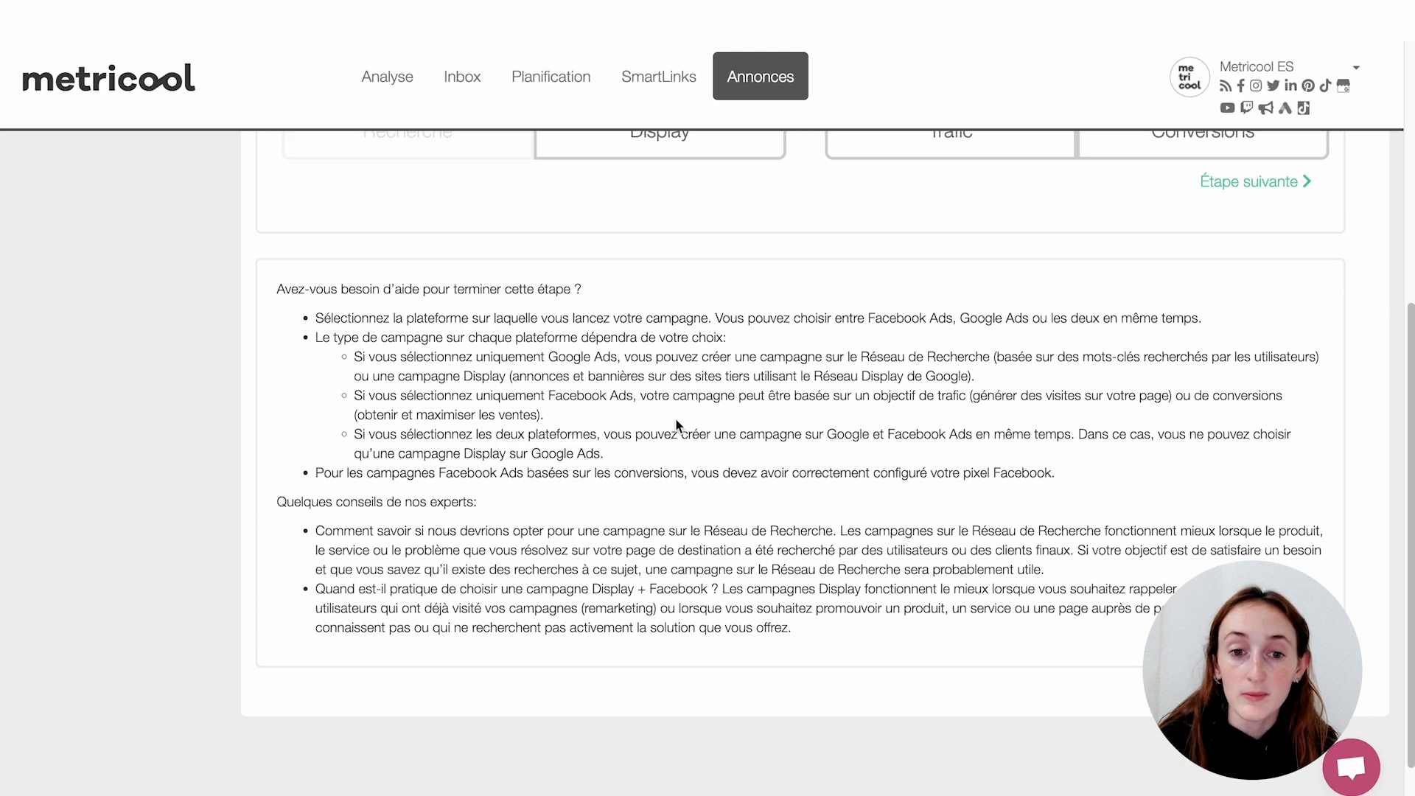
scroll(669, 465, up, 6)
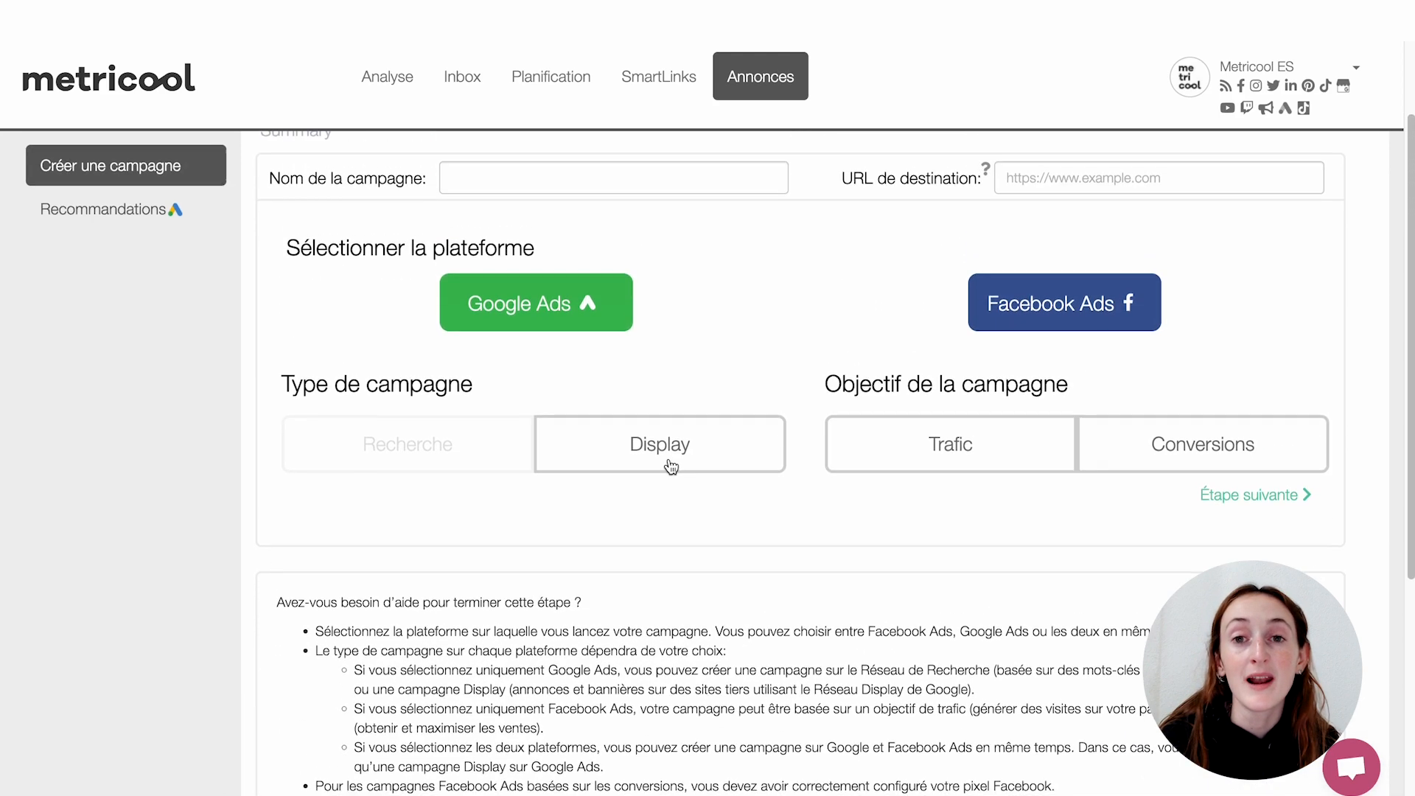
click(525, 291)
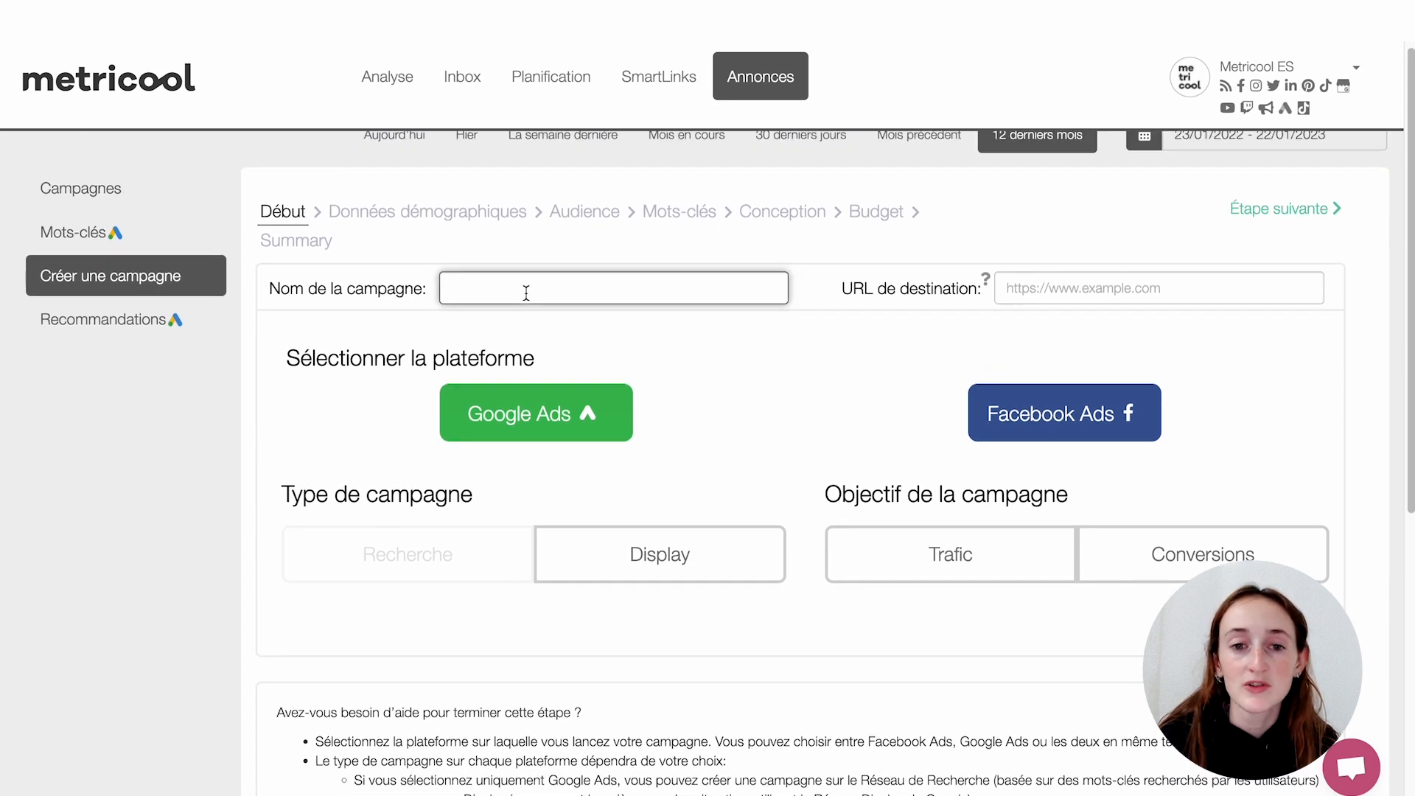
text(Metri)
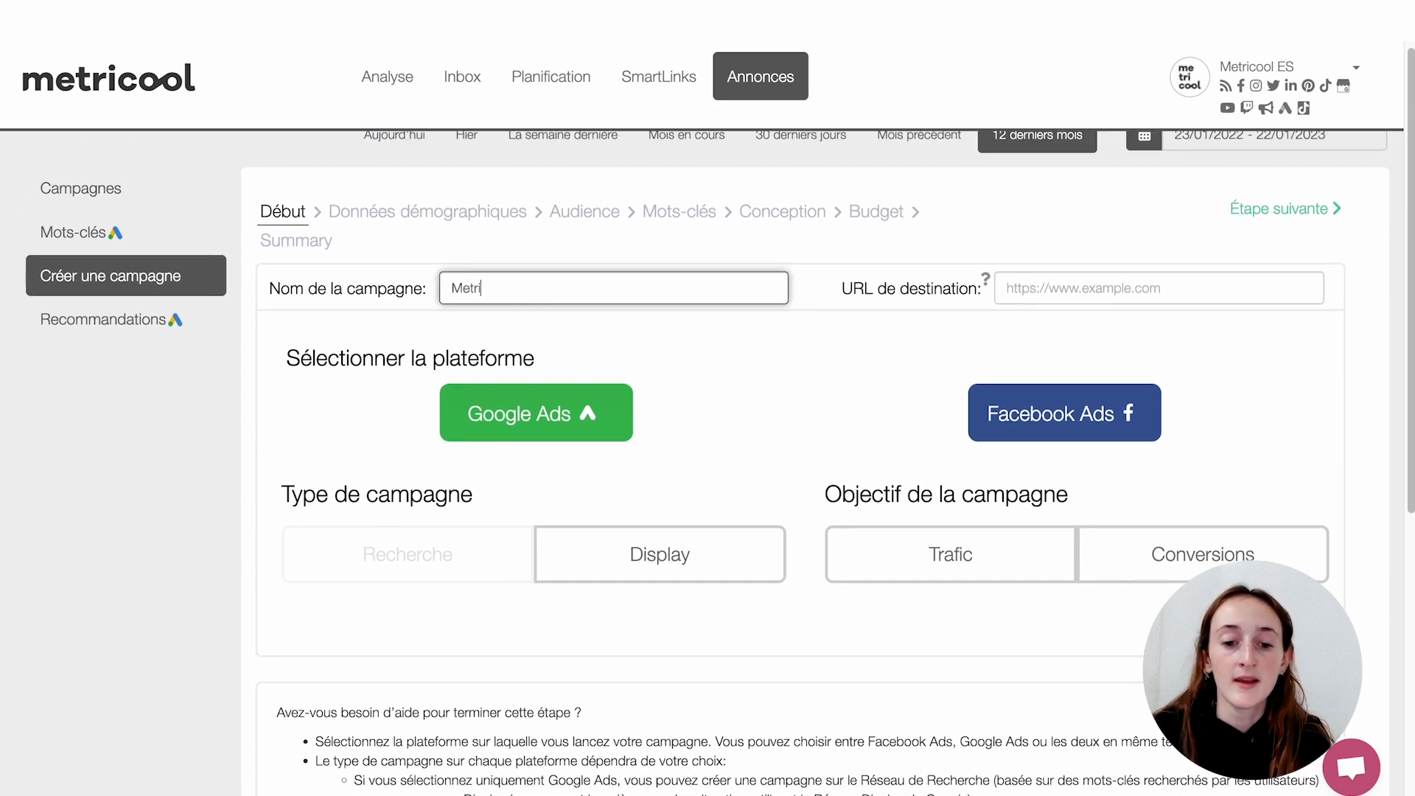
text(cool &)
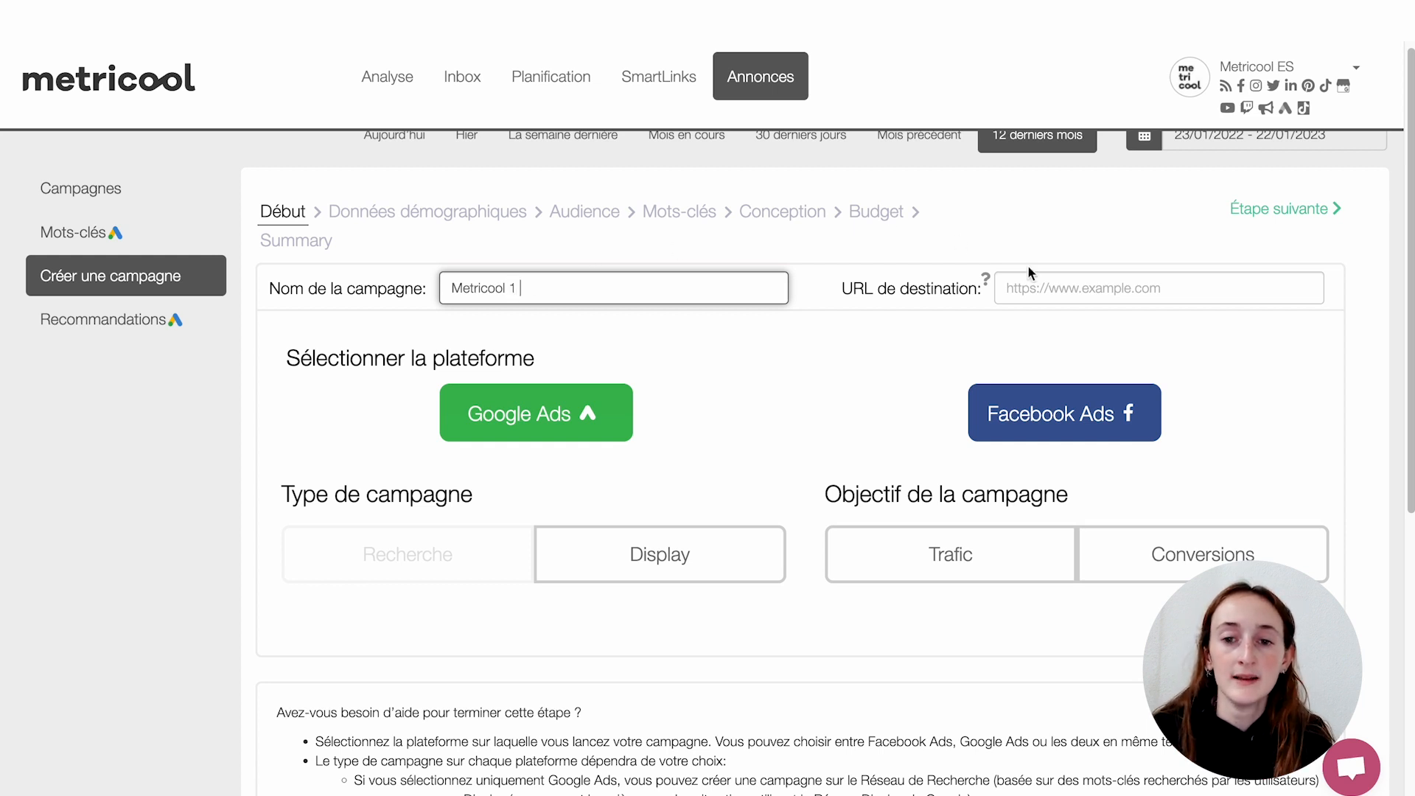
click(1102, 289)
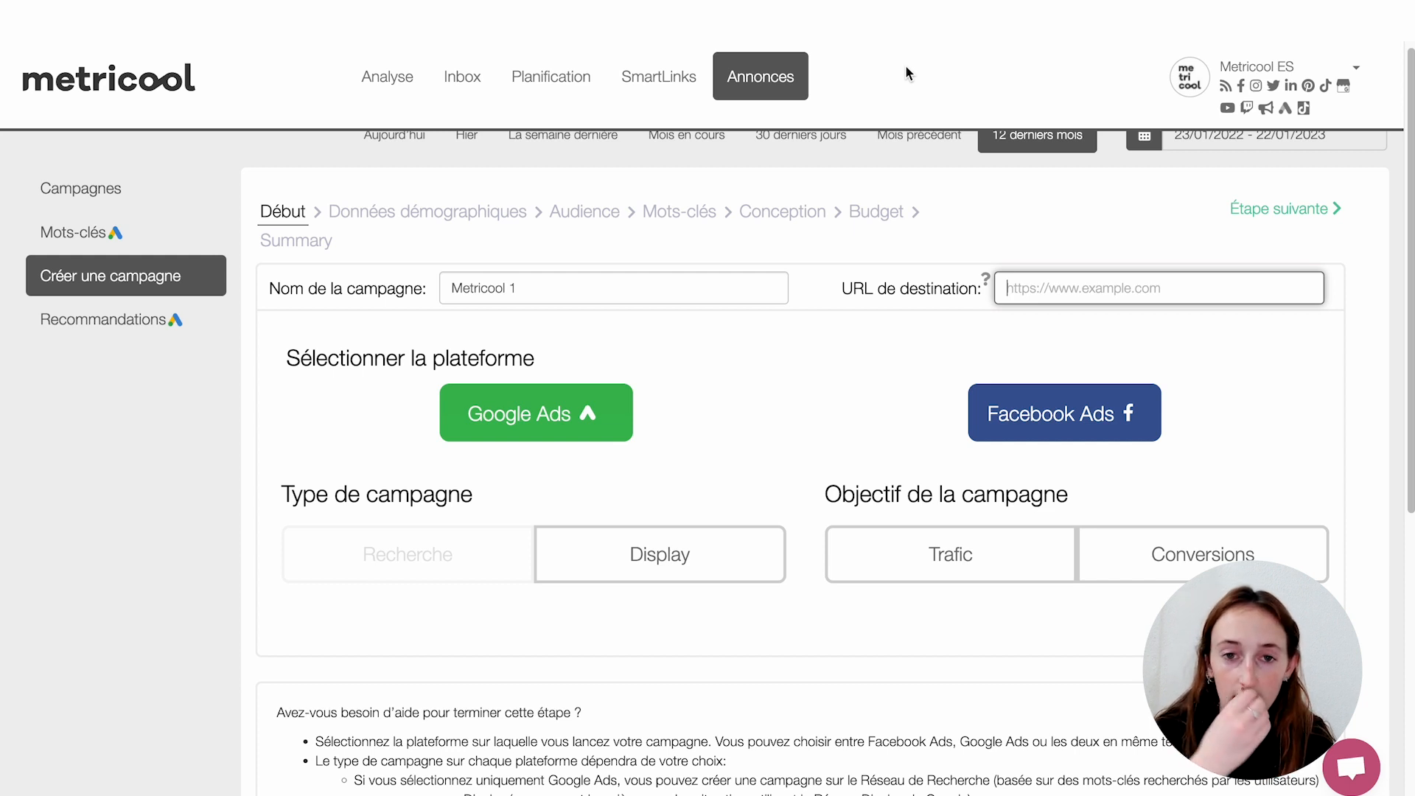
text(https://metricool.com/fr)
click(986, 309)
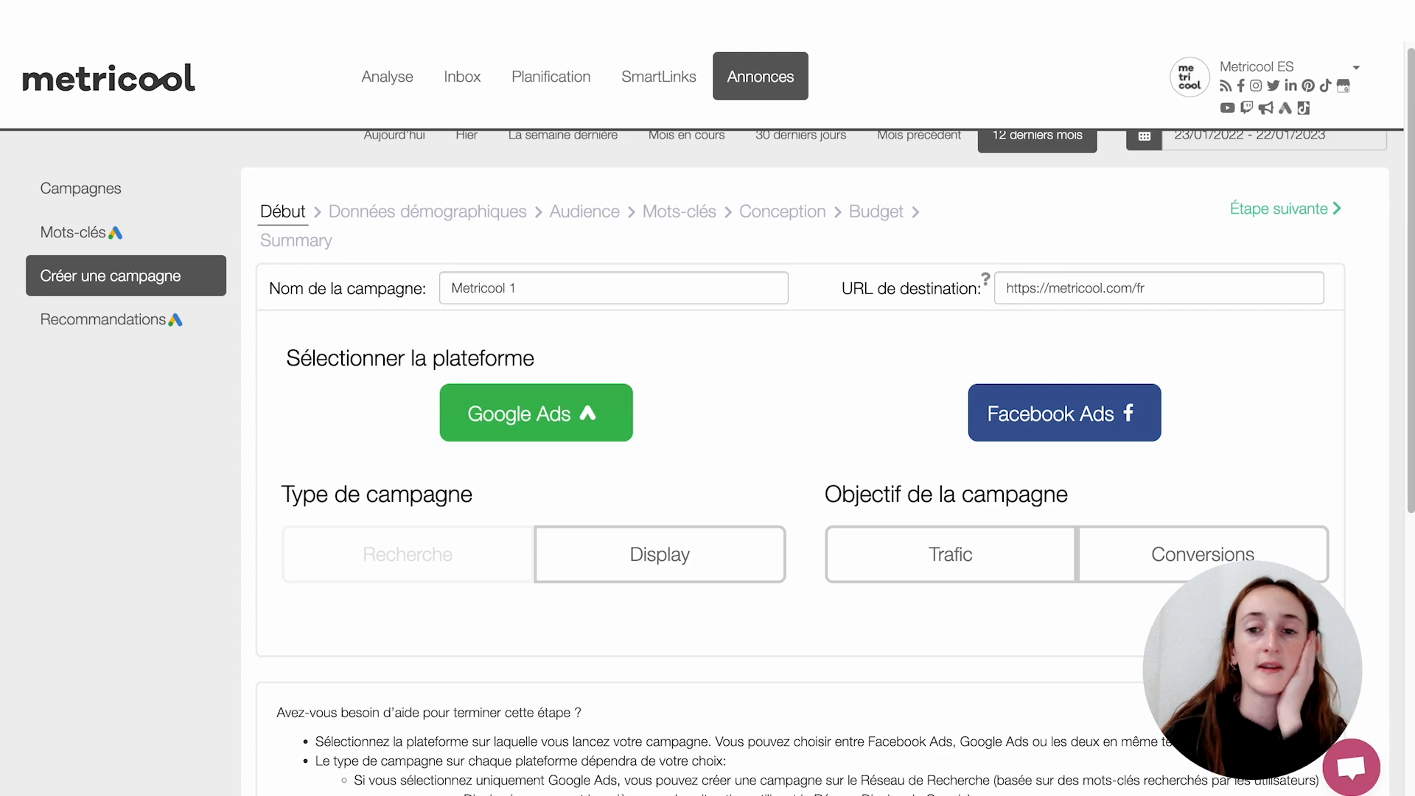
drag(1150, 297, 1013, 271)
click(942, 291)
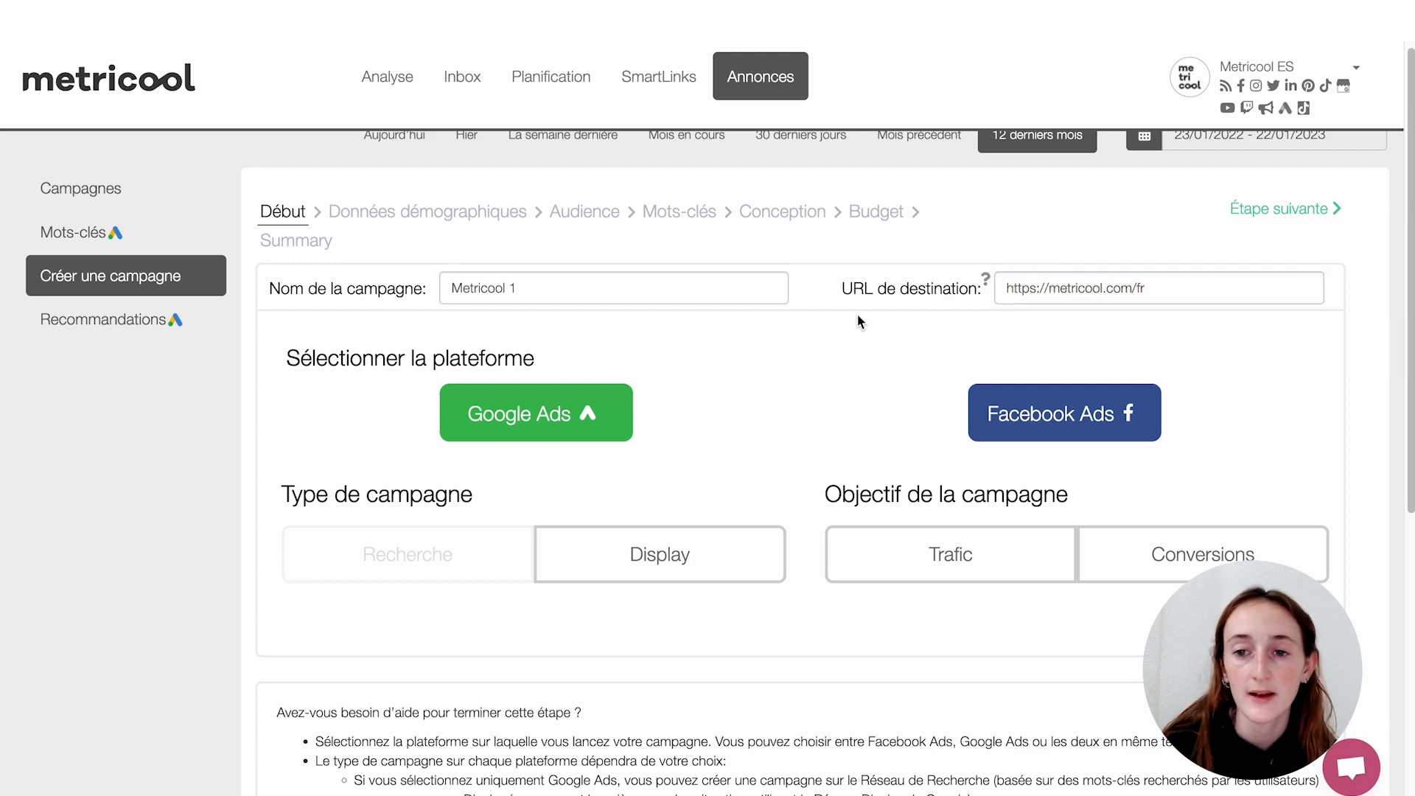
- Choose Display as the Google Ads campaign type and Trafic as the Facebook campaign objective
scroll(857, 321, down, 2)
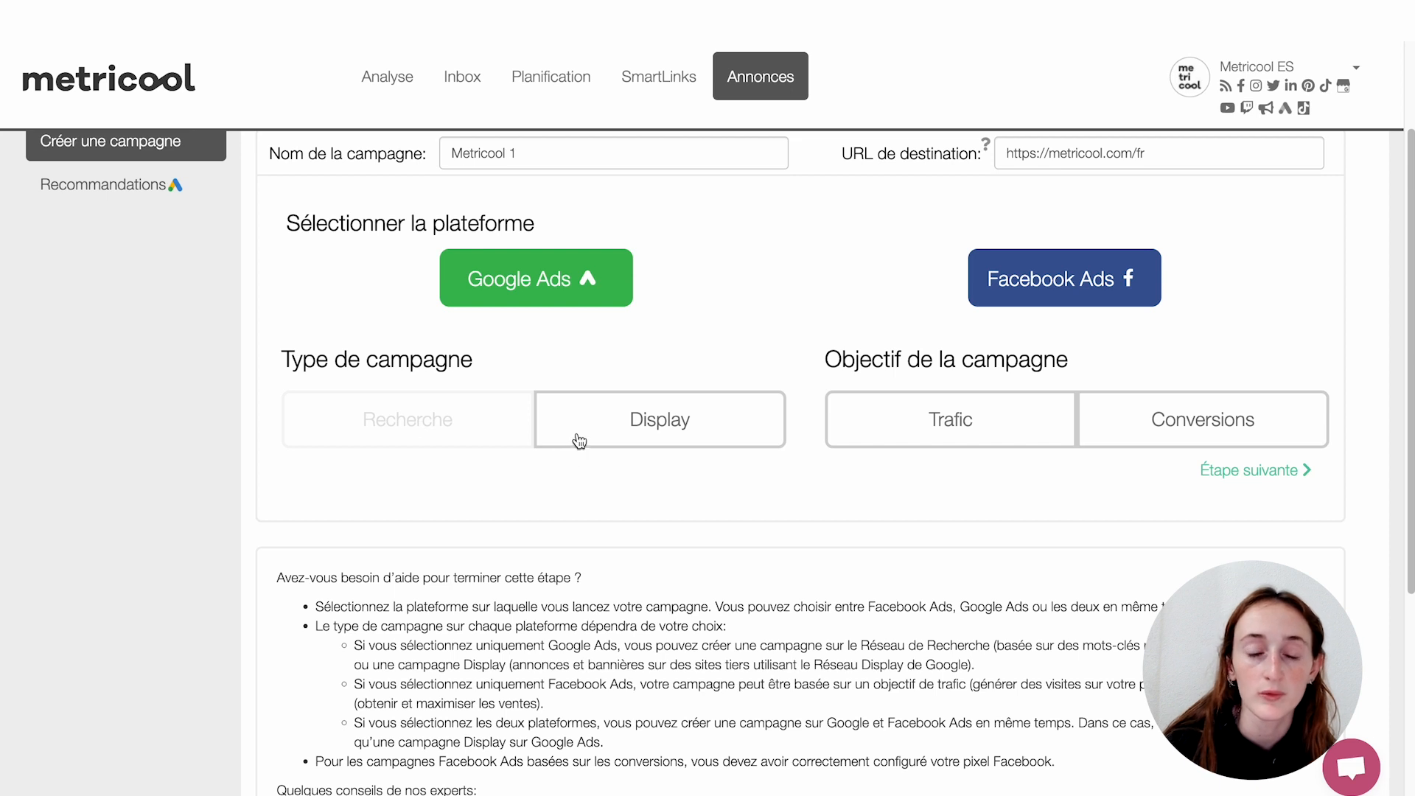
click(642, 442)
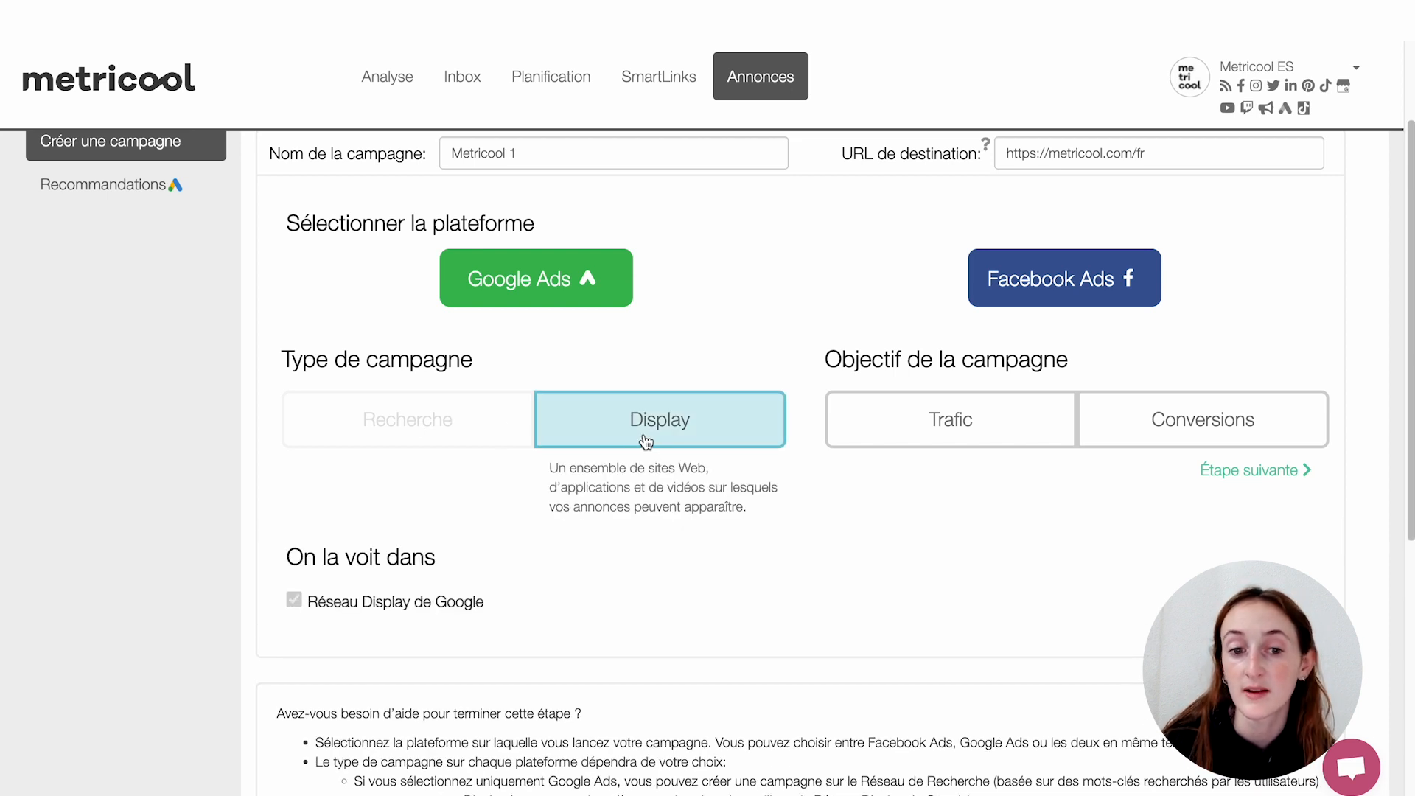
scroll(630, 366, down, 1)
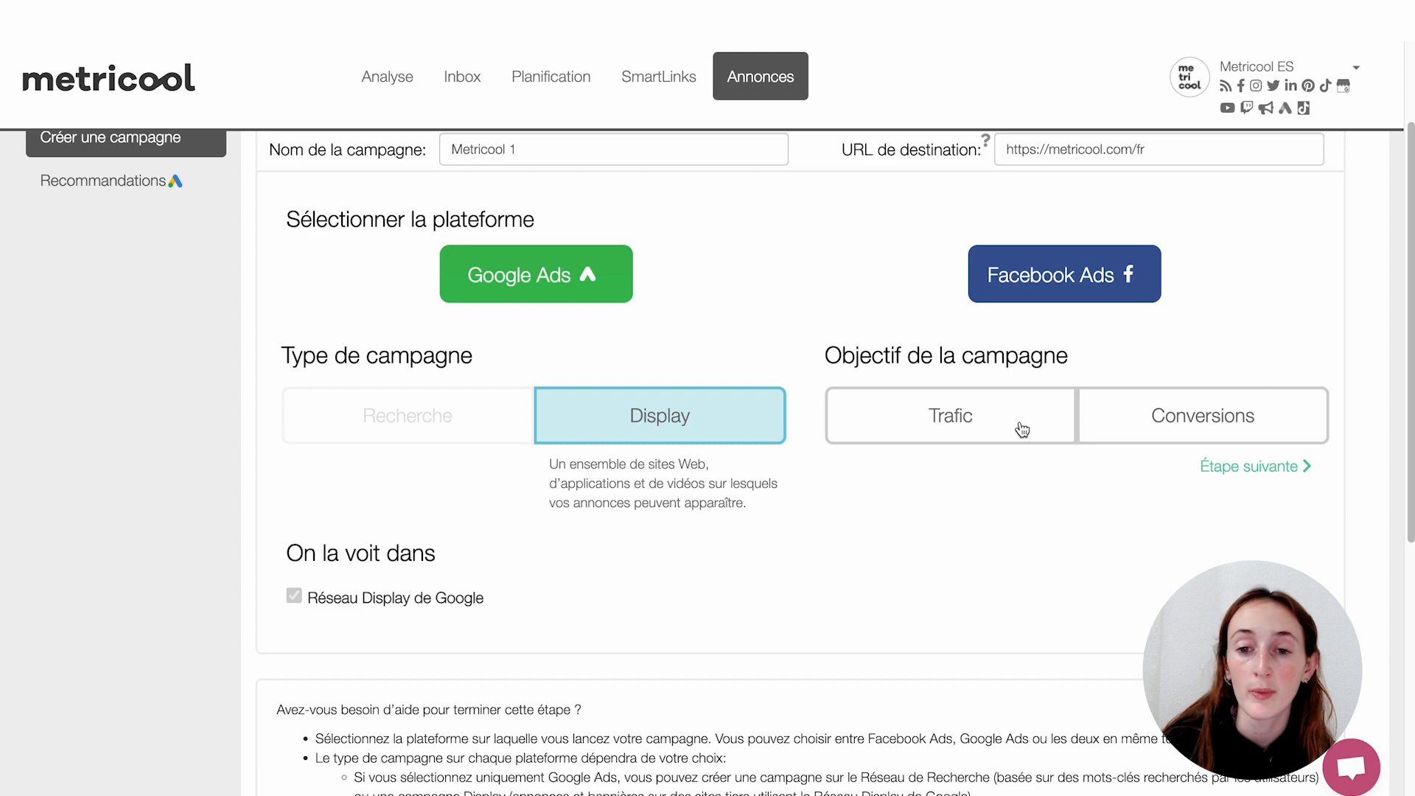
scroll(1024, 420, down, 1)
click(855, 377)
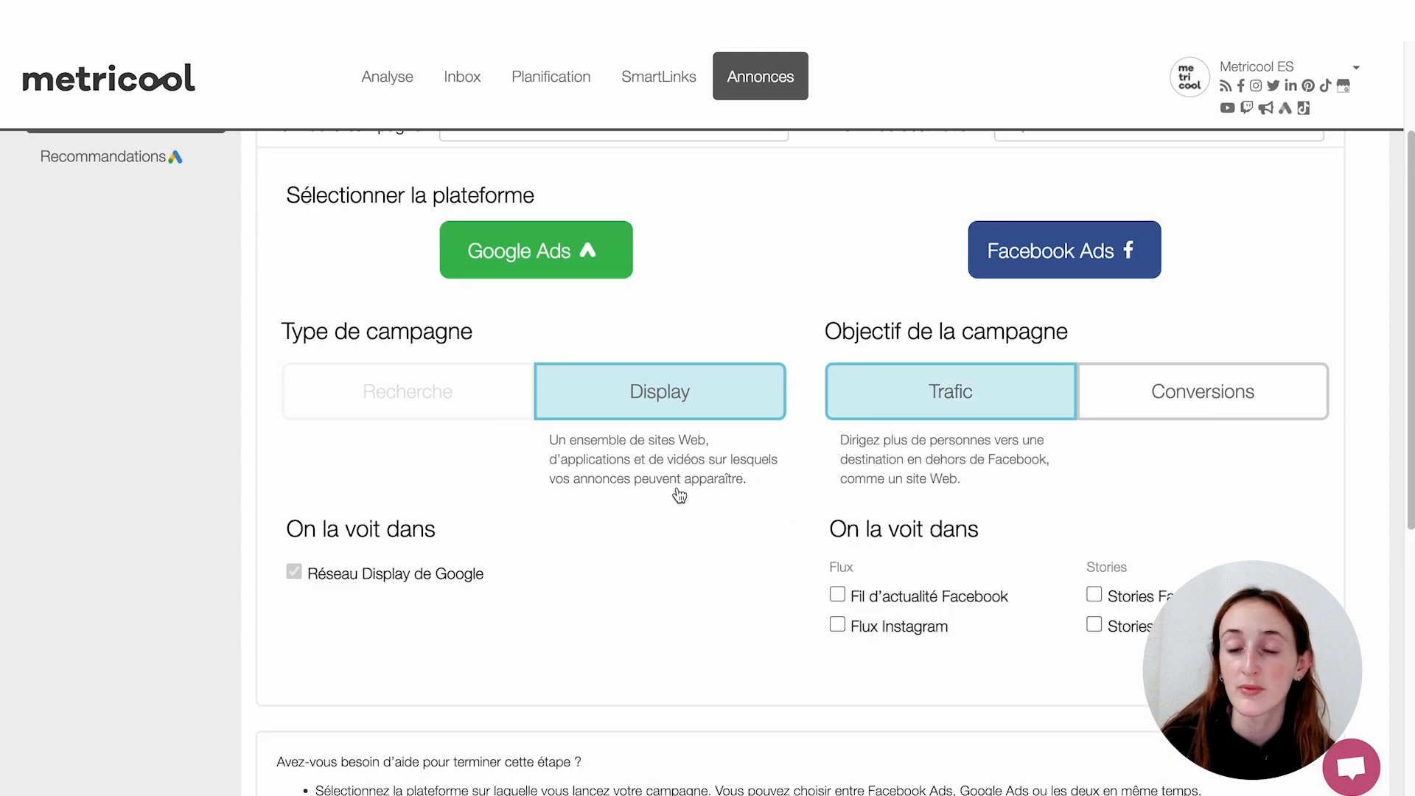
- Review the Facebook placement options and change the campaign objective to Conversions
scroll(737, 492, down, 4)
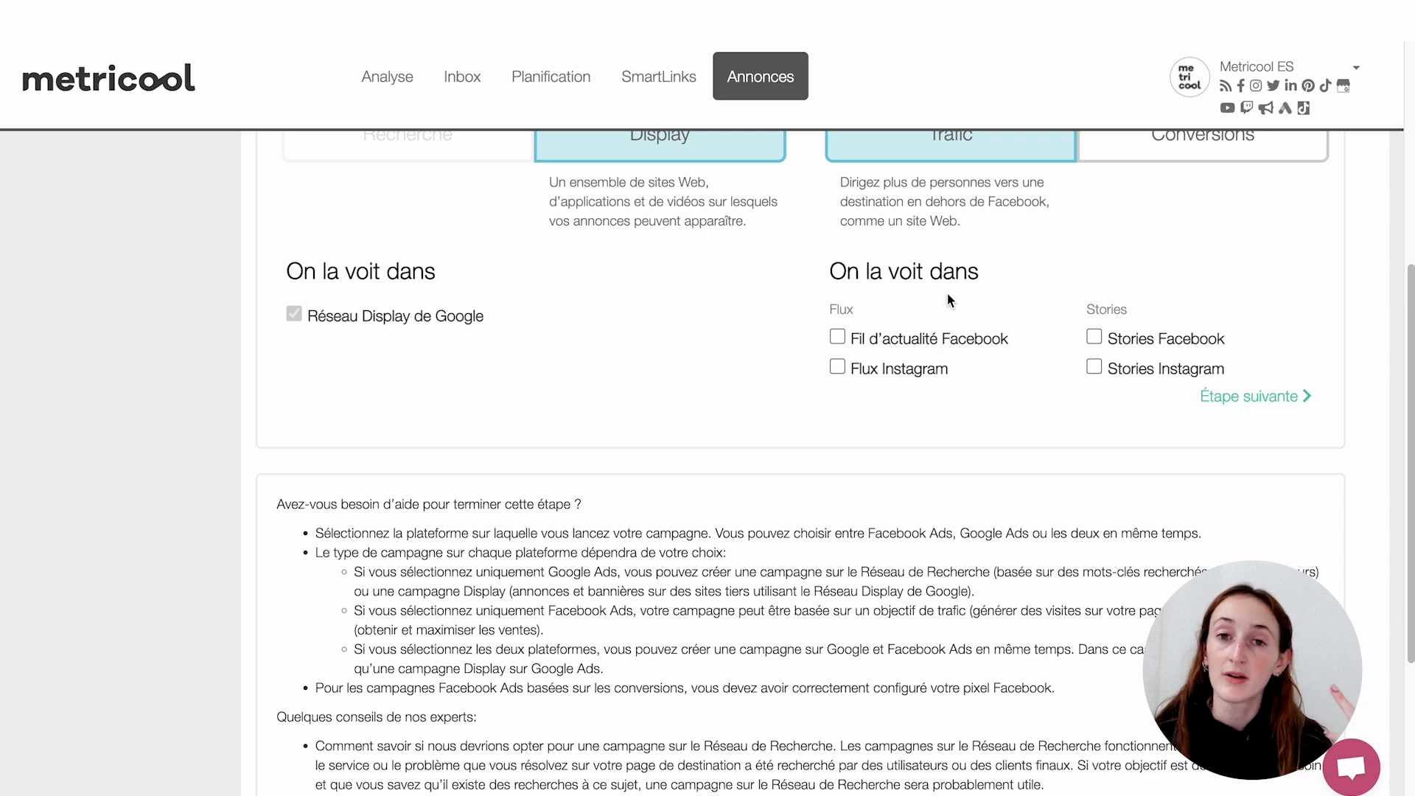
scroll(1018, 326, up, 2)
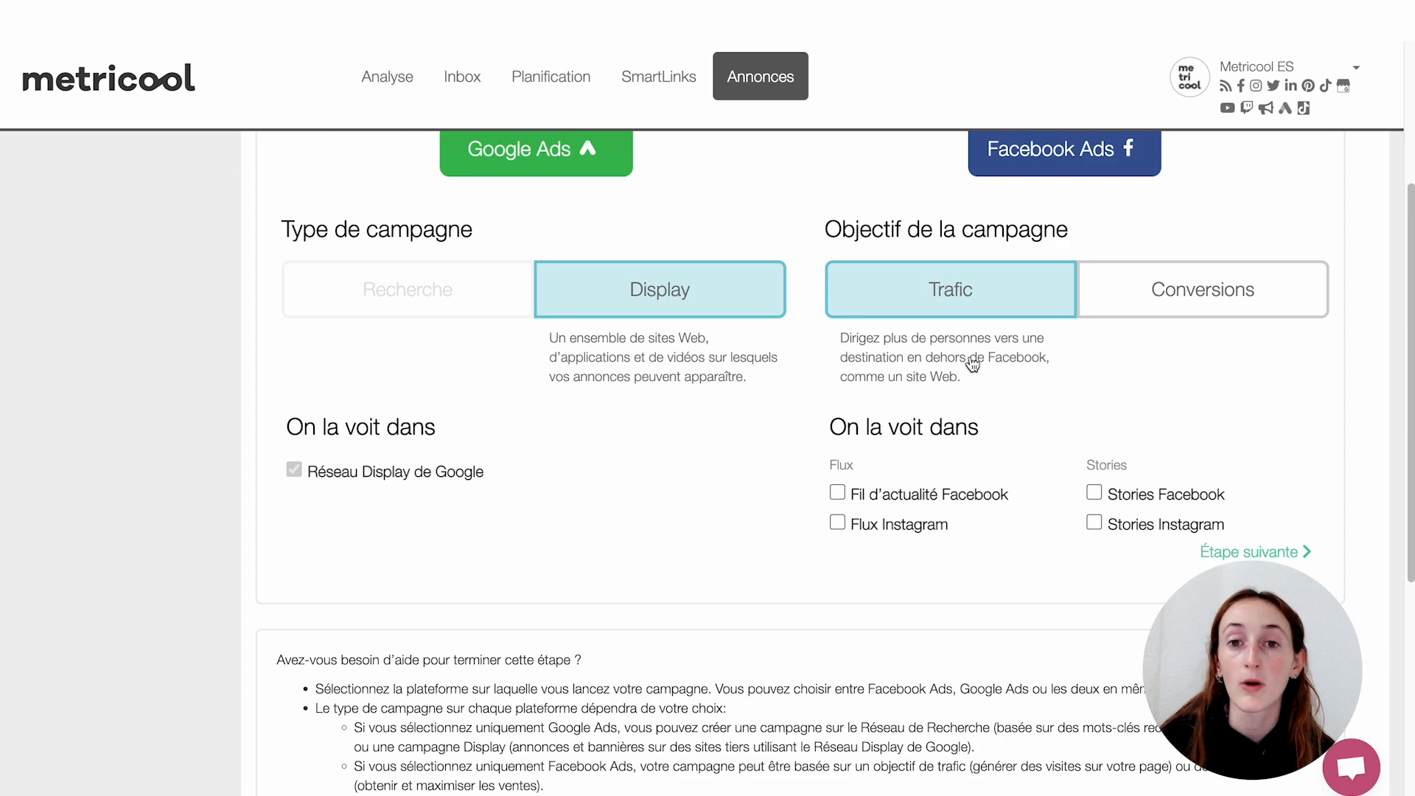
click(1090, 302)
scroll(914, 454, down, 1)
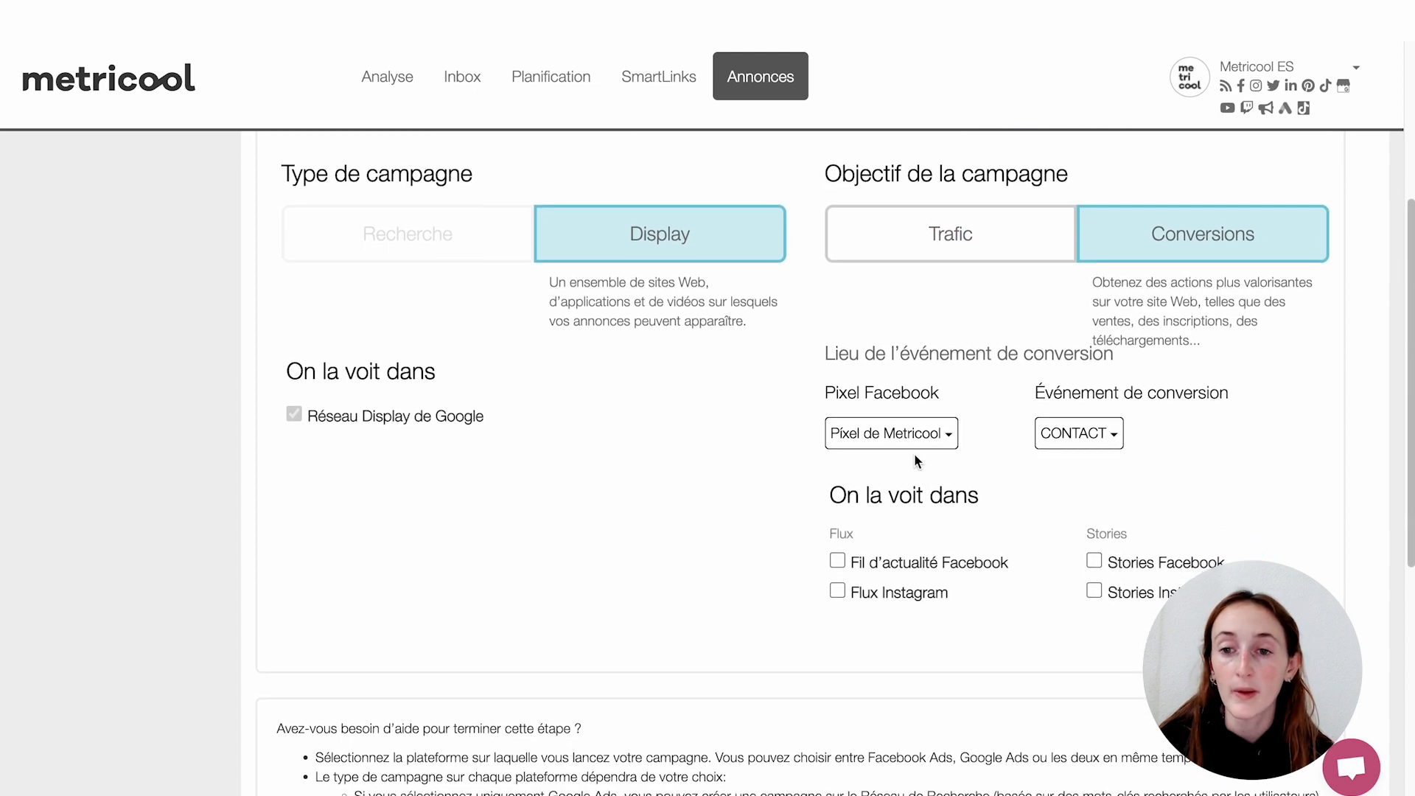
- Review the available Facebook pixels and conversion events for the Conversions objective
scroll(914, 455, down, 1)
click(918, 406)
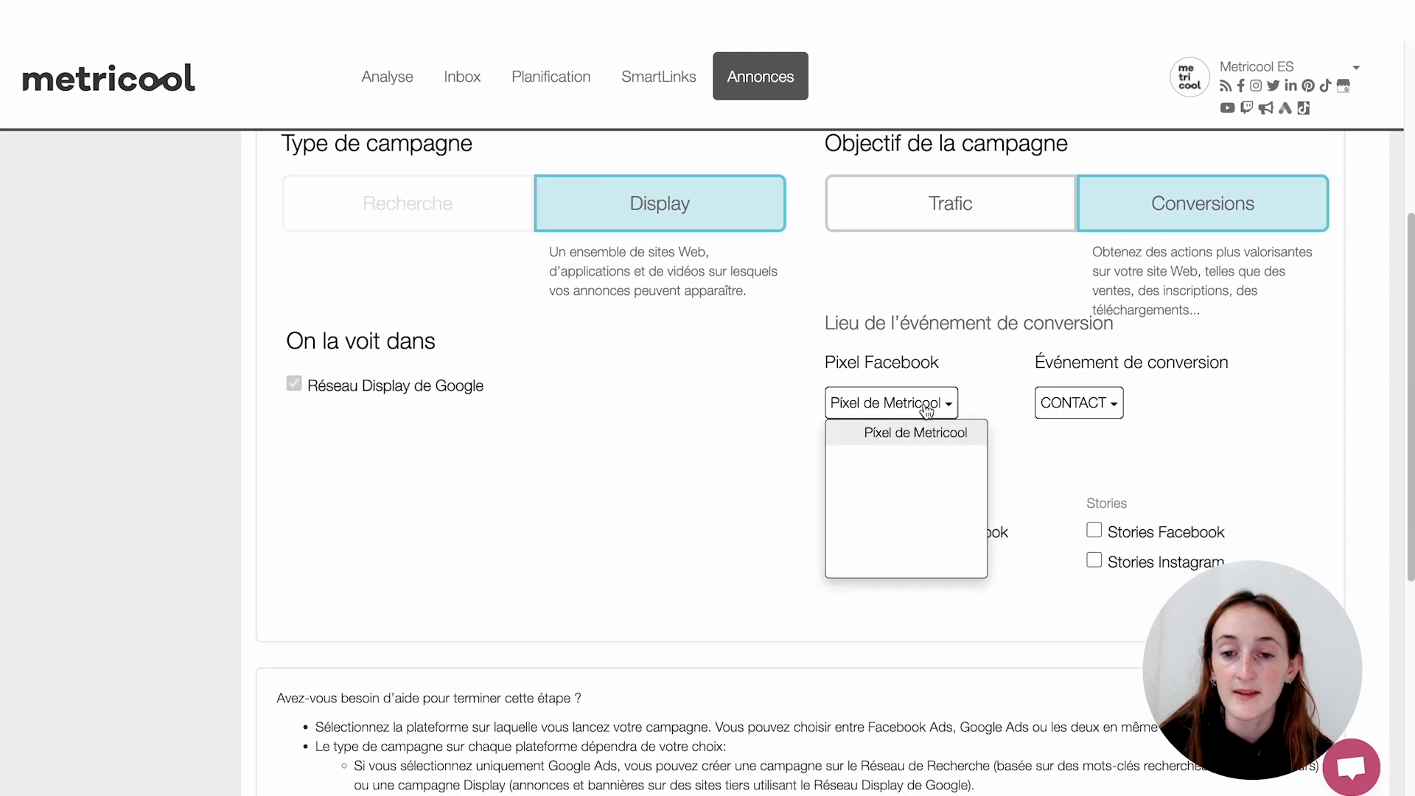
click(1104, 417)
click(948, 457)
scroll(826, 400, down, 1)
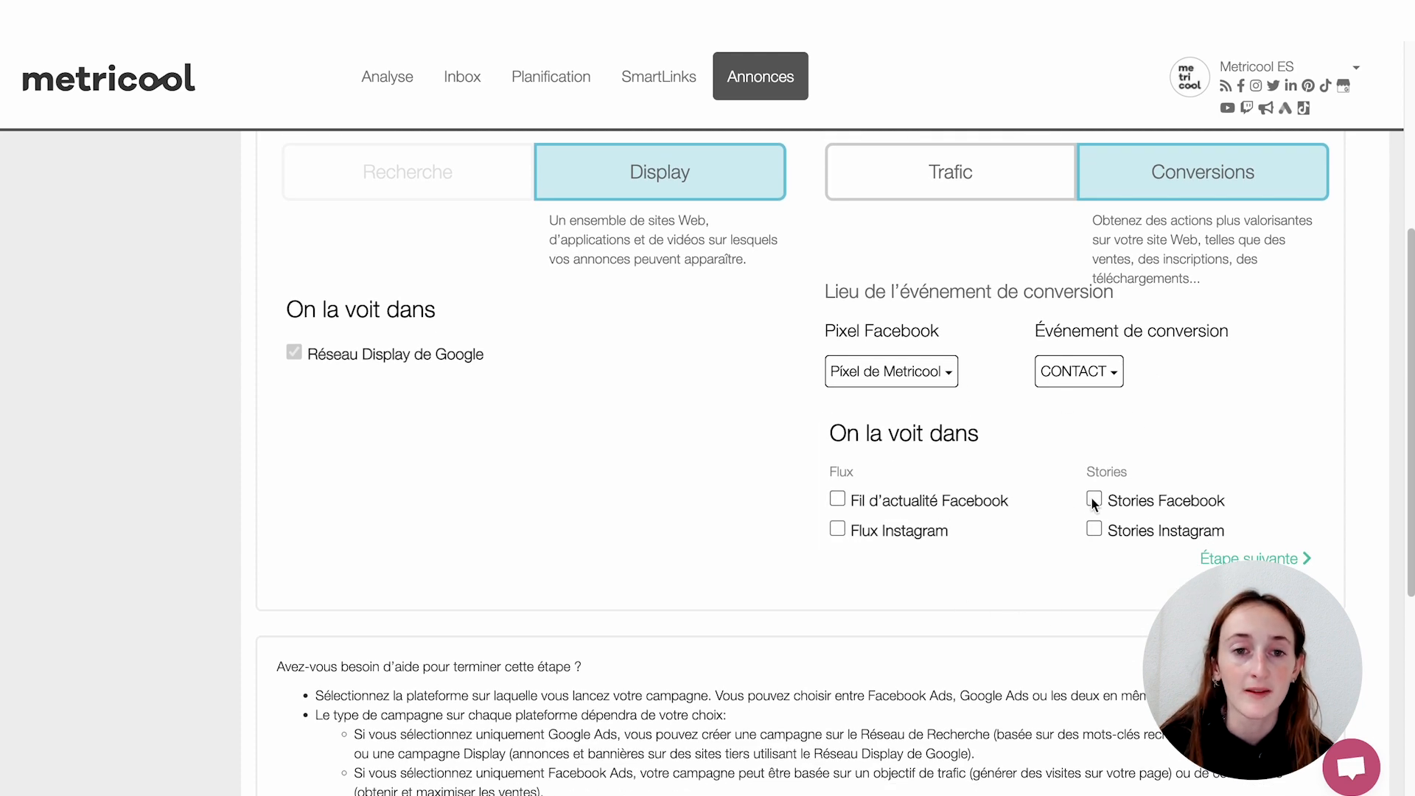
- Choose the Facebook and Instagram feeds as ad placements and continue to the demographics step
scroll(1222, 541, down, 10)
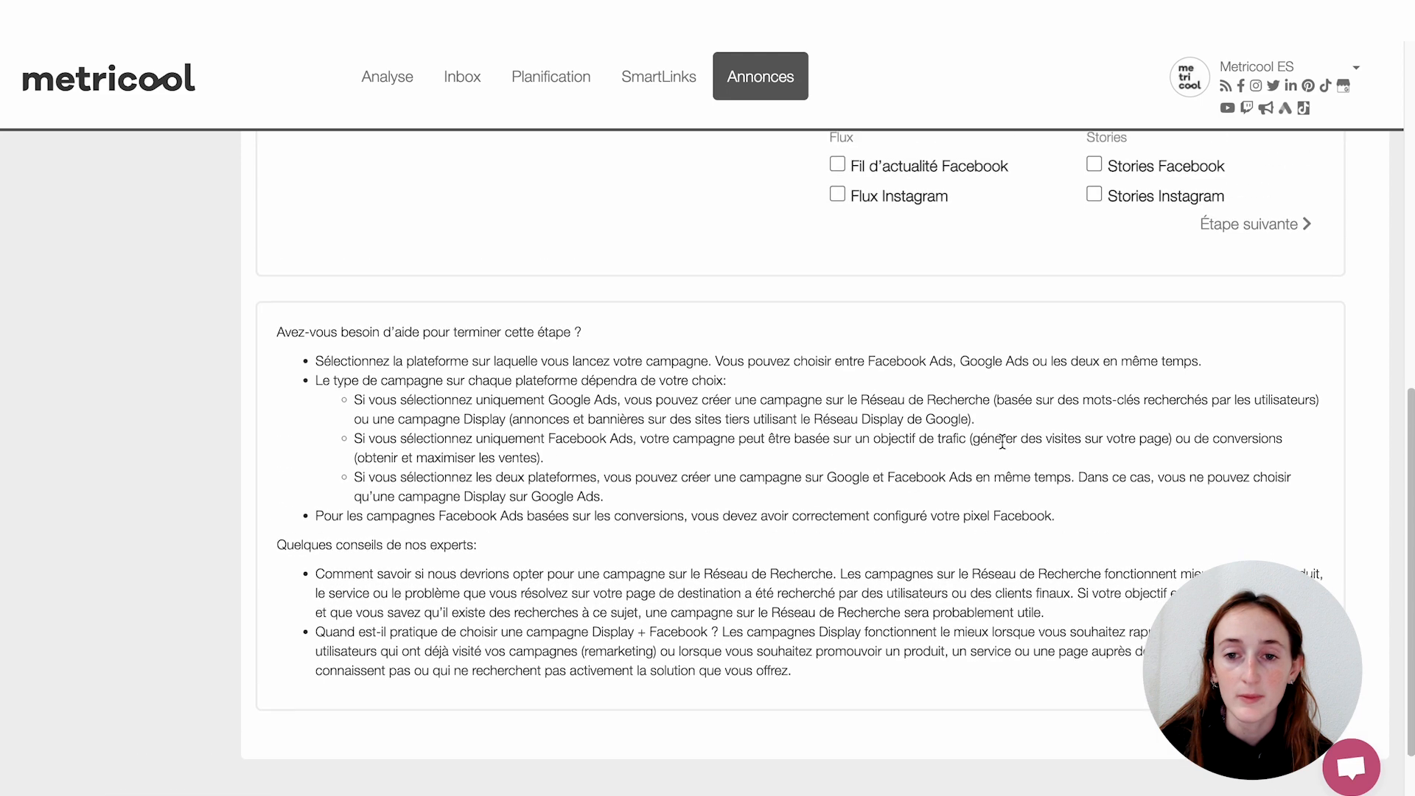
scroll(1091, 228, up, 1)
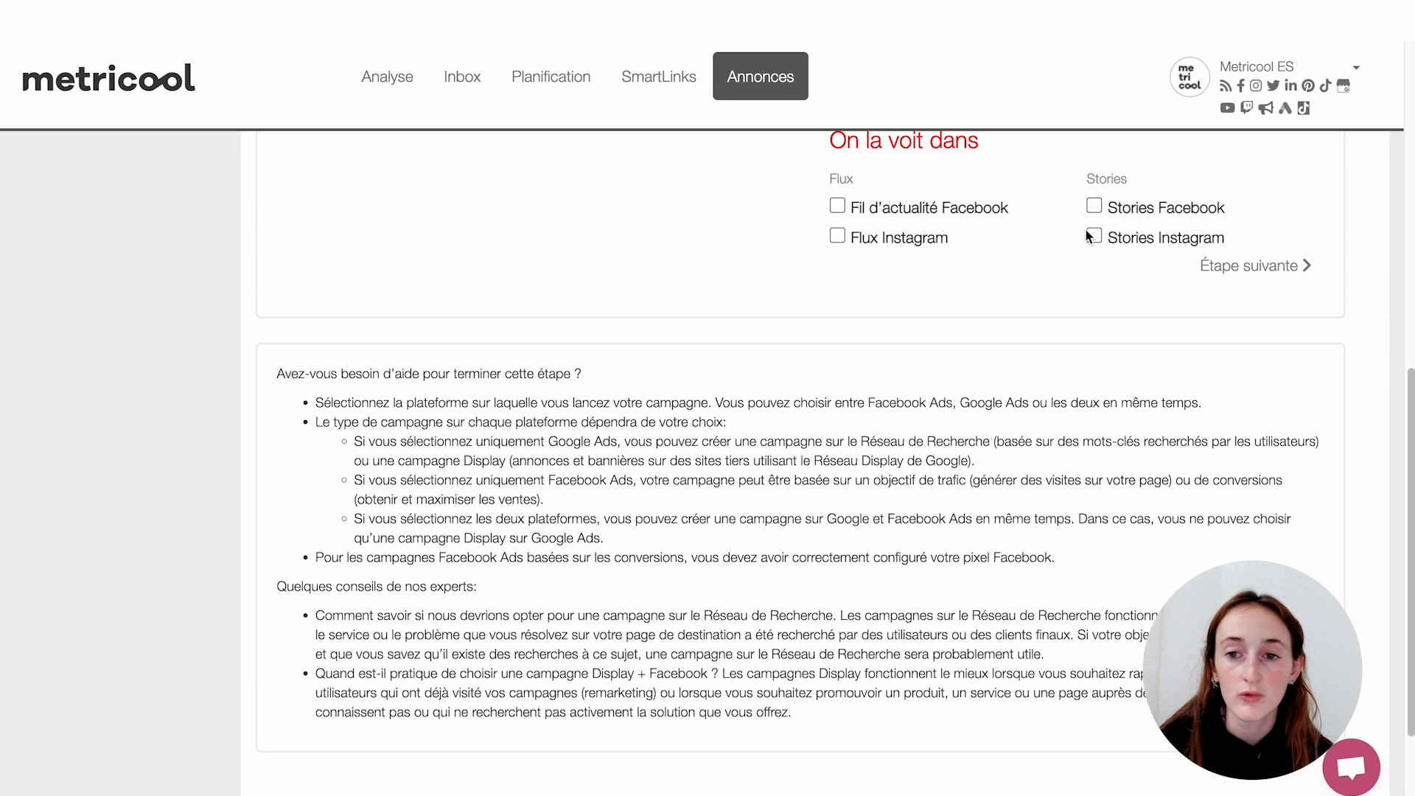
click(1091, 236)
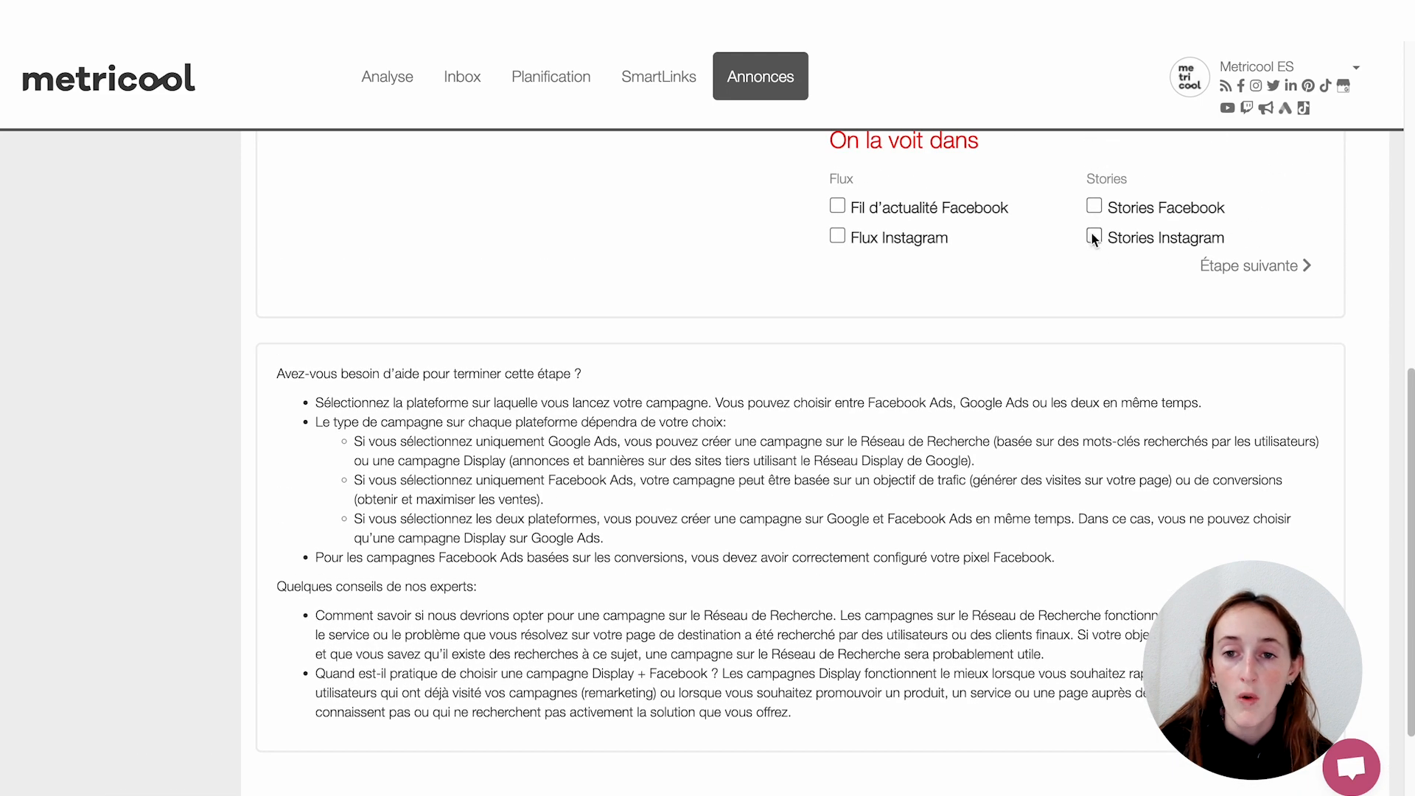
click(837, 207)
click(837, 238)
click(1285, 266)
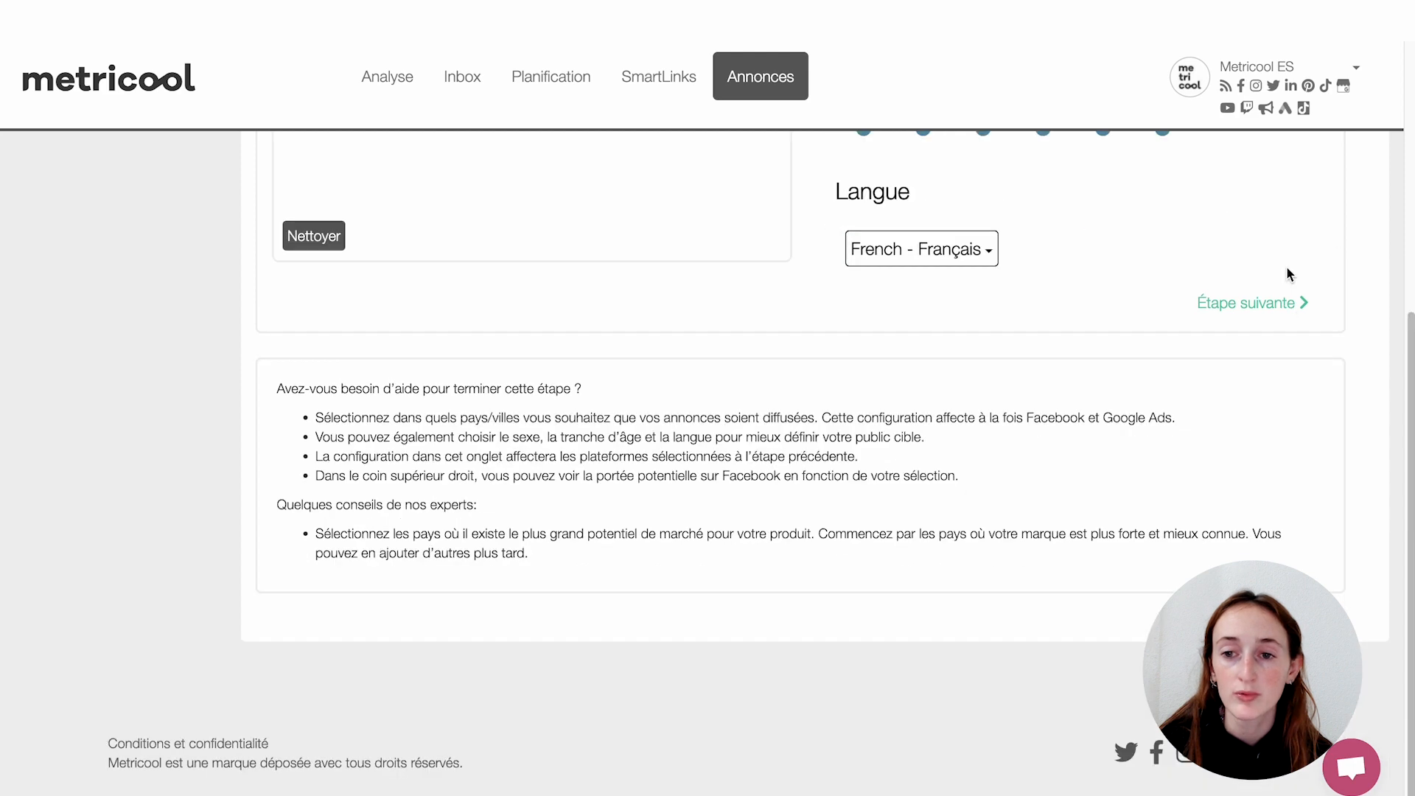
- Add France (Country) to the campaign's target locations
scroll(1056, 324, up, 5)
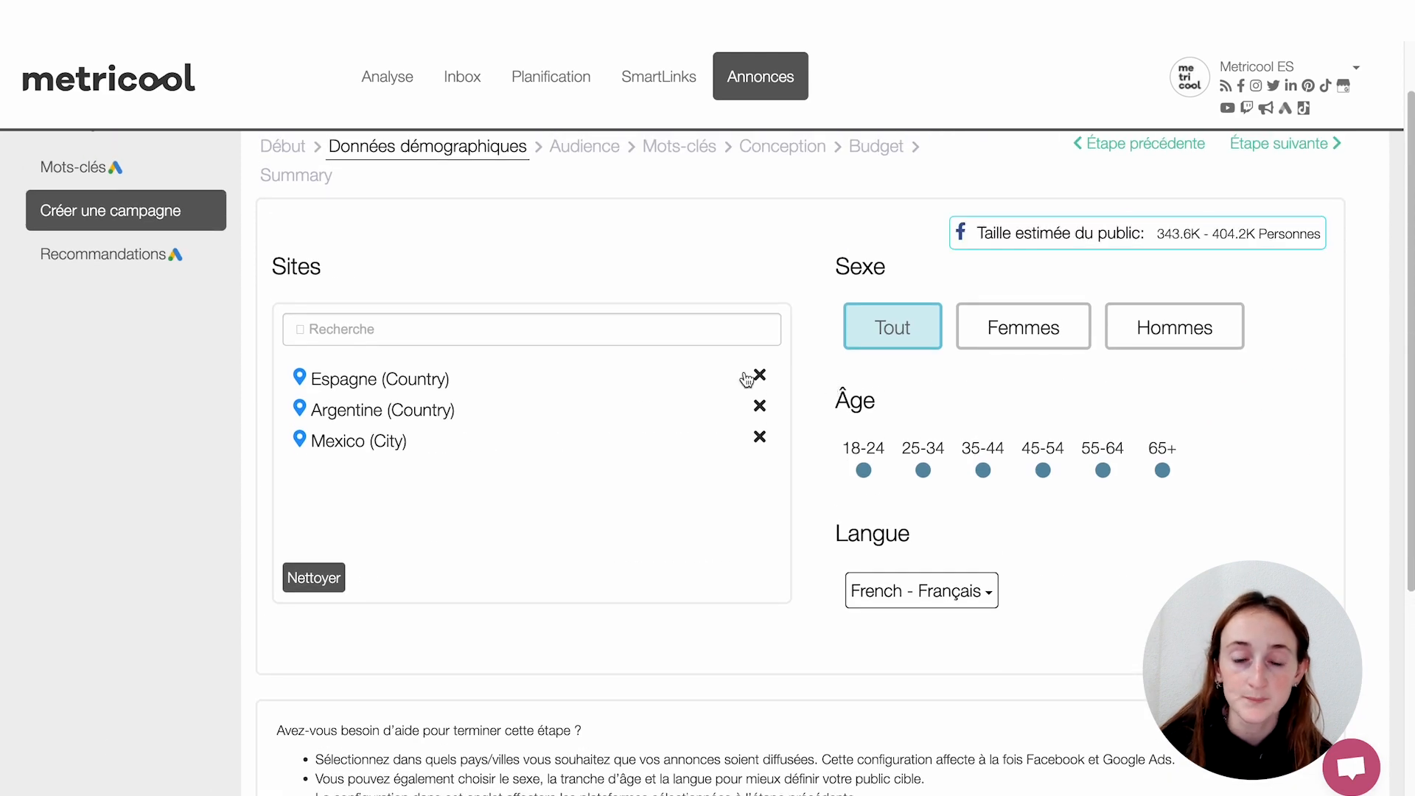
click(506, 334)
text(France)
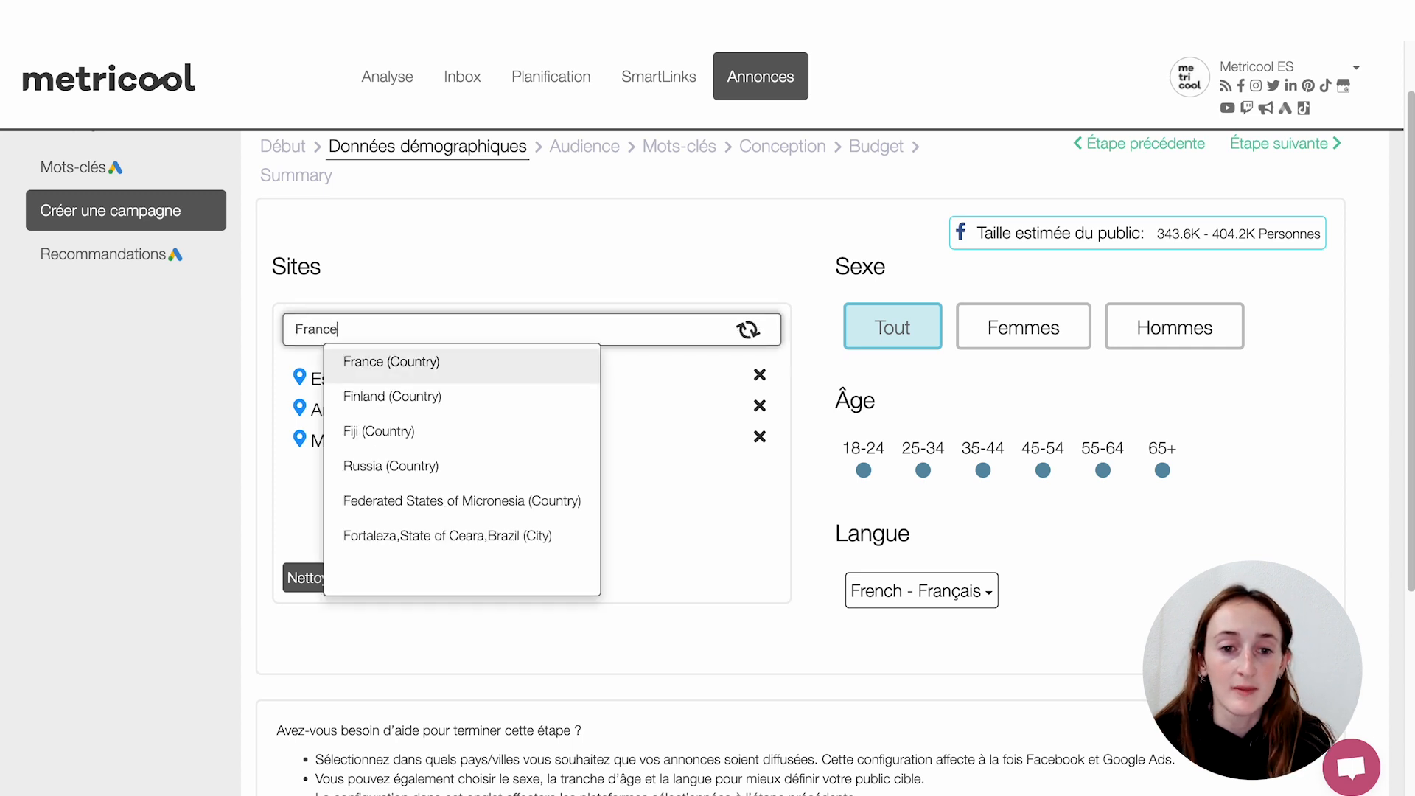
click(534, 361)
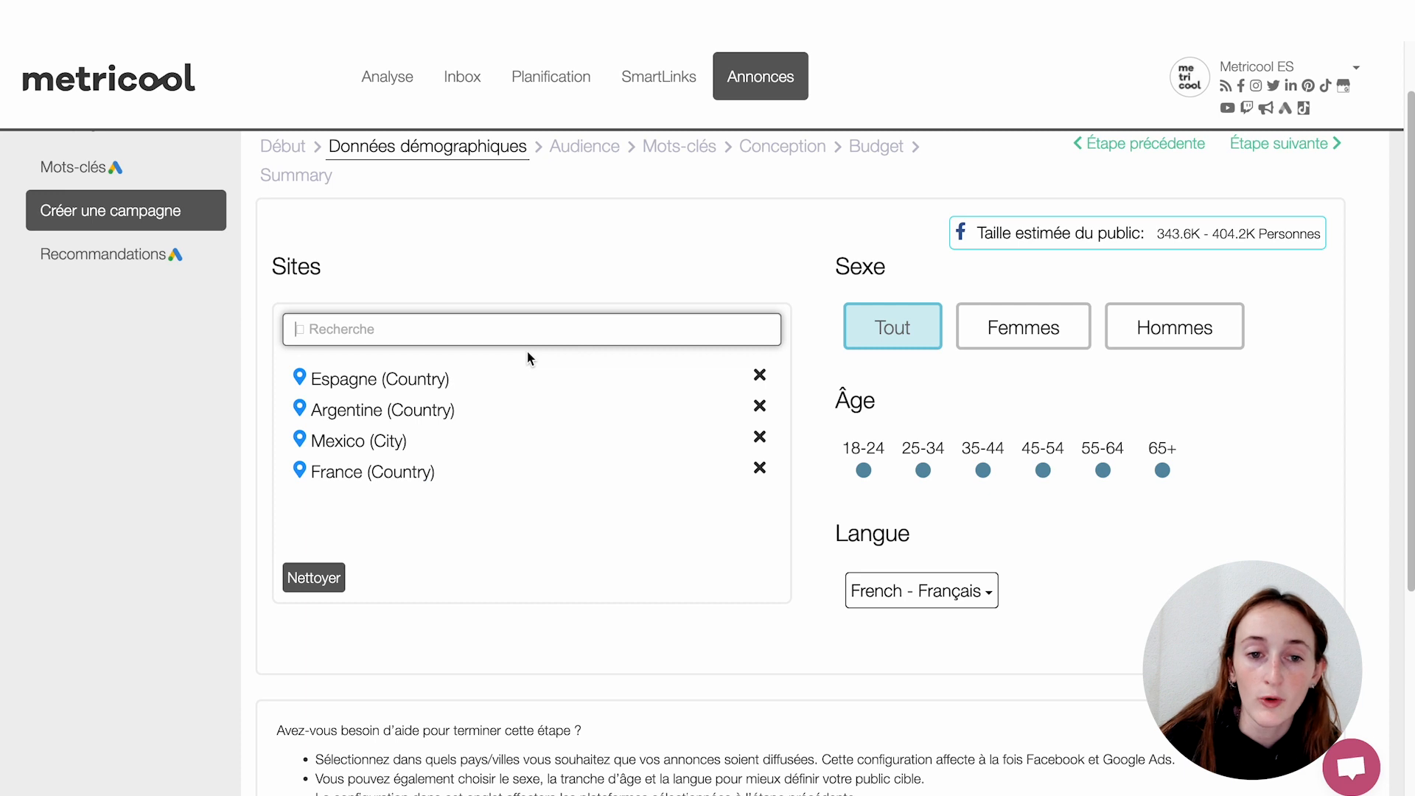
- Remove Mexico, Argentina and Spain from the target locations and continue to the Audience step
click(760, 438)
click(760, 407)
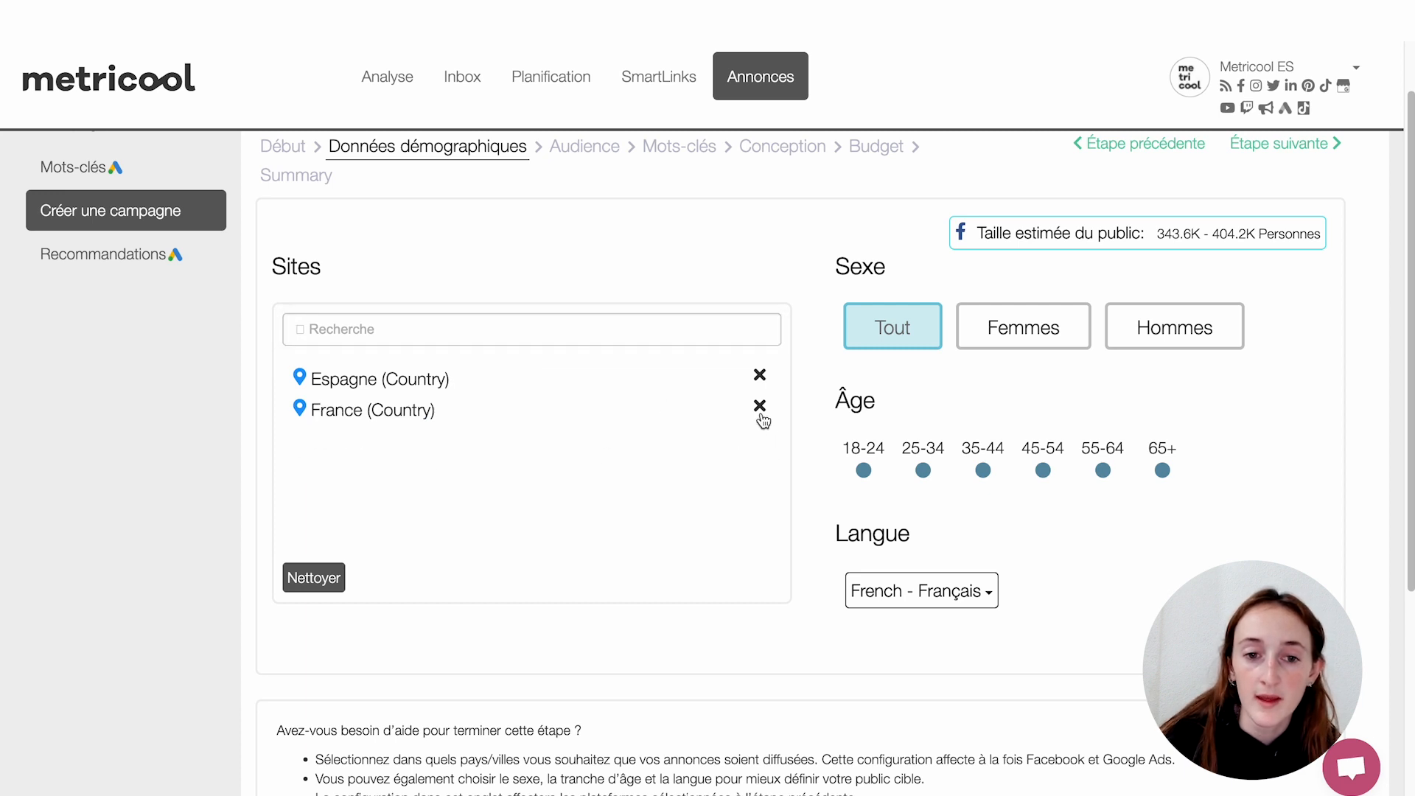
click(759, 376)
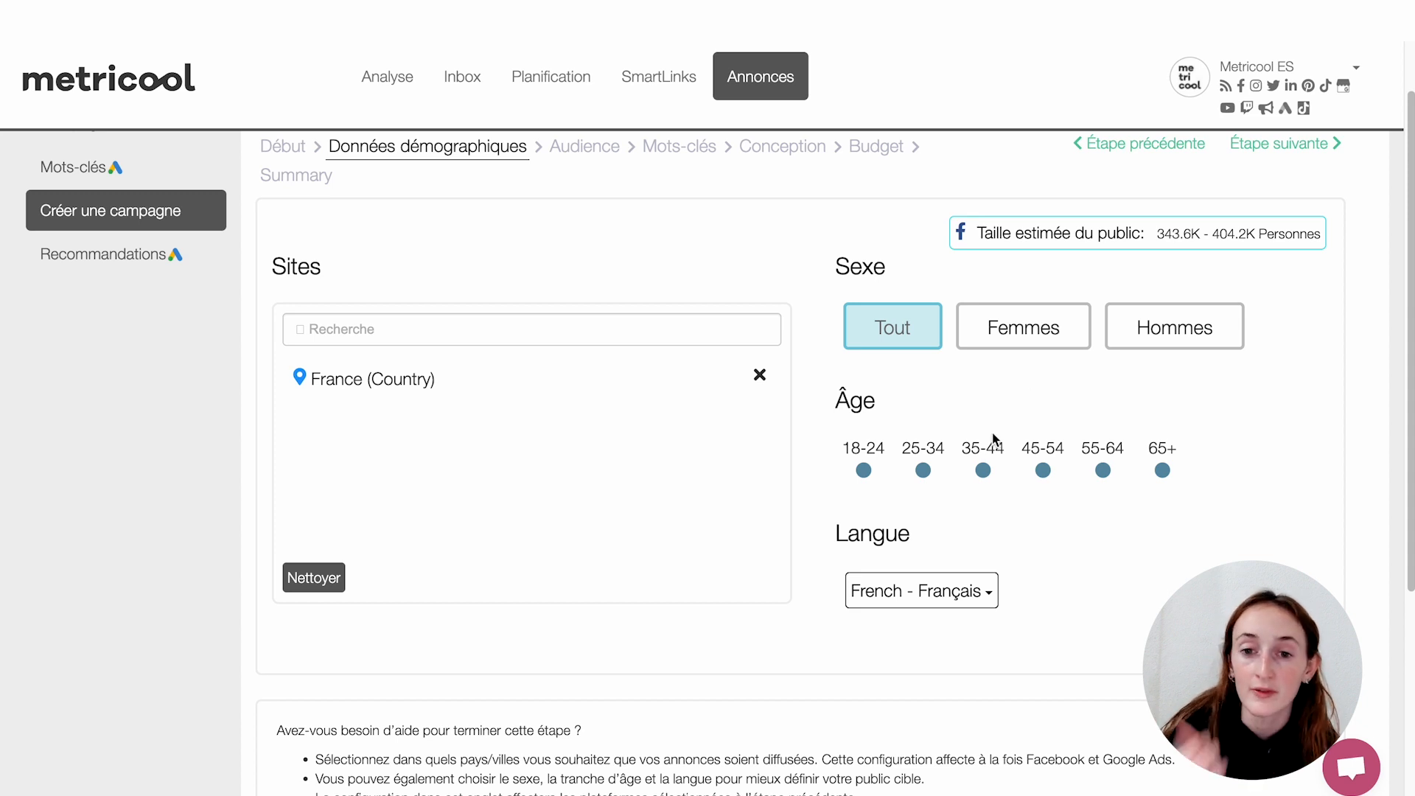
click(924, 464)
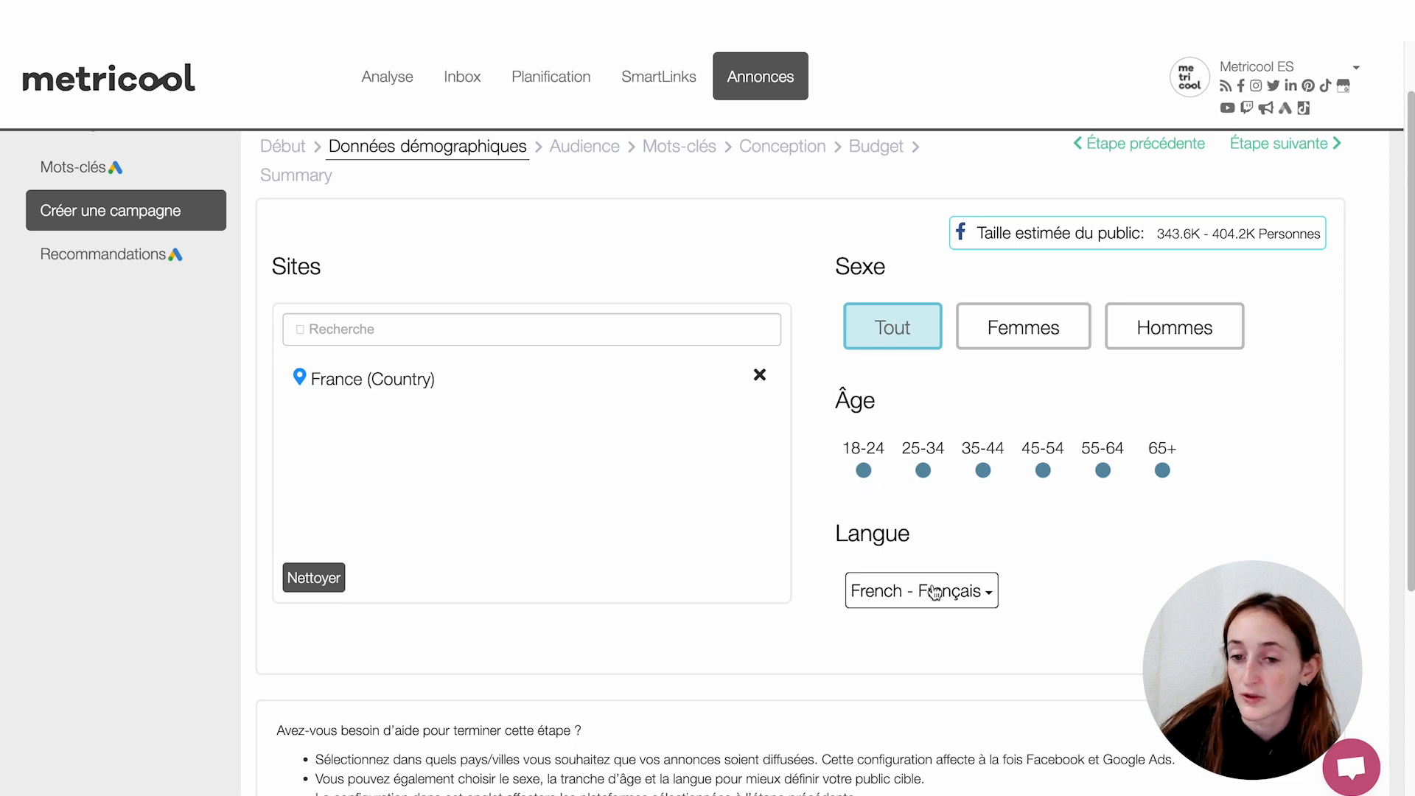
scroll(1155, 489, down, 1)
click(1284, 612)
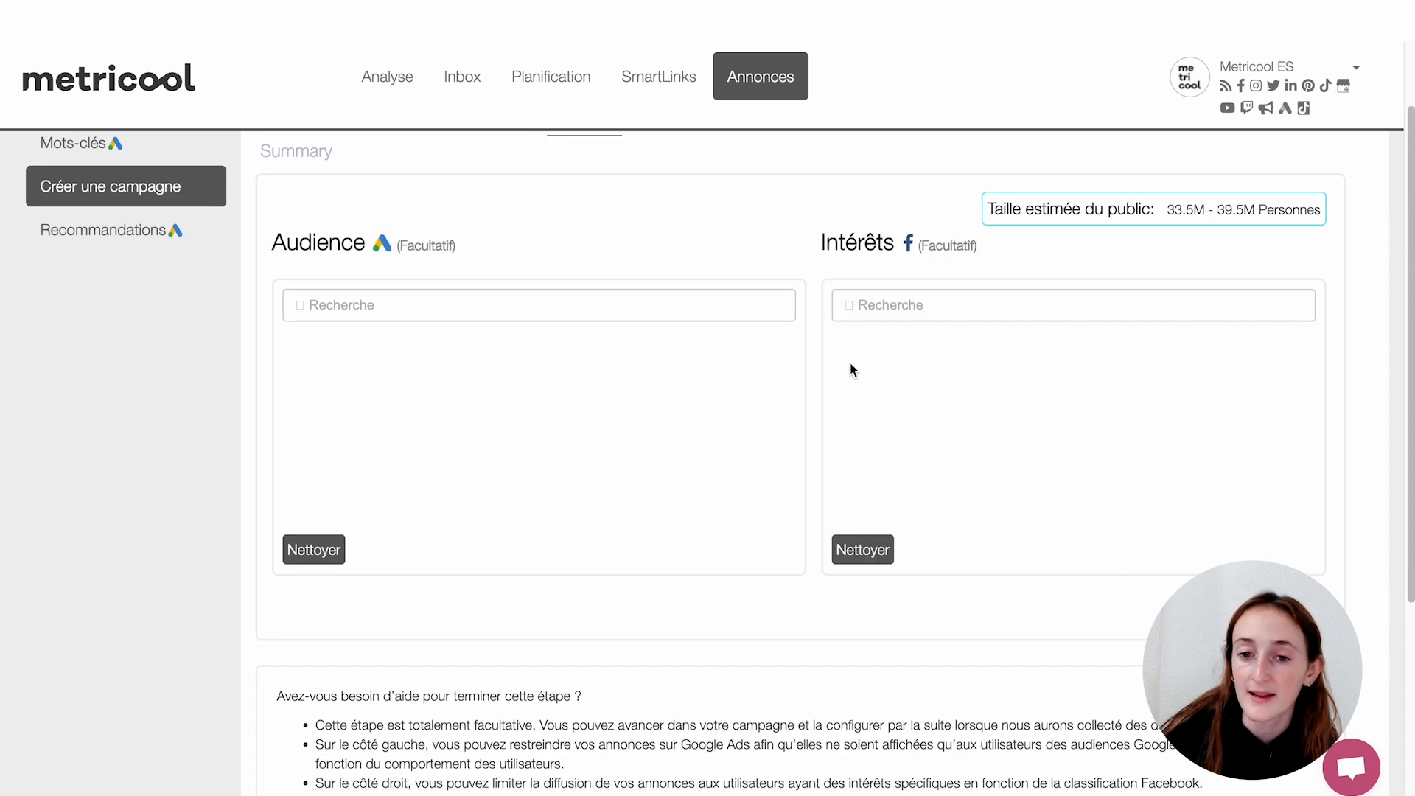
- Search the Facebook interests for "Techno" and add the Technology interest
scroll(754, 413, up, 2)
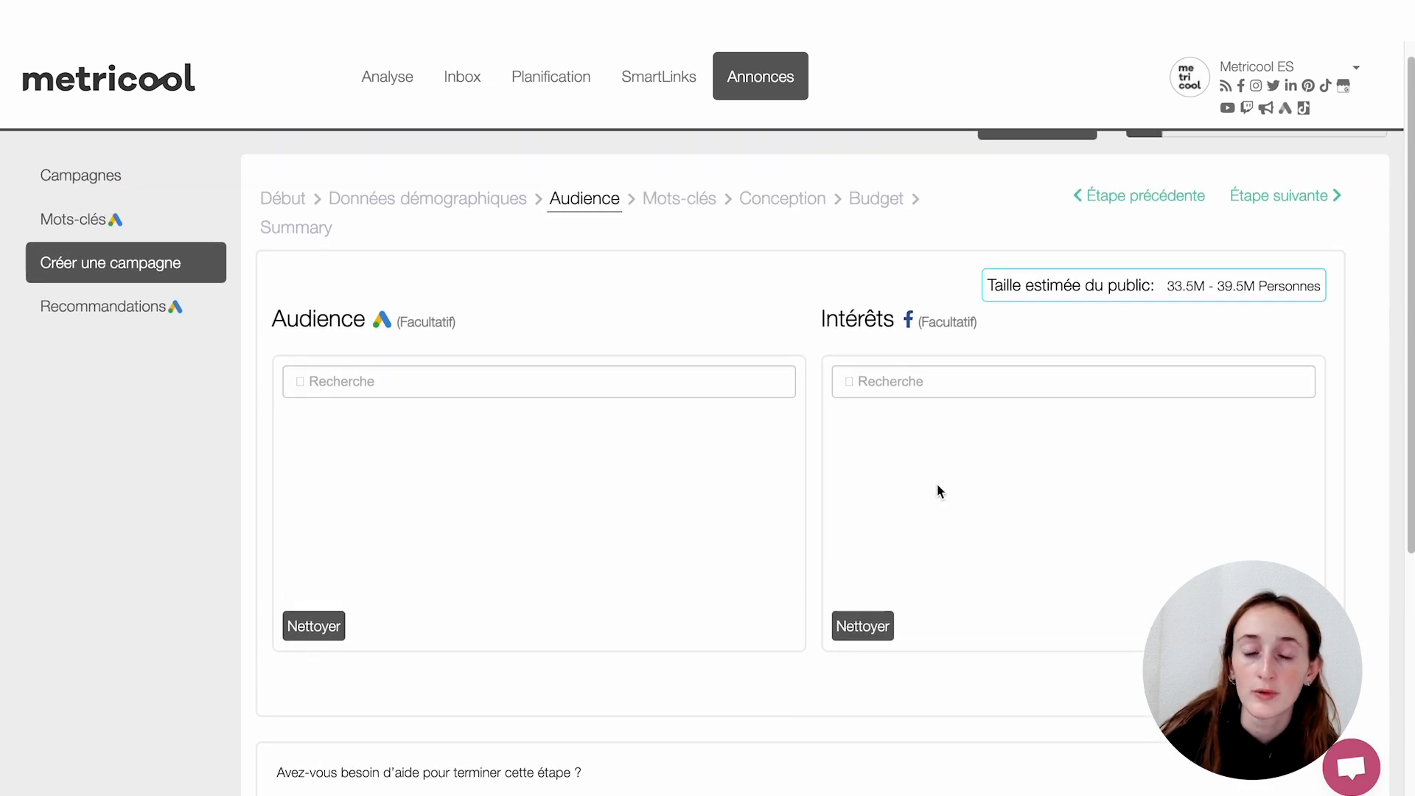
click(919, 384)
text(Te)
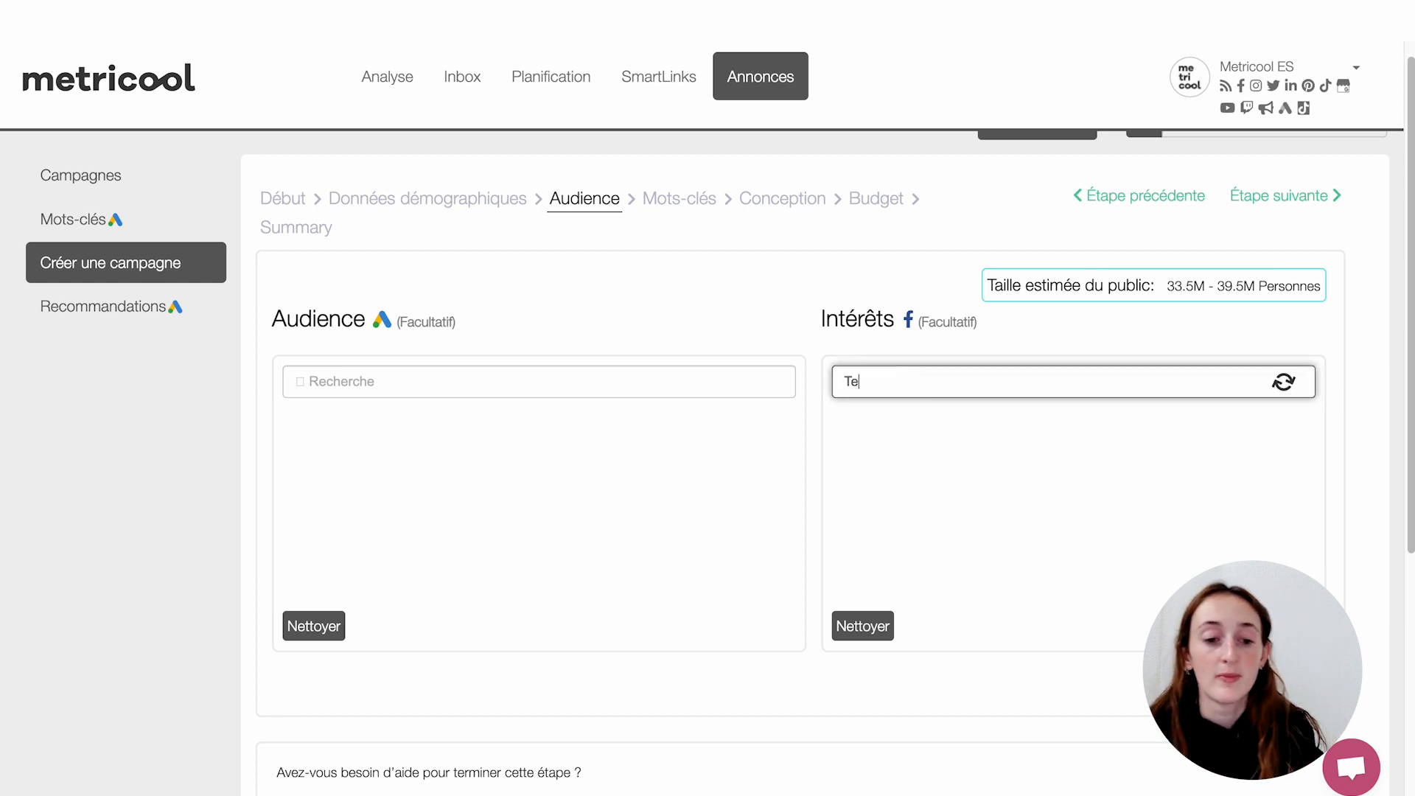
text(chno)
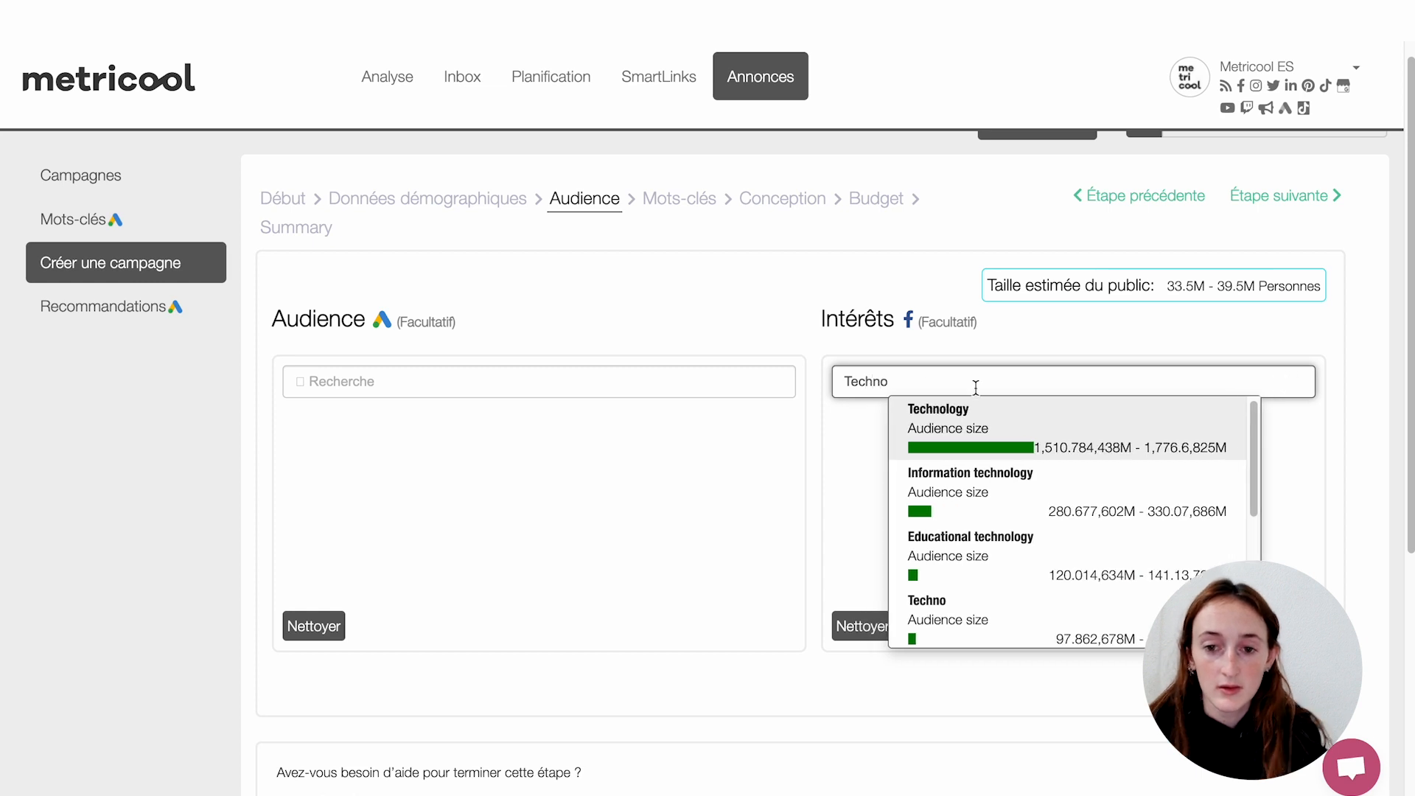
click(975, 442)
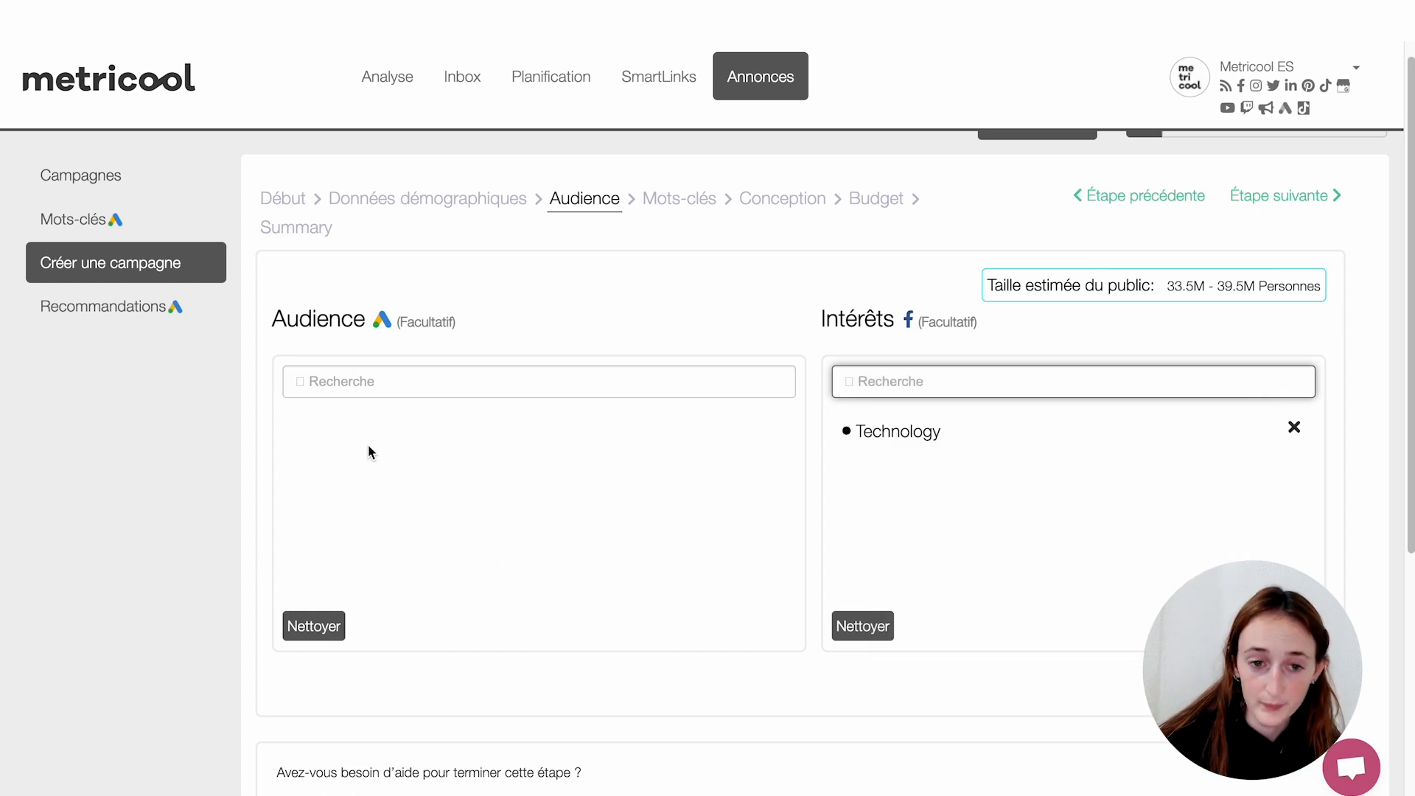
- Advance through the optional Google Ads keywords step to the ad design step
scroll(365, 431, down, 2)
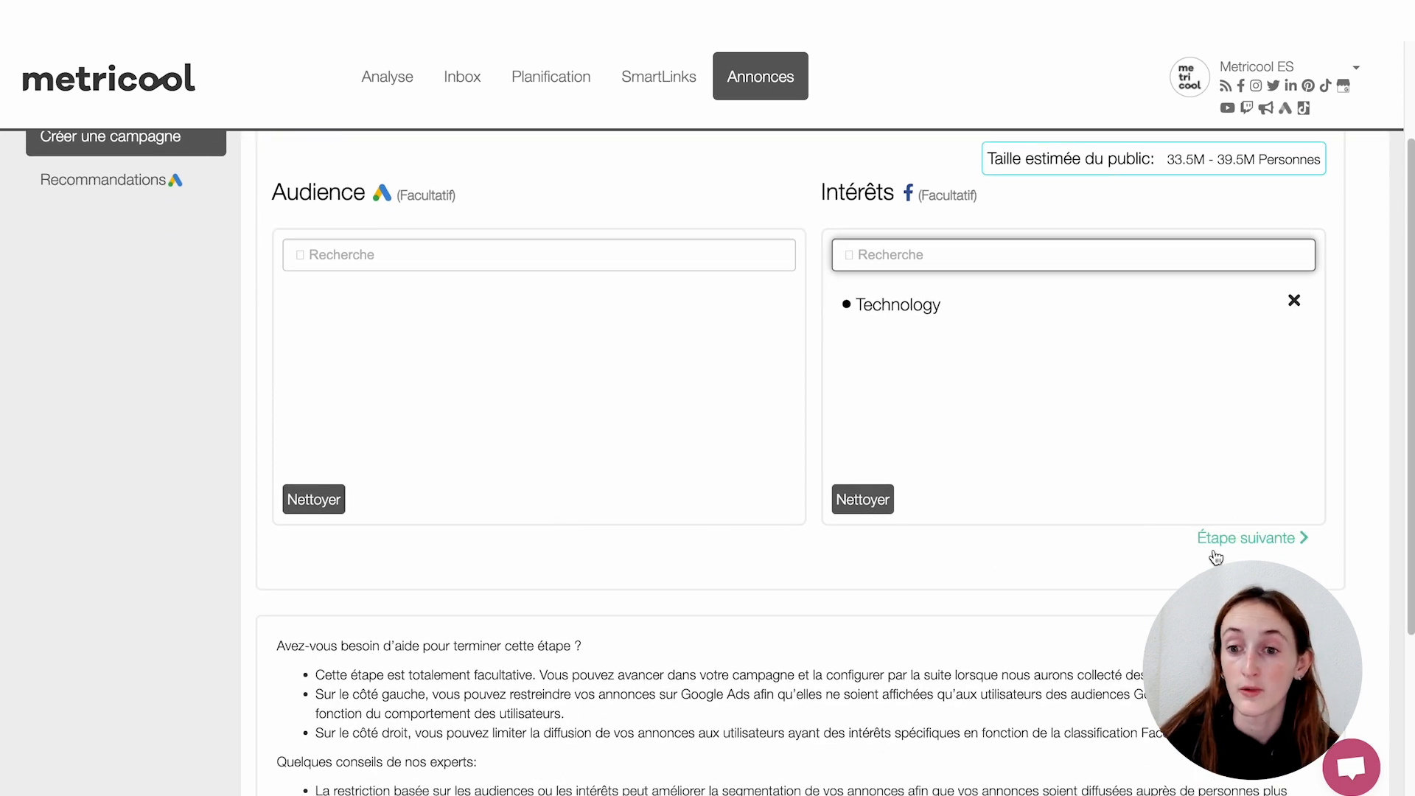
click(1248, 538)
scroll(958, 490, up, 3)
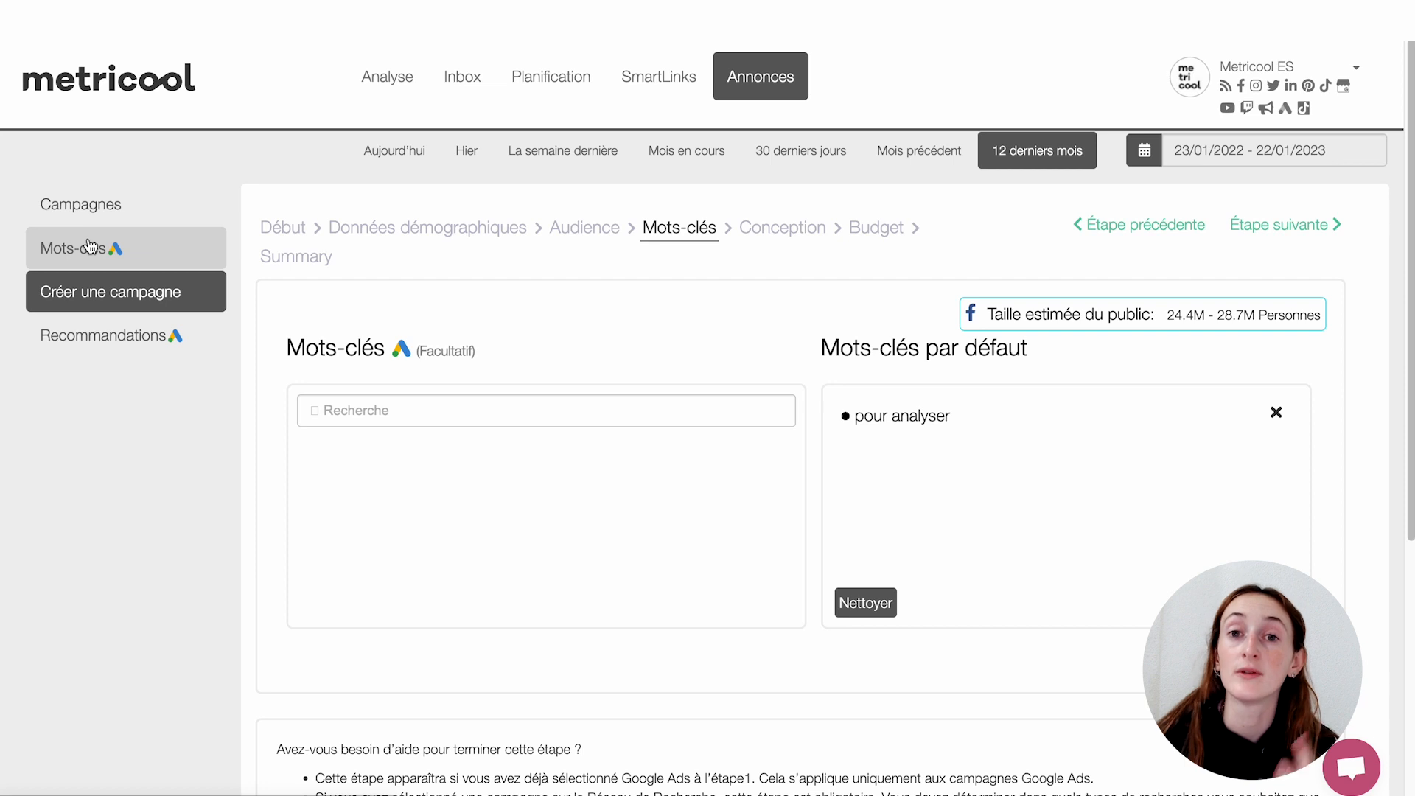
click(1254, 661)
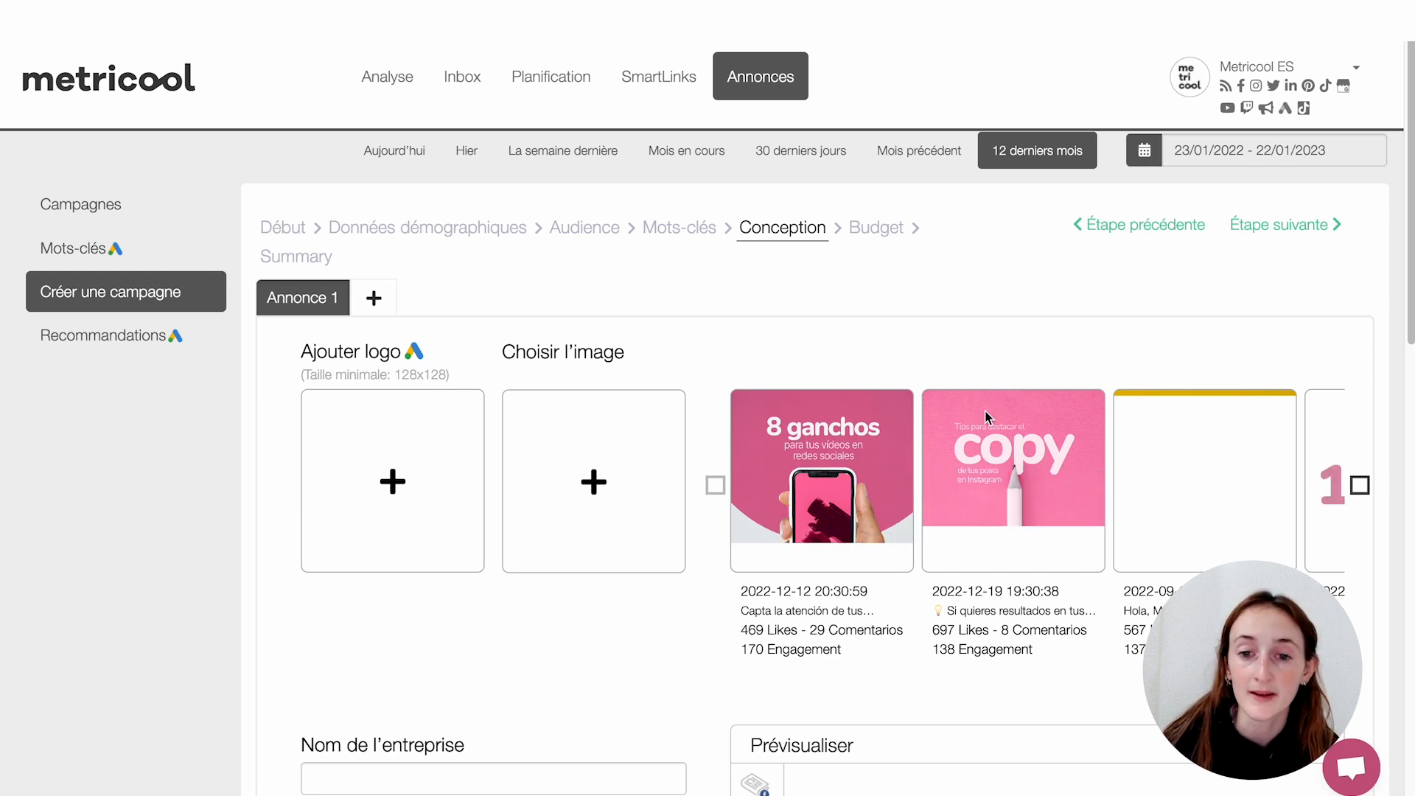
- Review the ad design fields and choose the "8 ganchos" Instagram post as the ad image
scroll(966, 452, down, 2)
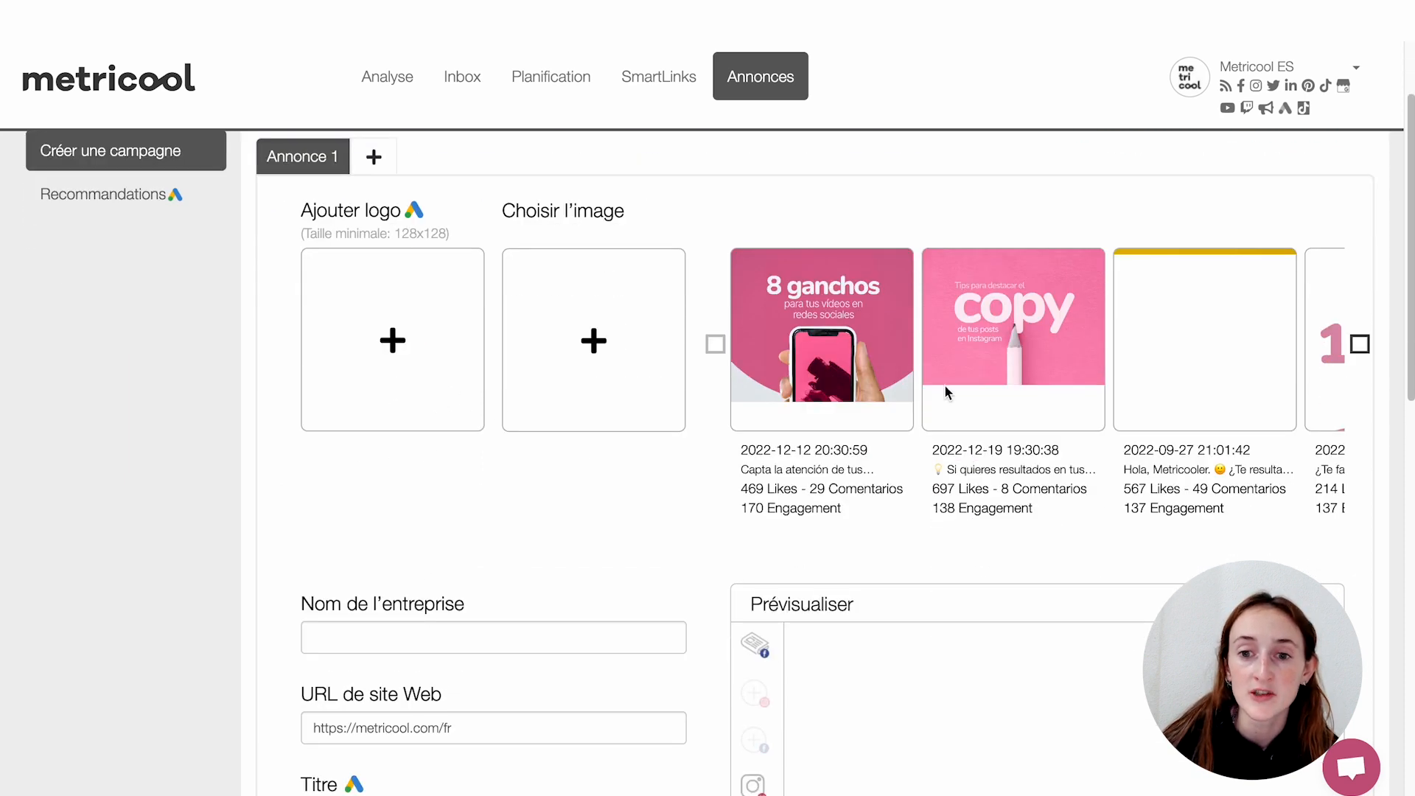
scroll(944, 403, up, 2)
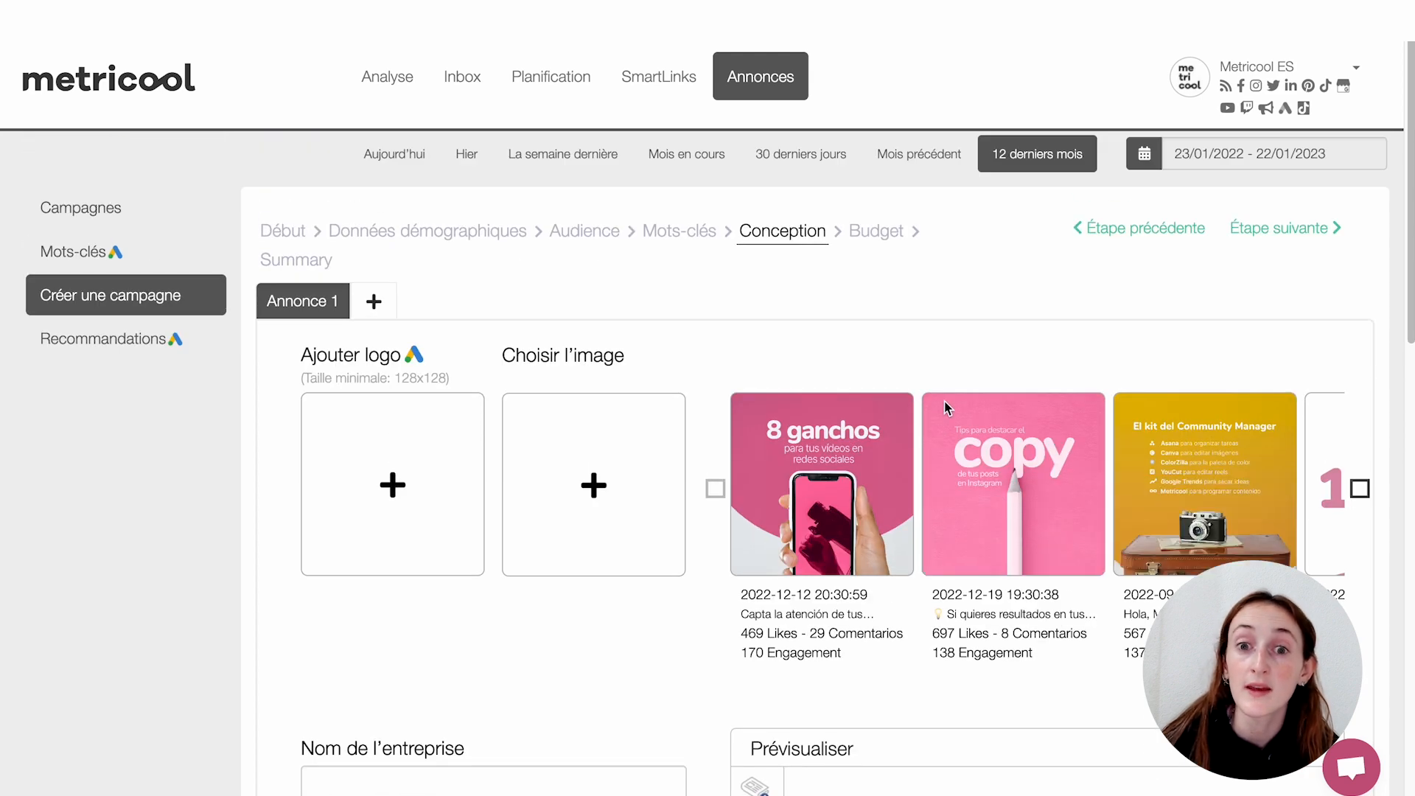
scroll(946, 398, down, 4)
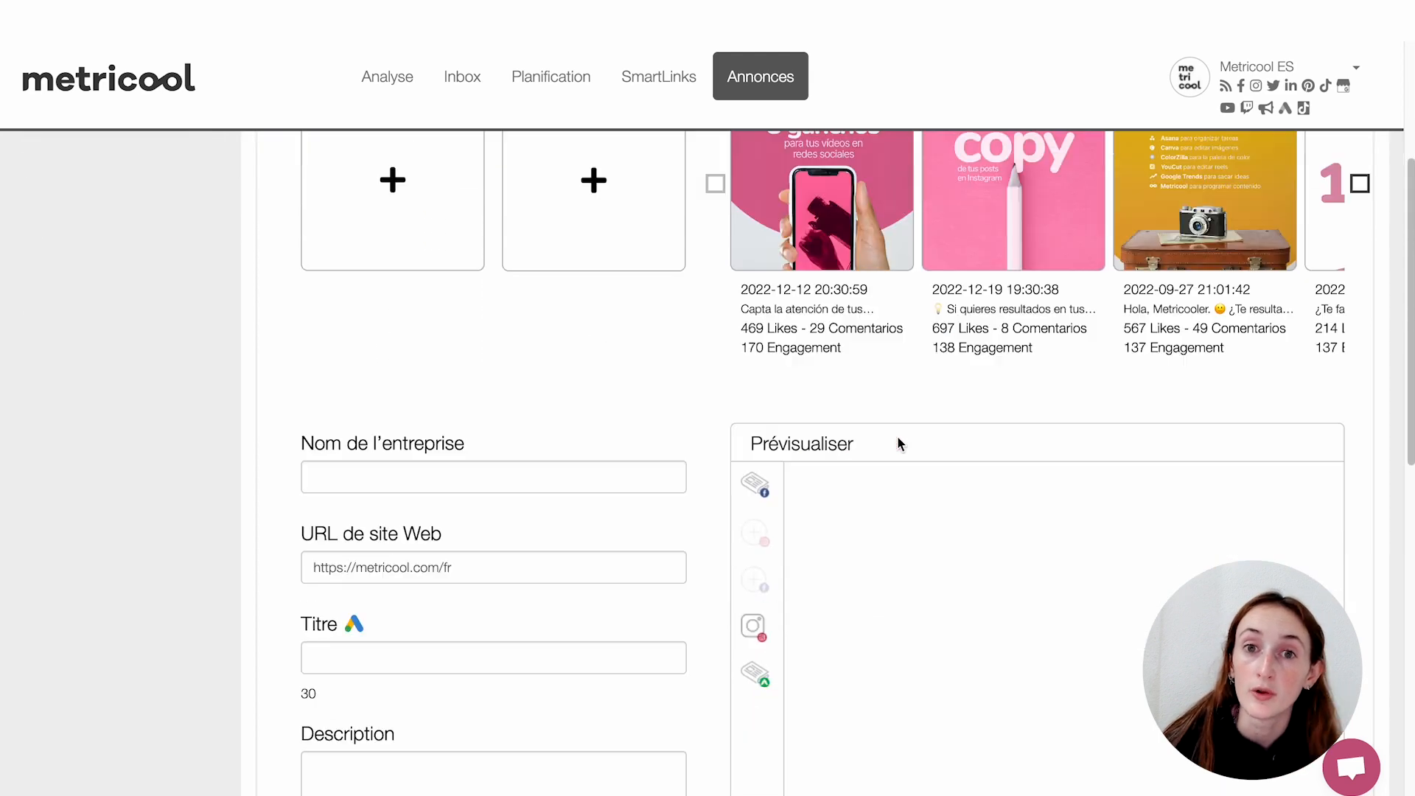
scroll(869, 470, down, 2)
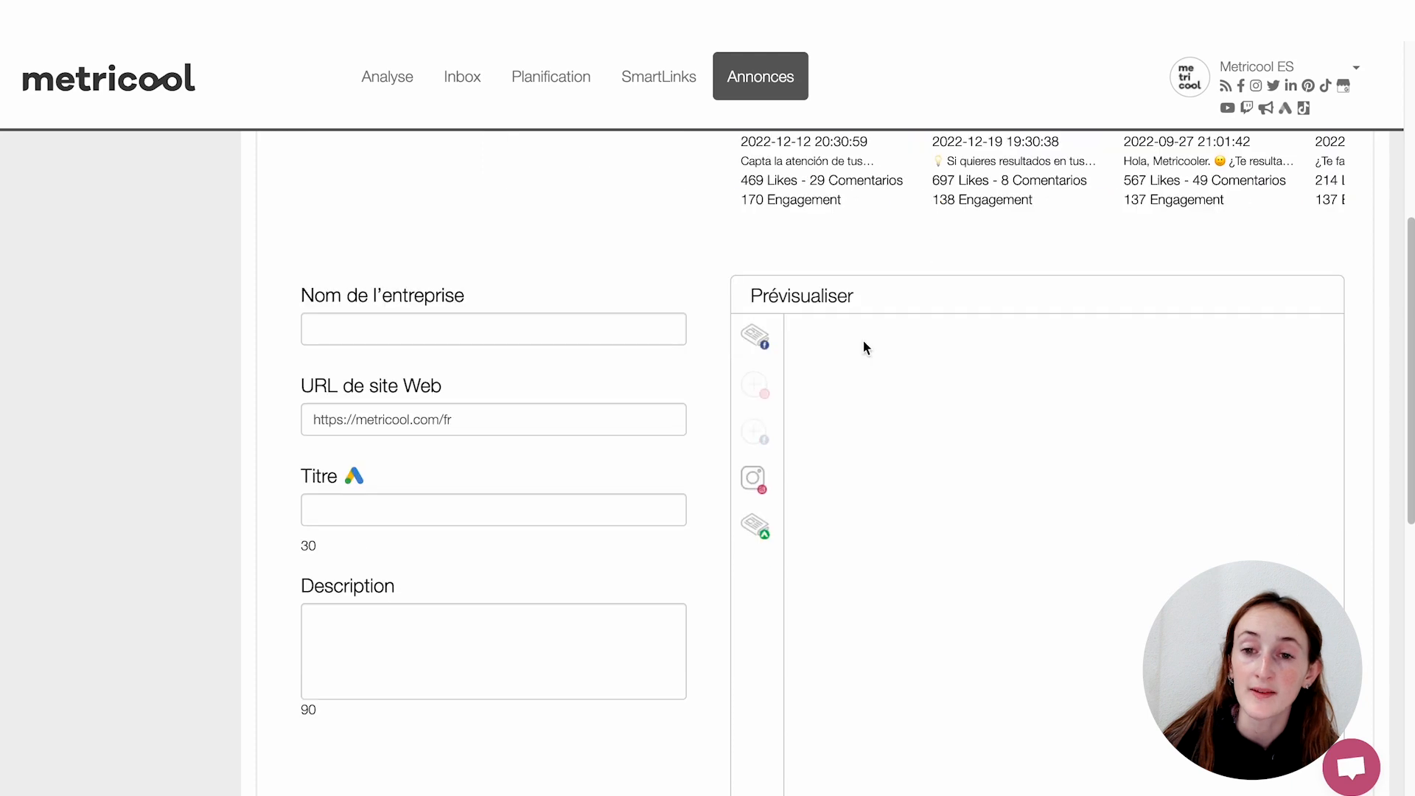
scroll(862, 346, up, 5)
scroll(988, 451, down, 6)
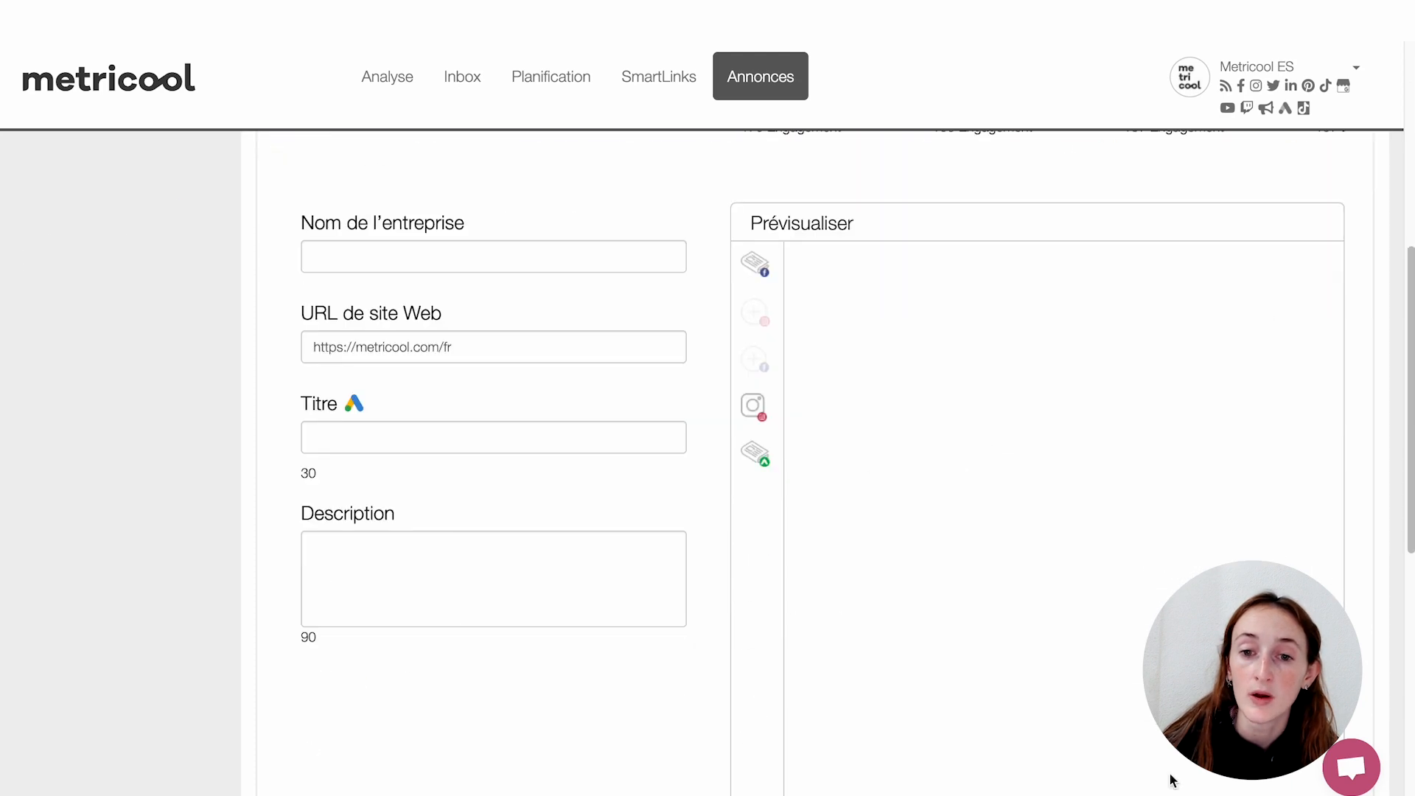
scroll(734, 404, up, 6)
click(820, 398)
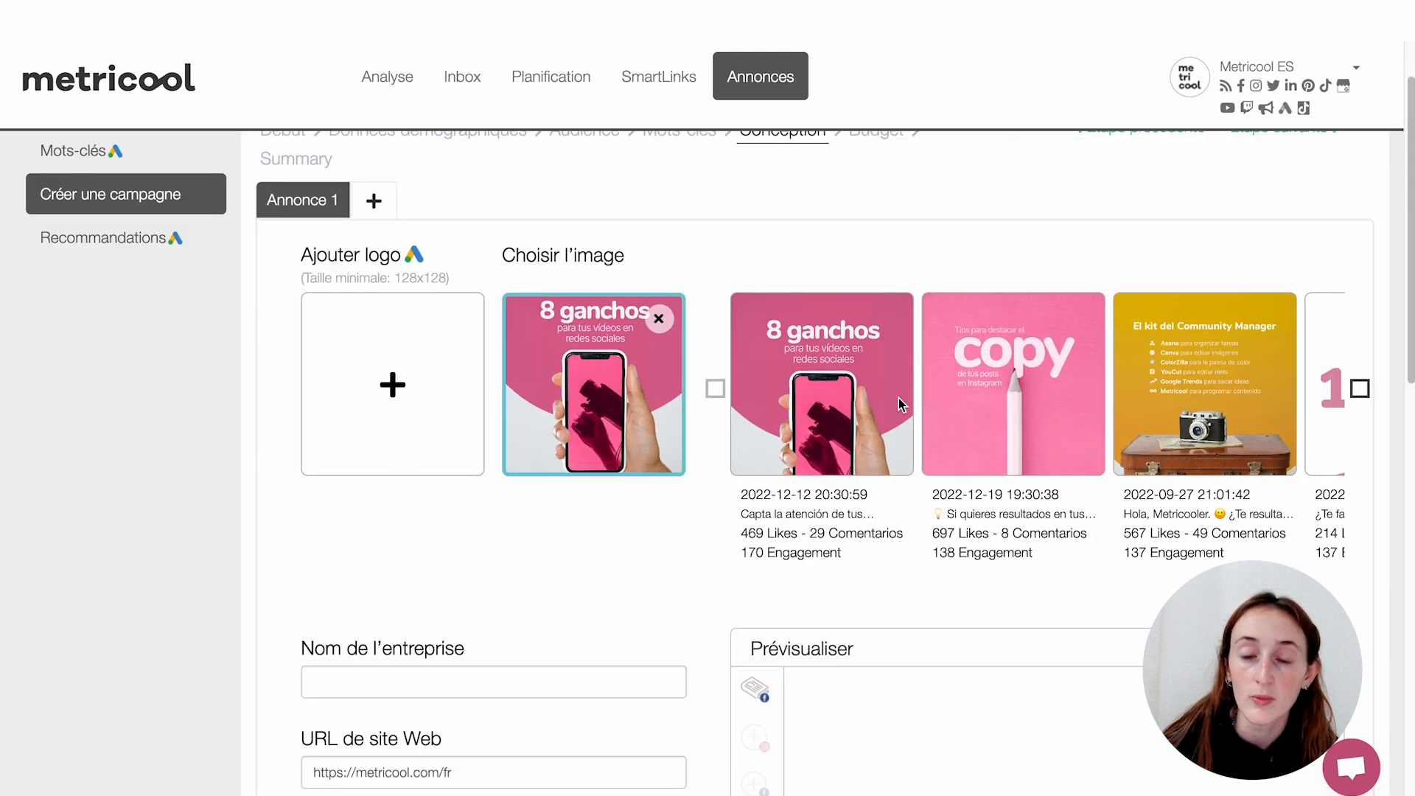
- Upload the "NOVEDADES METRICO...nero 23 portada (1).jpg" image from Downloads as the Google Ads logo
click(363, 407)
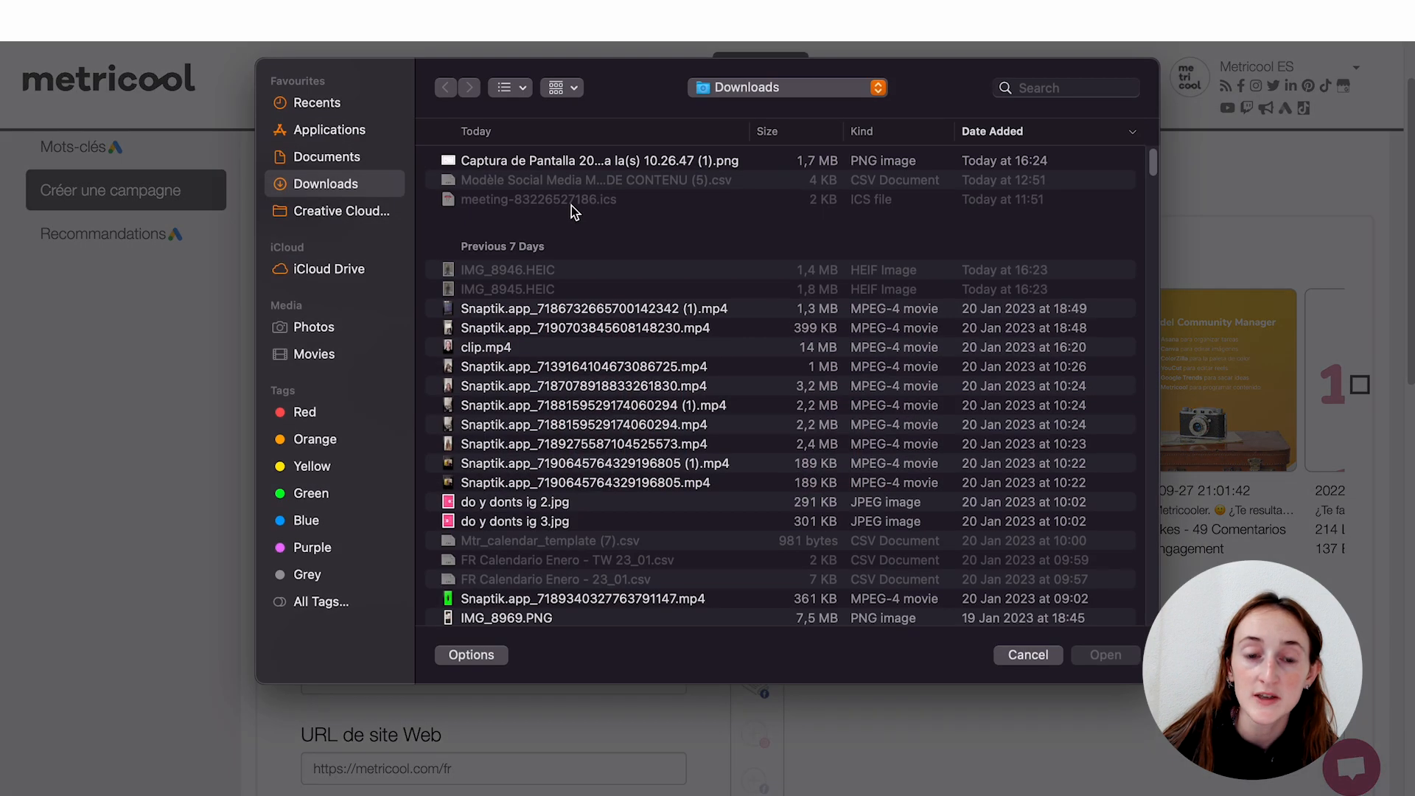
scroll(516, 406, down, 15)
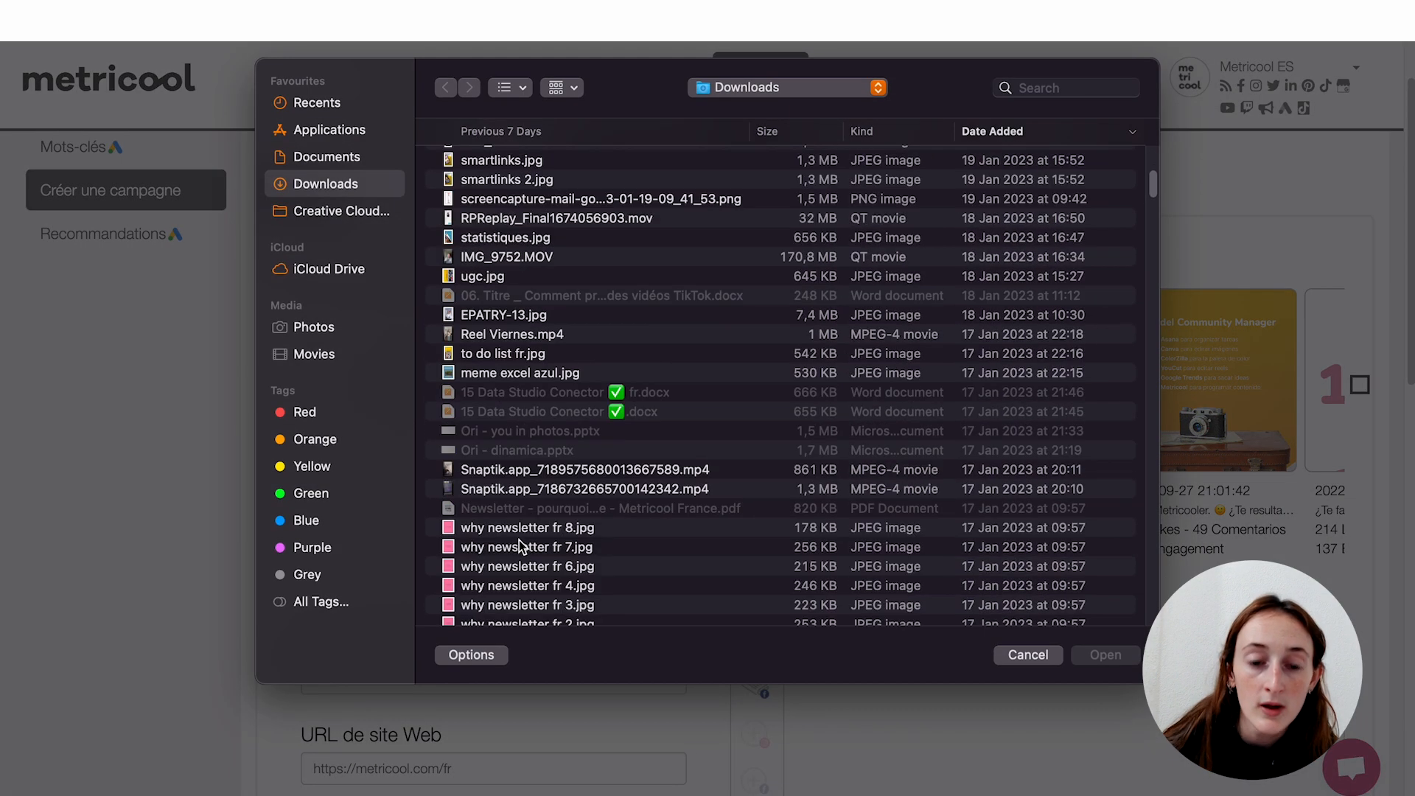
scroll(561, 480, down, 2)
scroll(574, 434, down, 3)
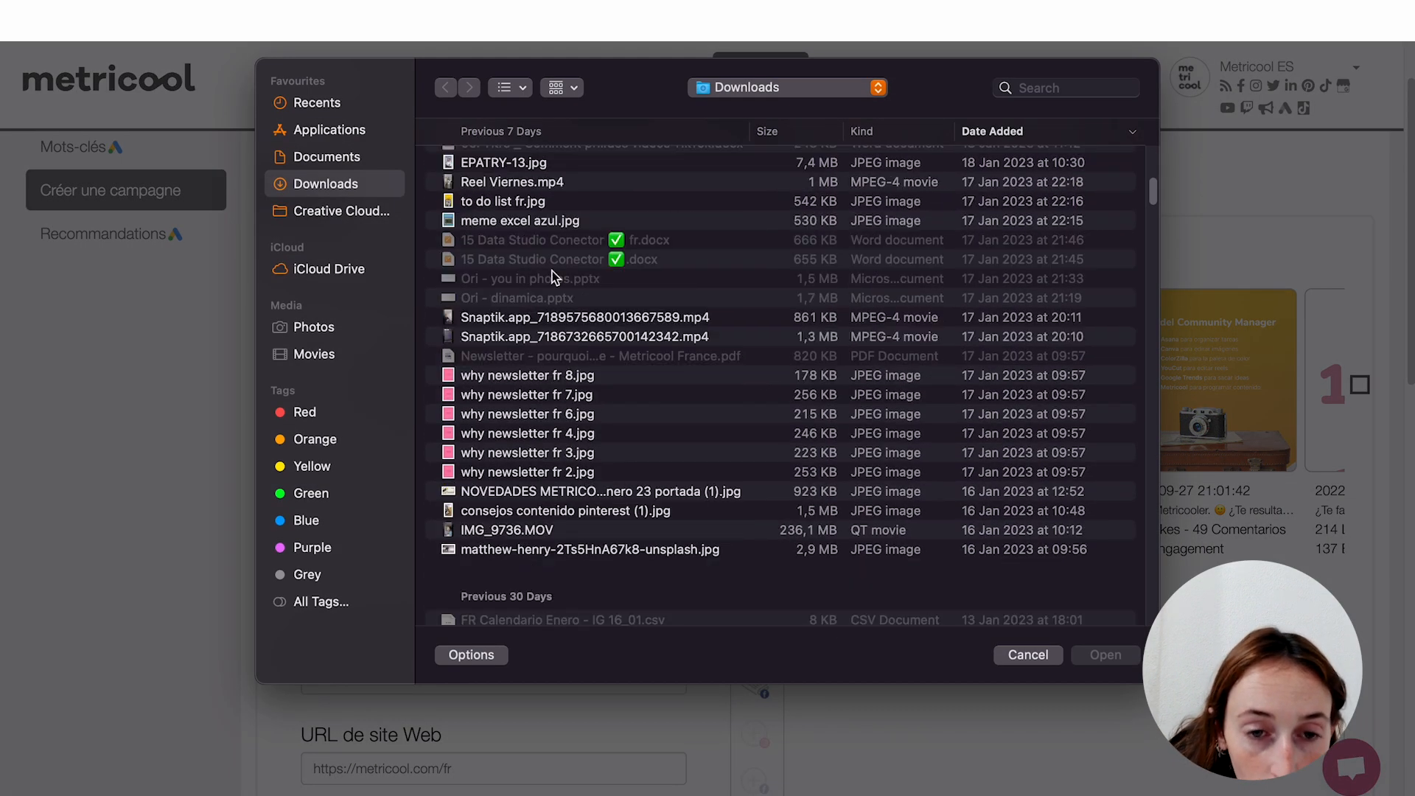
scroll(572, 323, up, 1)
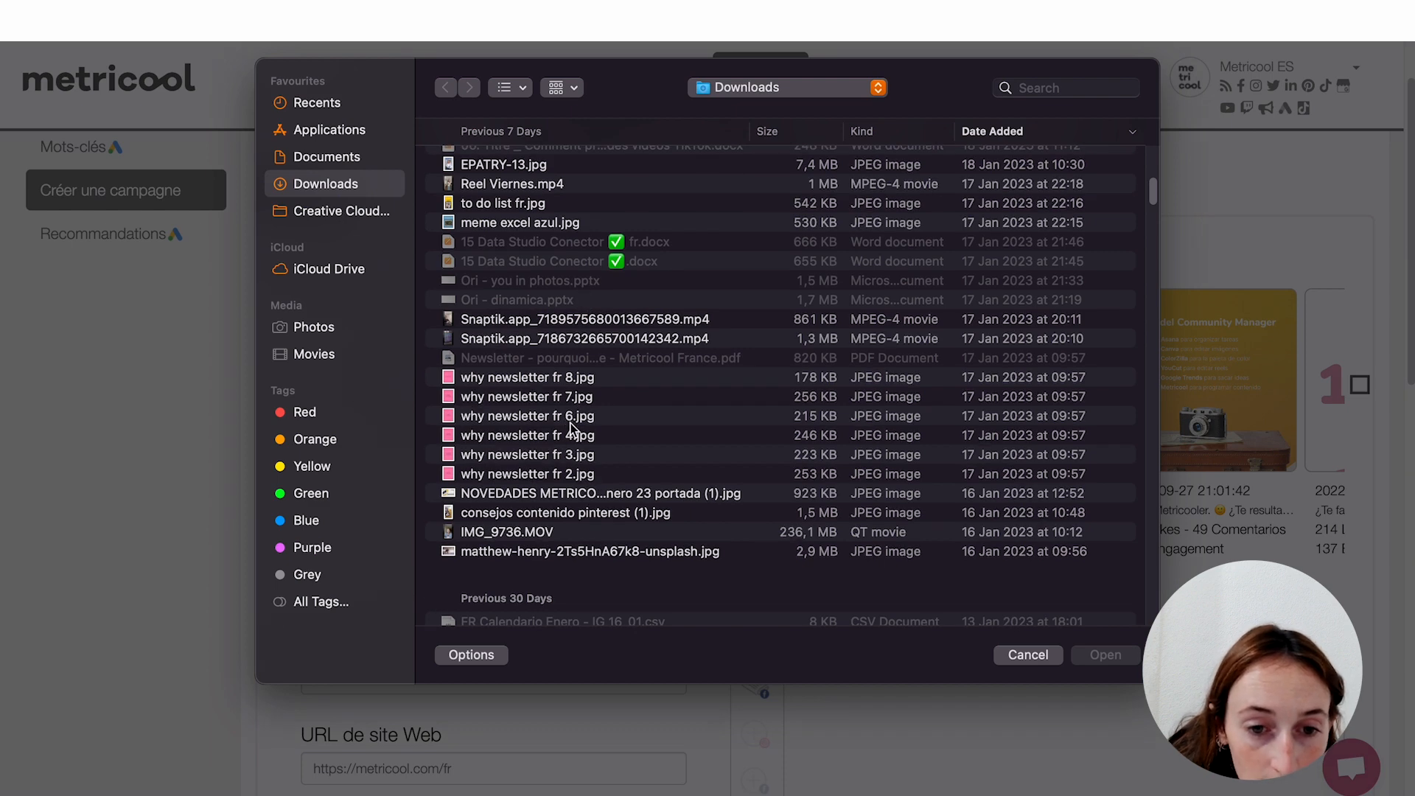
scroll(571, 424, up, 1)
click(557, 496)
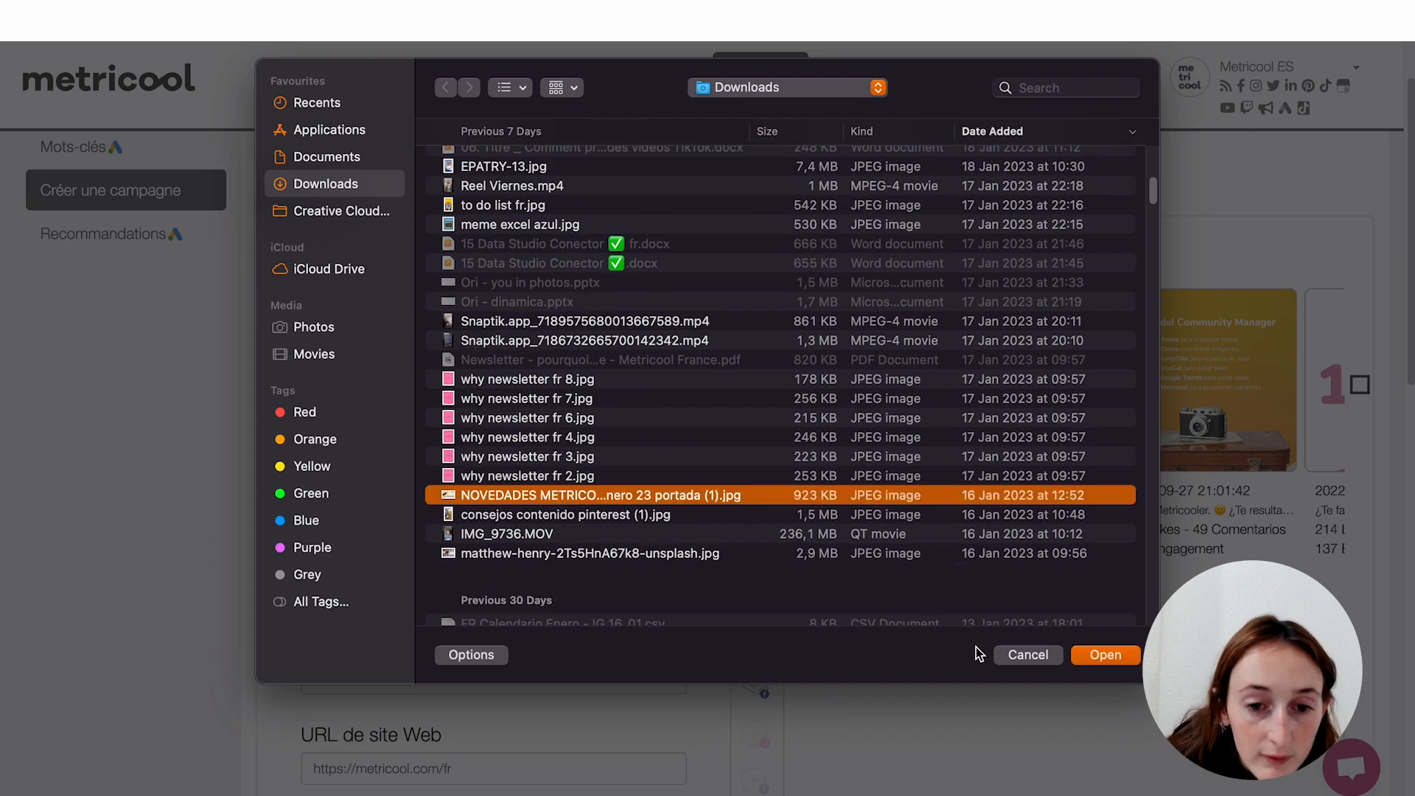
click(1113, 658)
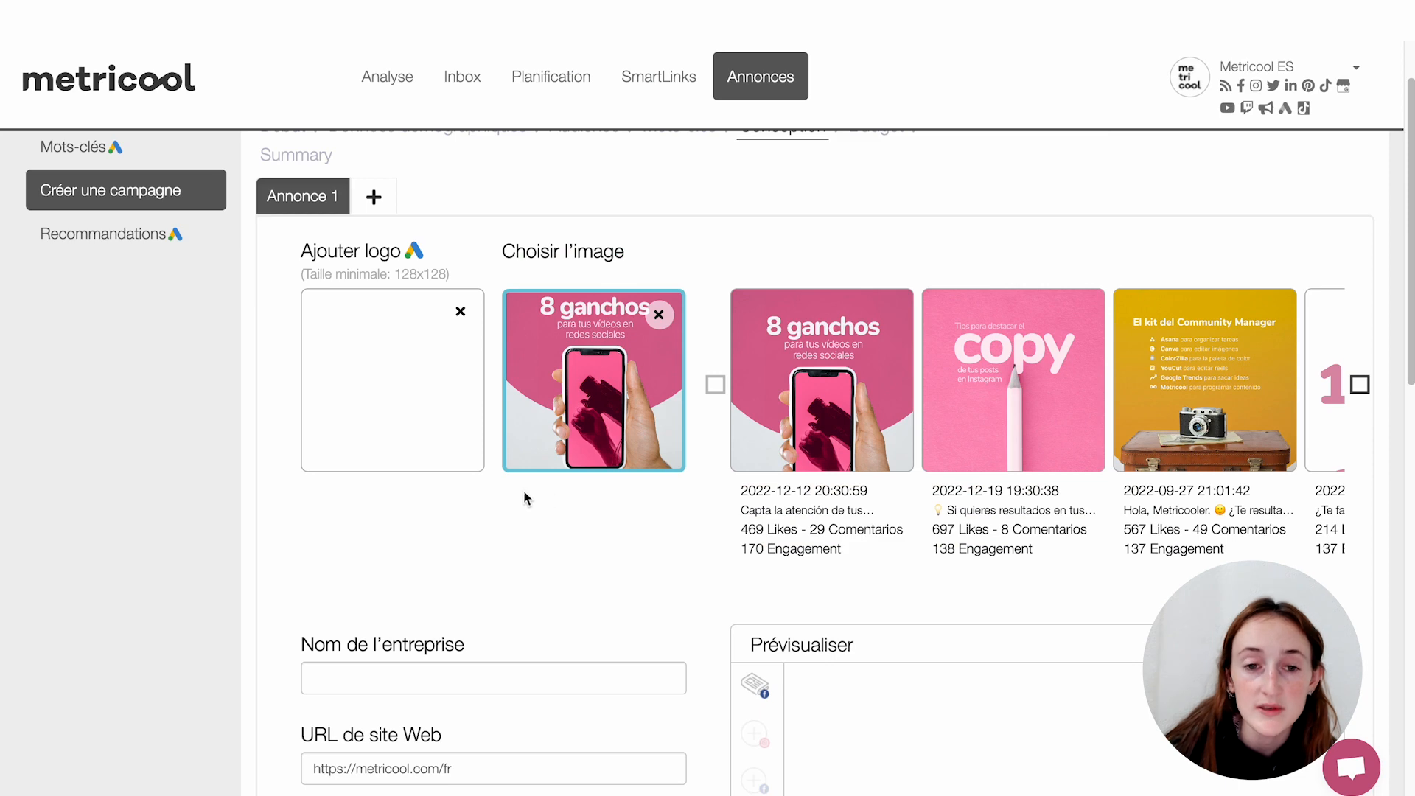
- Examine the company name, URL, title and description fields, the preview area and the help notes for ad design
scroll(701, 499, down, 3)
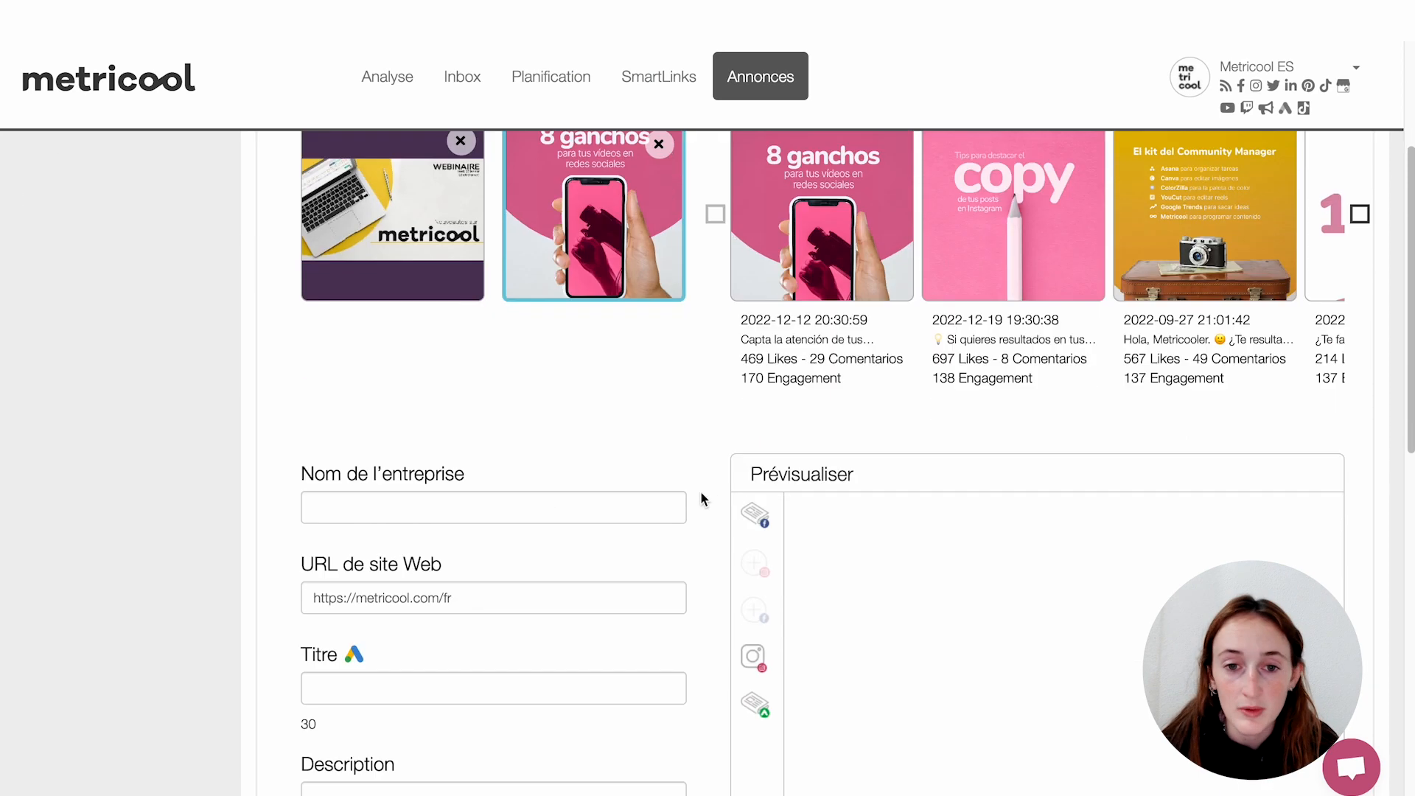
scroll(598, 462, down, 3)
scroll(985, 612, down, 6)
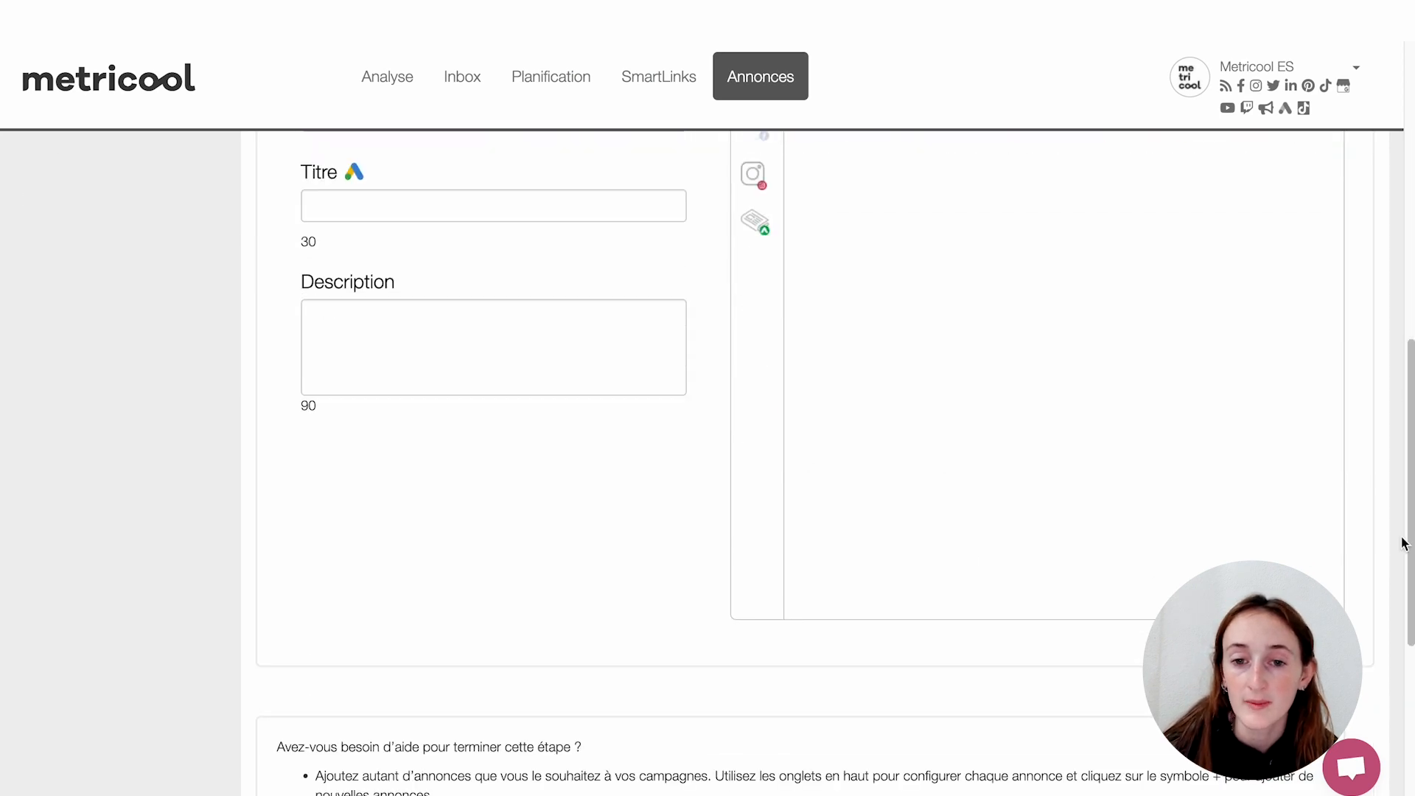
scroll(1041, 501, up, 5)
scroll(966, 552, down, 10)
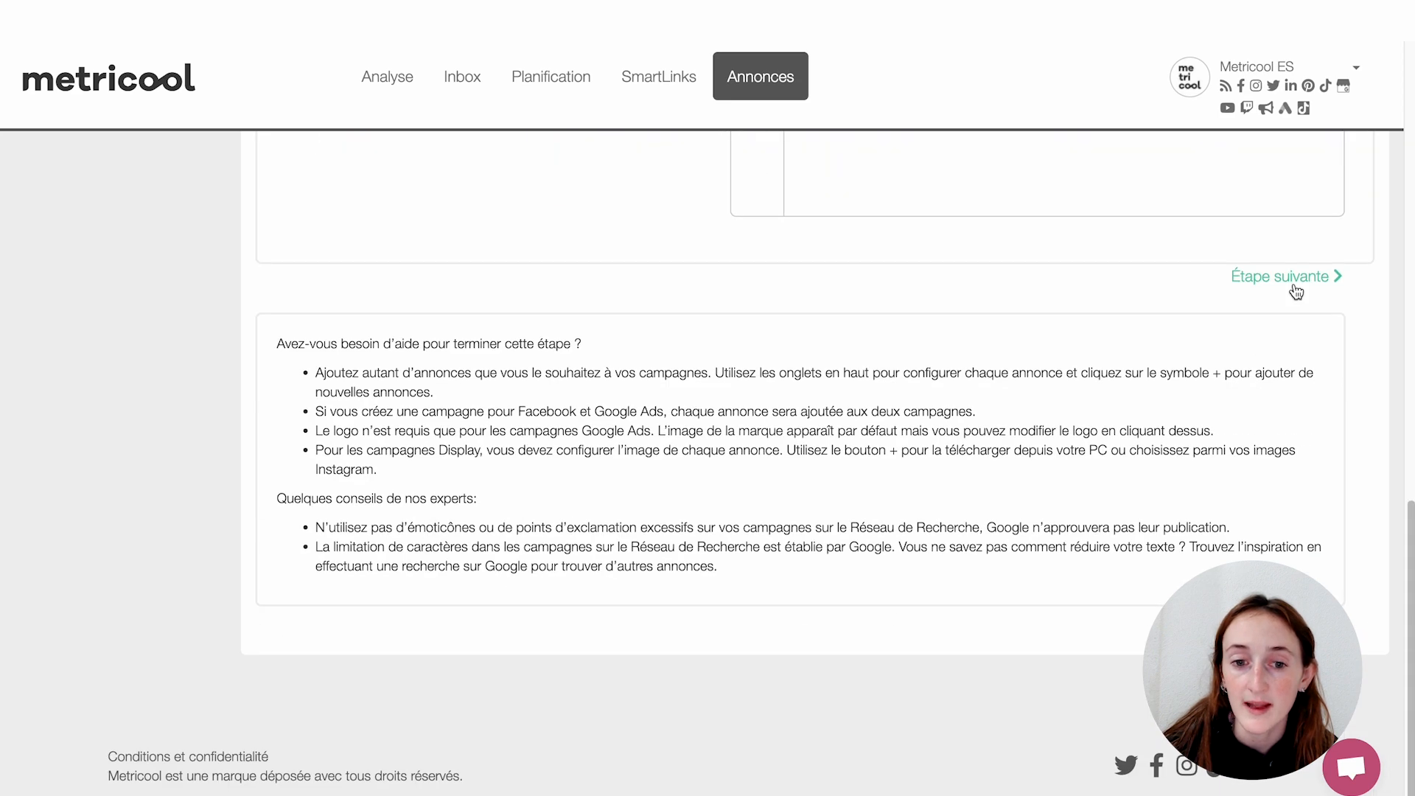
- Try to advance from the ad design to the budget and check the required company name, title and description fields
scroll(892, 676, up, 15)
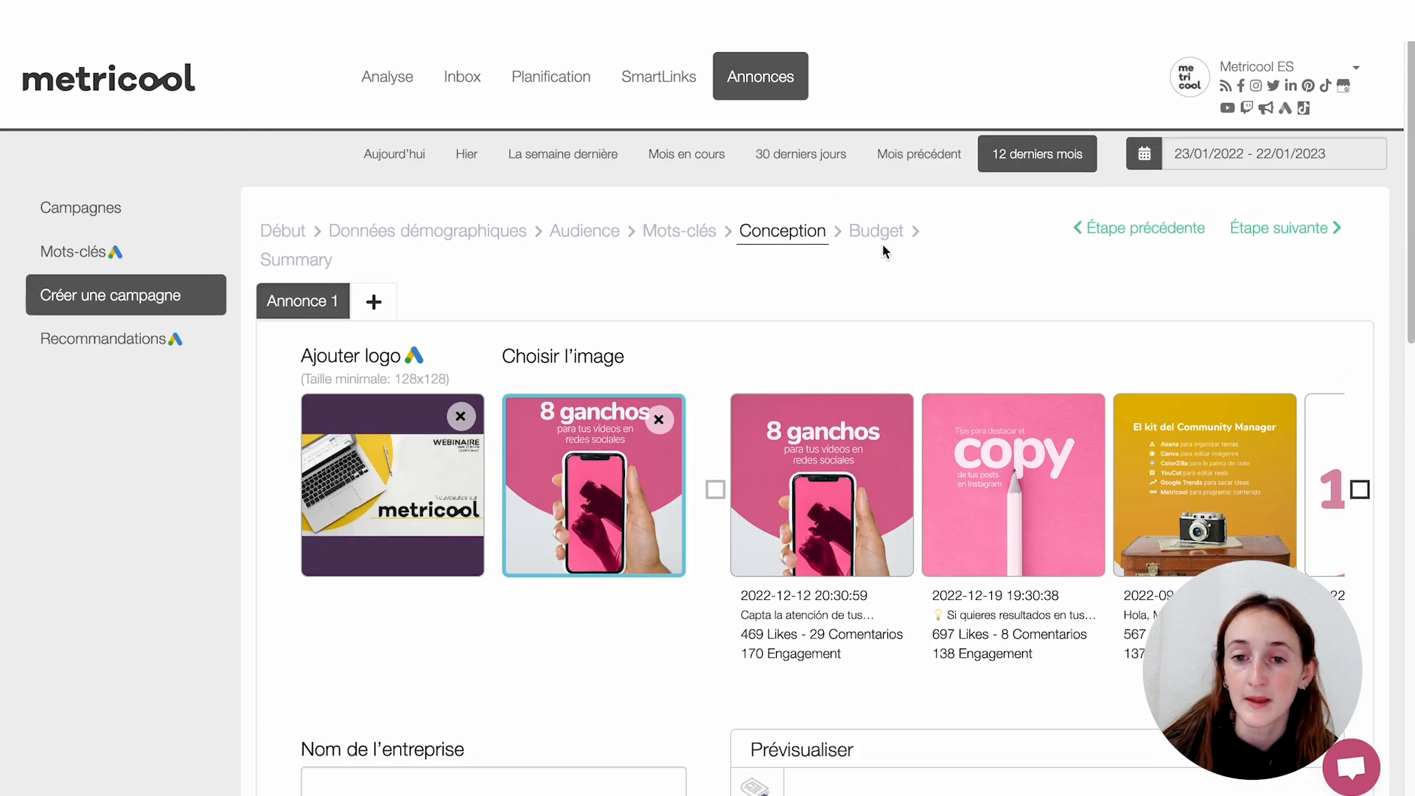
scroll(1058, 609, down, 15)
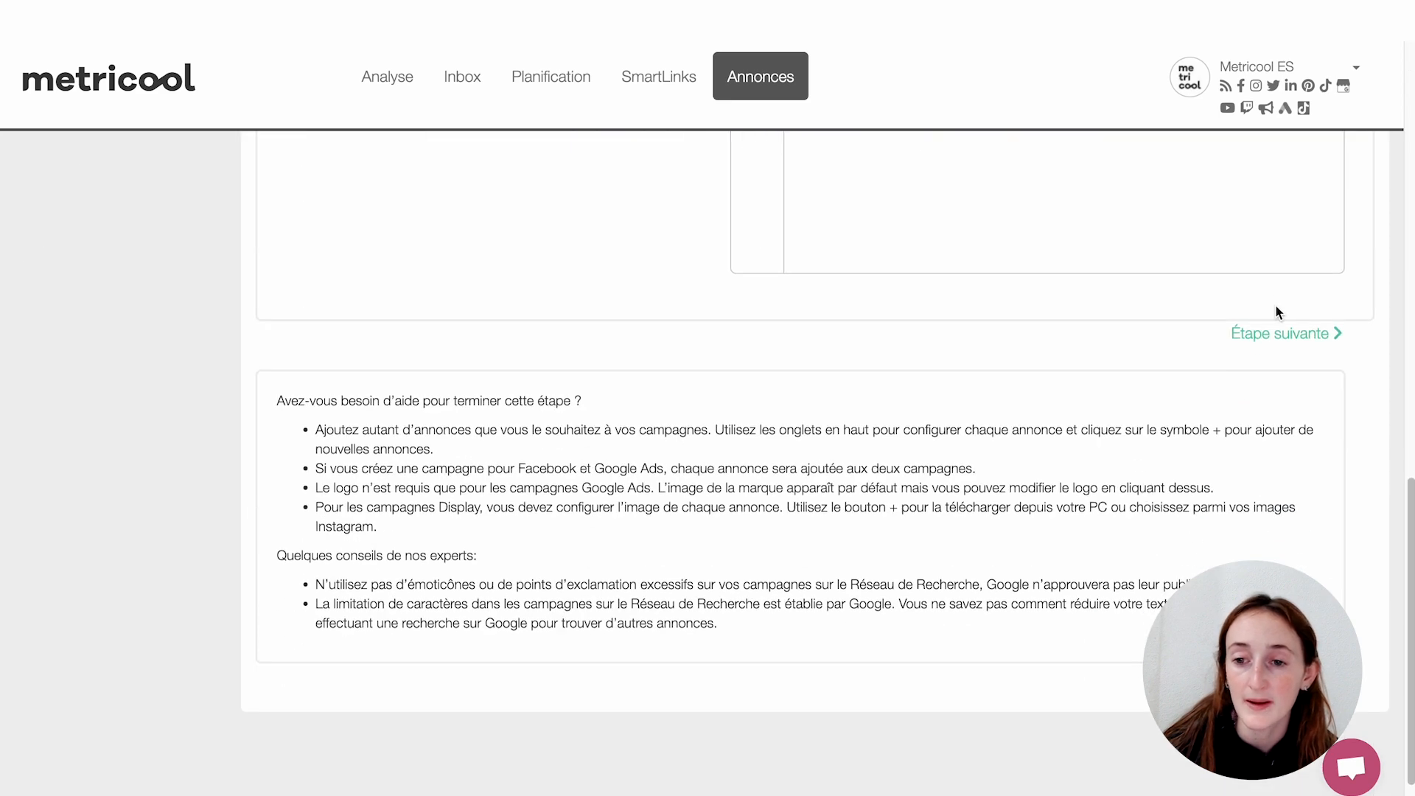
scroll(894, 398, up, 9)
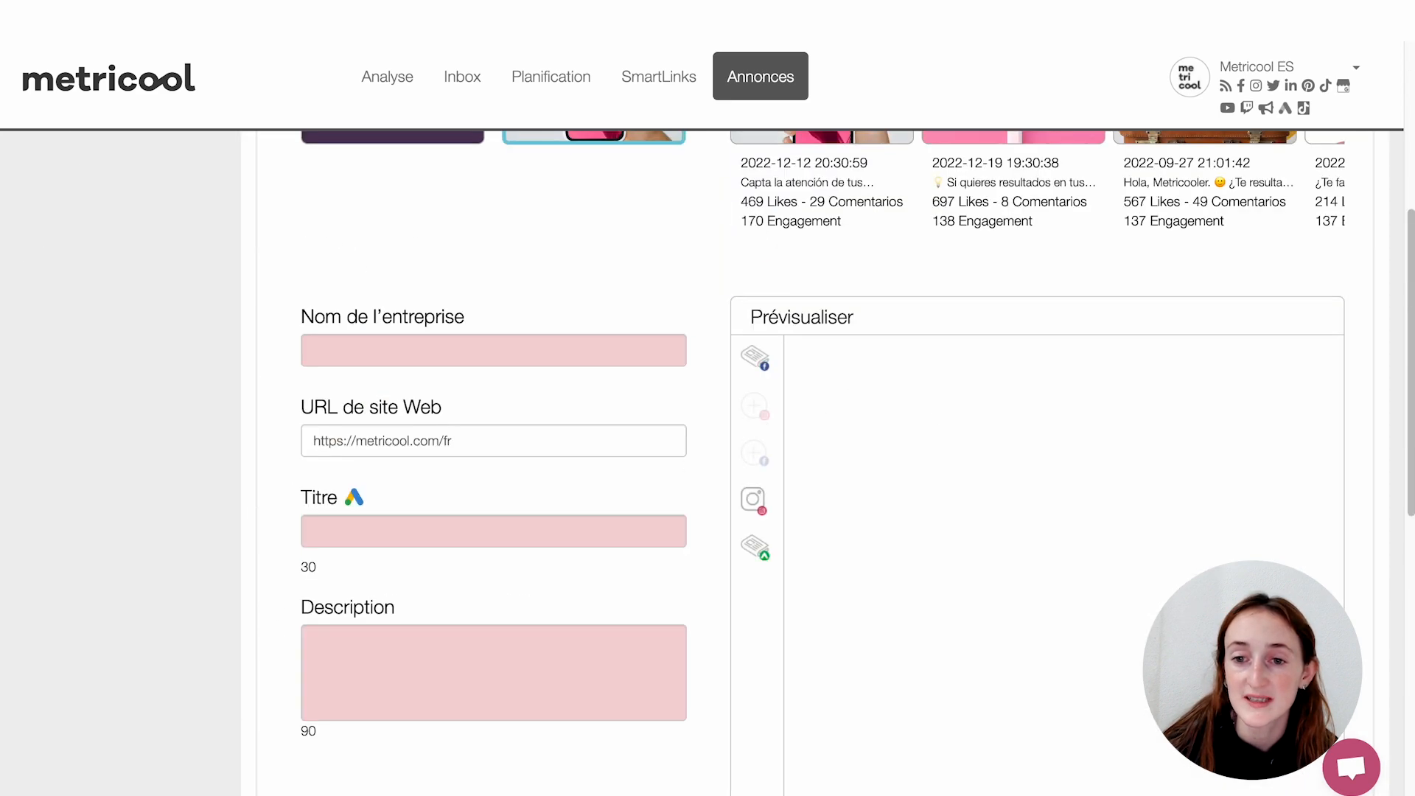
click(431, 351)
click(364, 524)
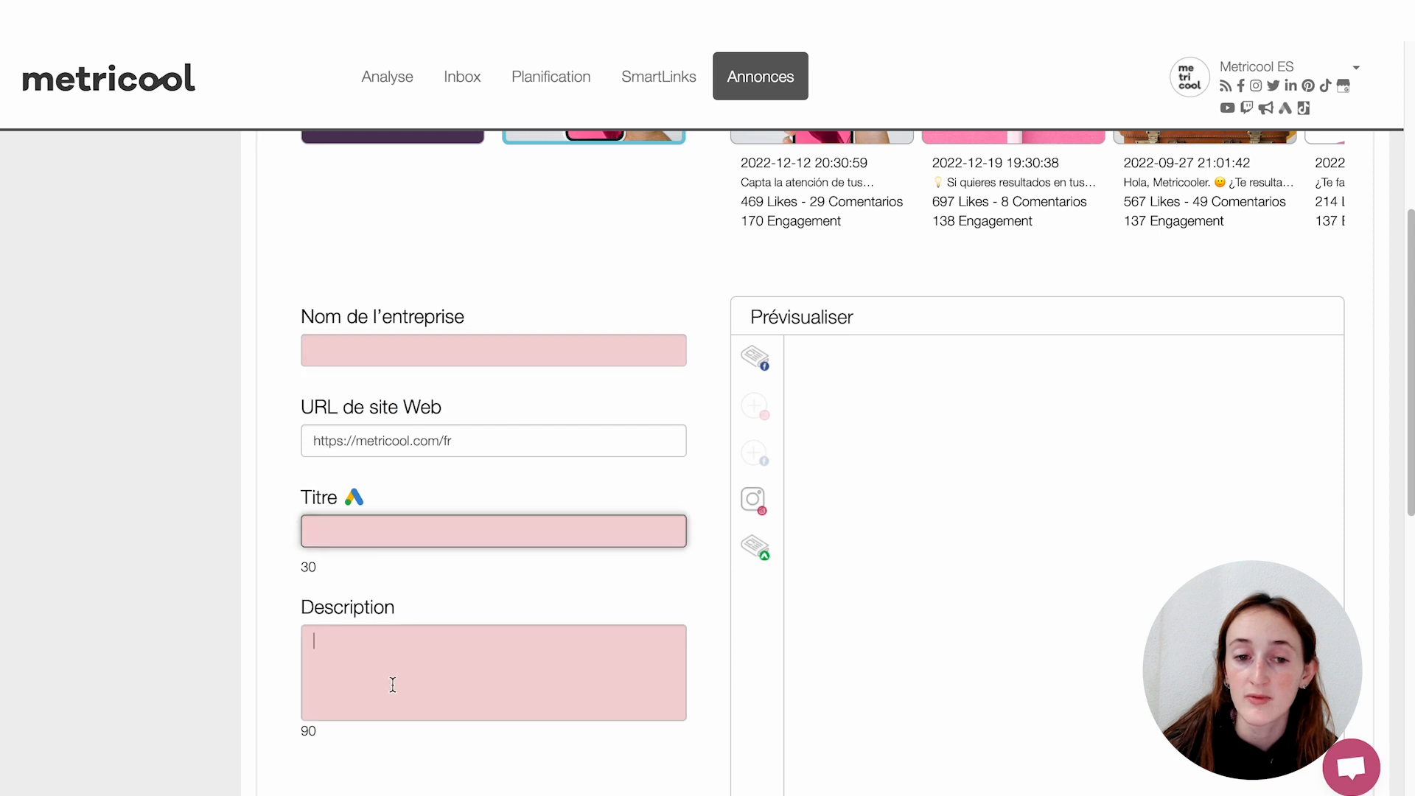
click(392, 682)
- Remove the uploaded Google Ads logo and the selected "8 ganchos" image from Annonce 1
scroll(850, 205, up, 6)
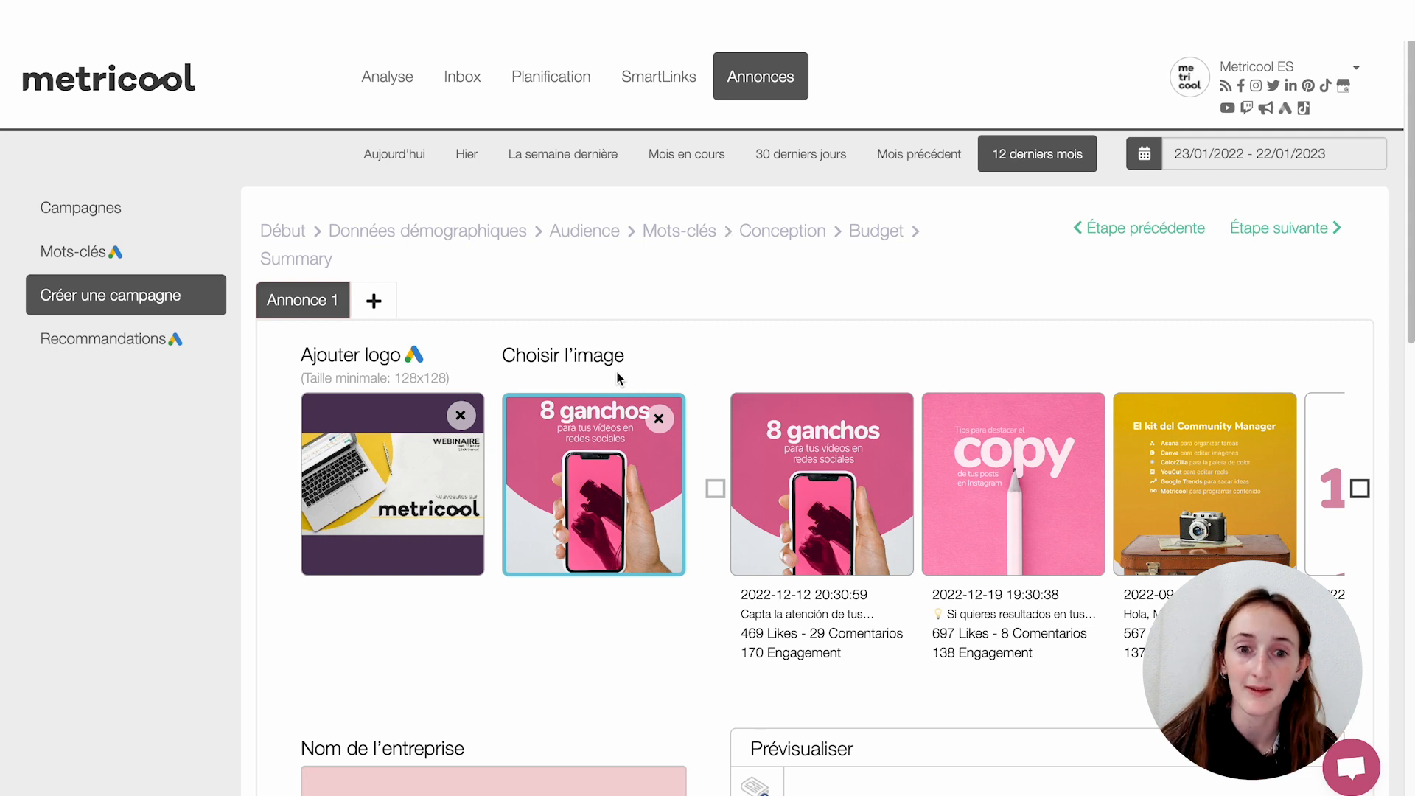
click(462, 416)
click(667, 422)
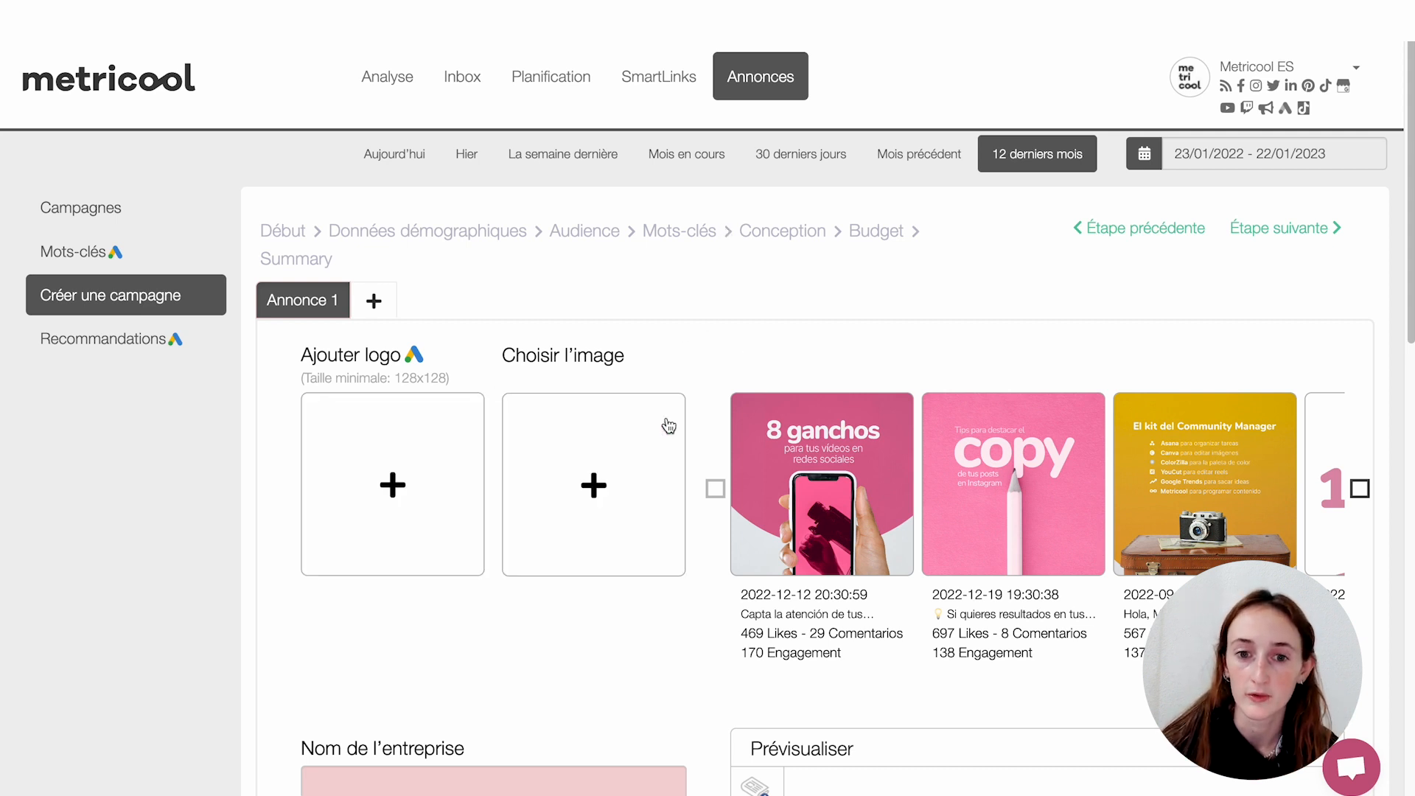
- Open the Google Ads campaign recommendations page and read what its campaign analysis offers
click(127, 343)
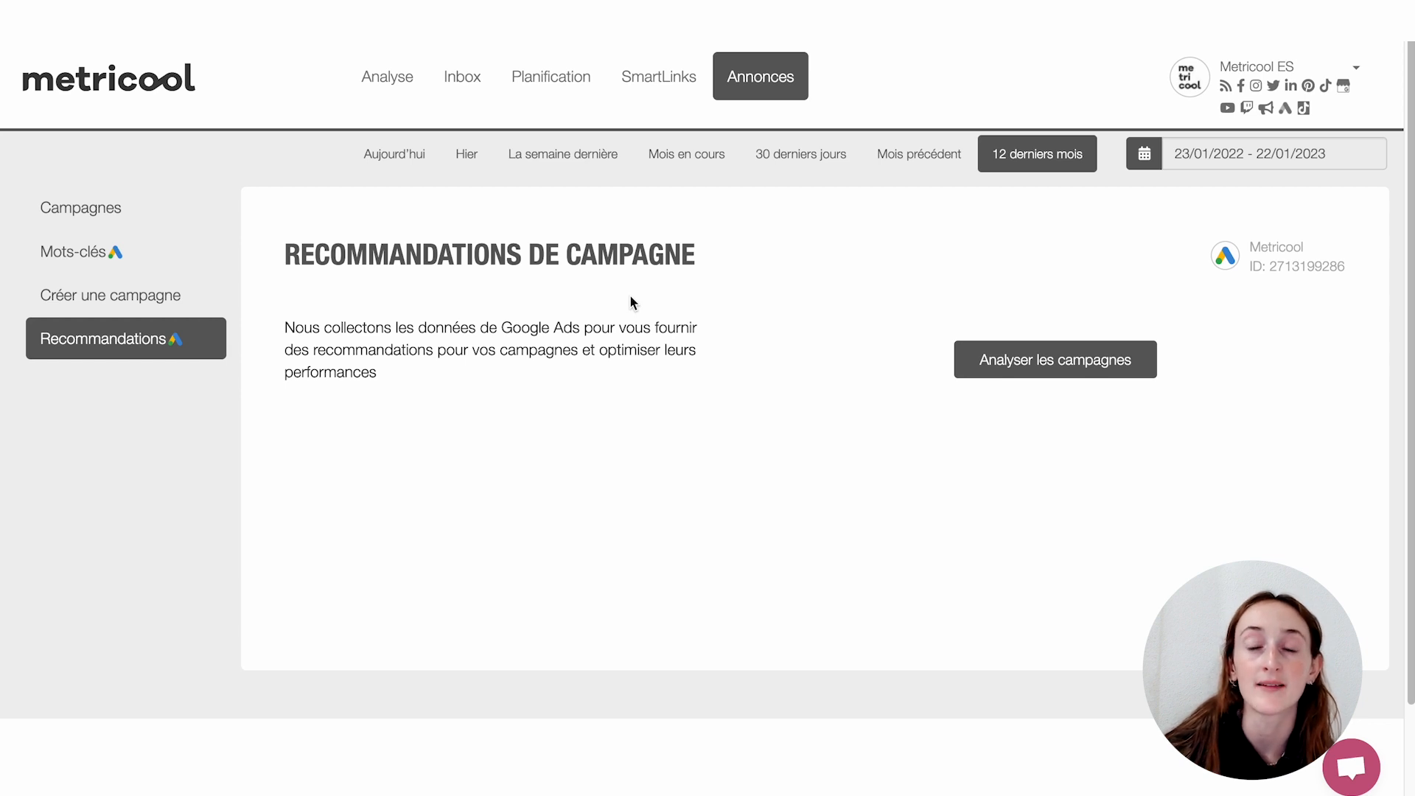
click(107, 352)
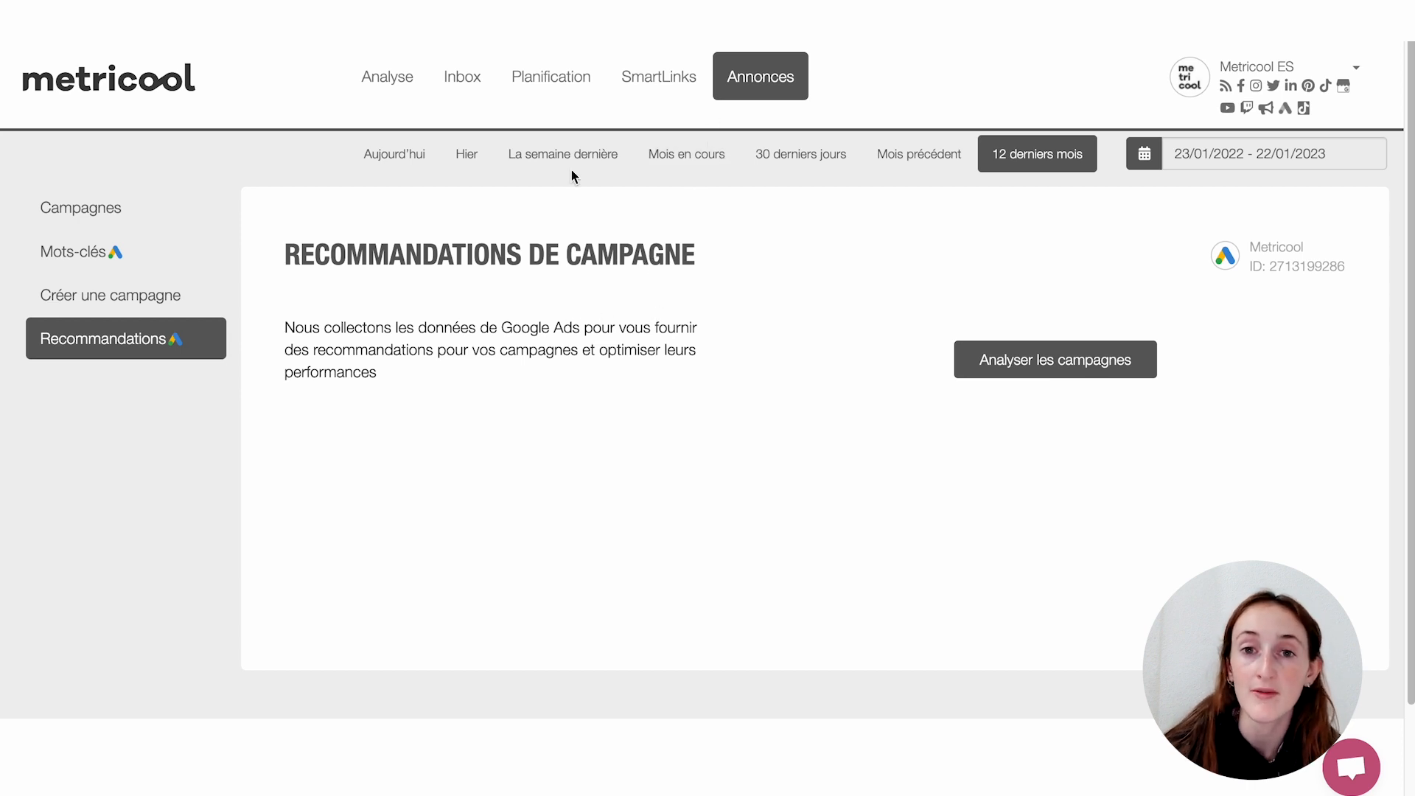
- Open the TikTok Ads analytics and set the date range to 22 January 2022 – 22 January 2023
click(171, 96)
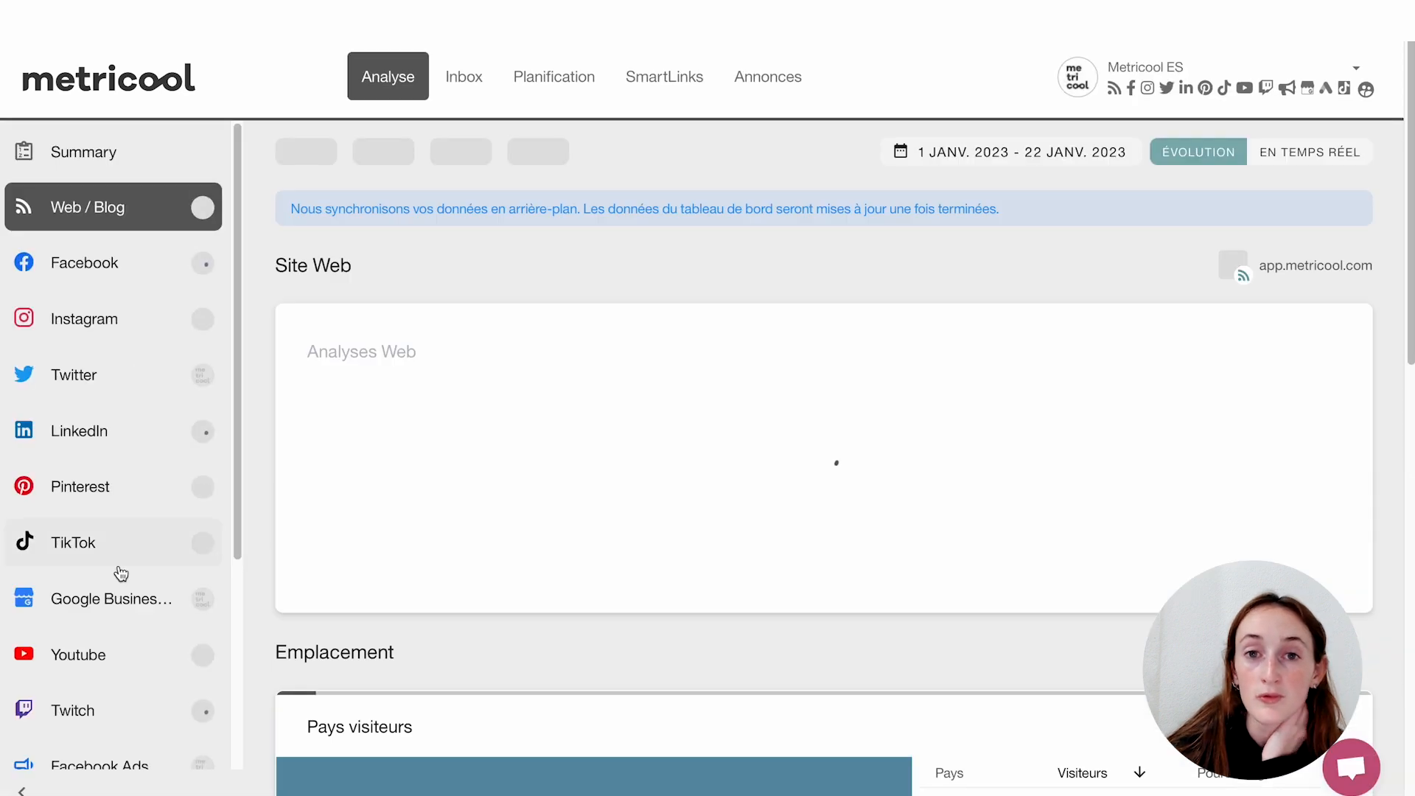
scroll(121, 582, down, 4)
click(40, 587)
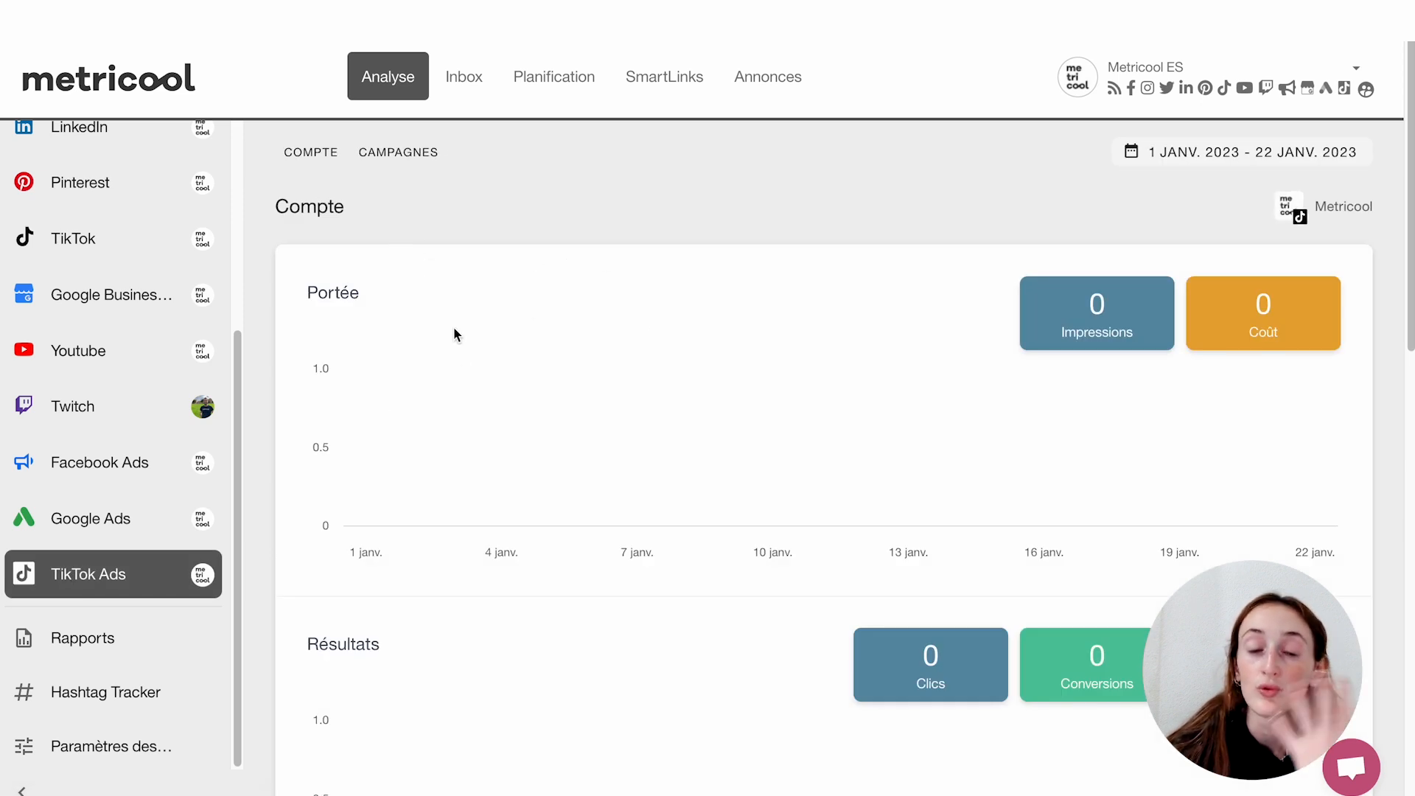
click(324, 151)
click(1253, 152)
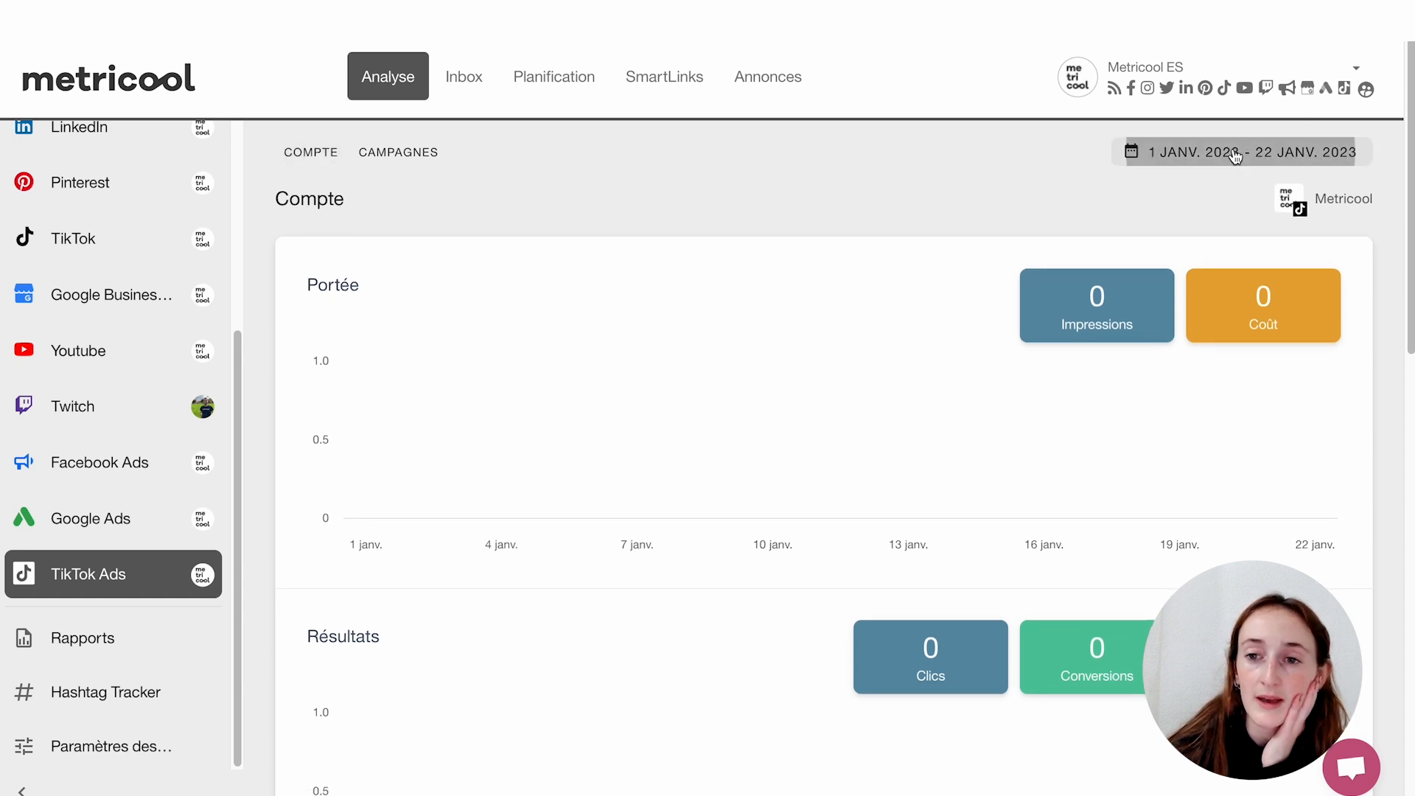
click(1203, 395)
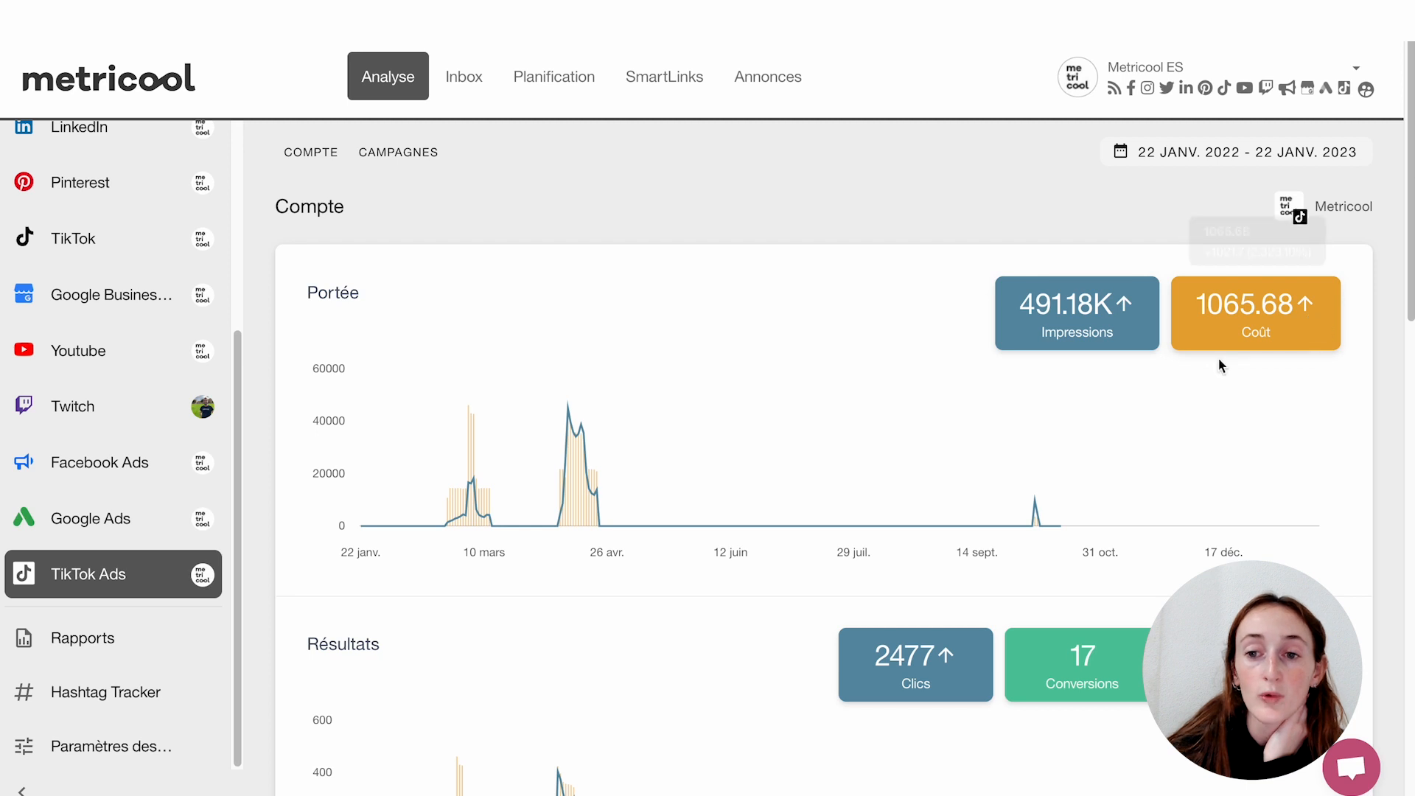
- Examine the TikTok Ads reach, results and performance charts and the campaign list beneath them
scroll(581, 693, down, 2)
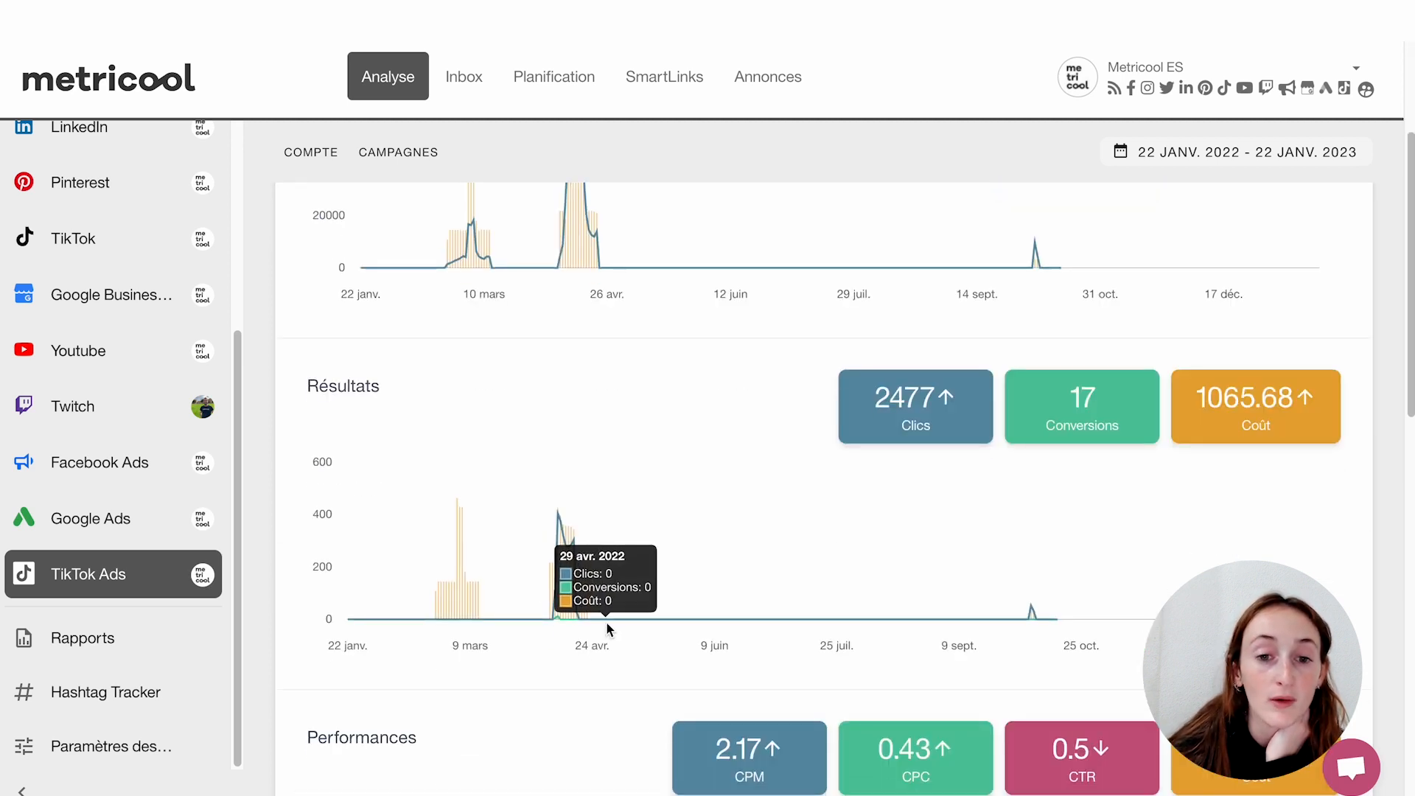
scroll(603, 619, down, 3)
scroll(782, 528, down, 2)
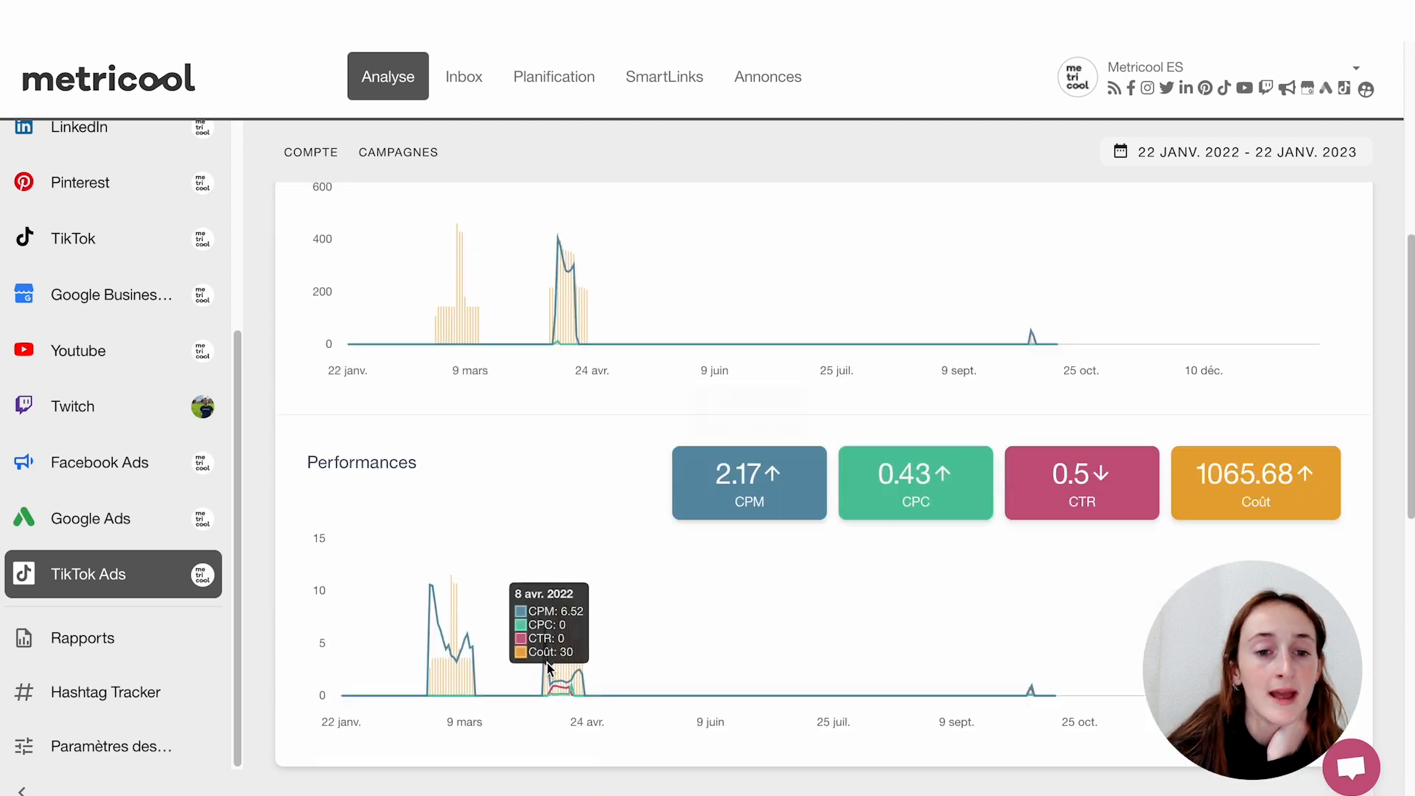
scroll(593, 643, down, 4)
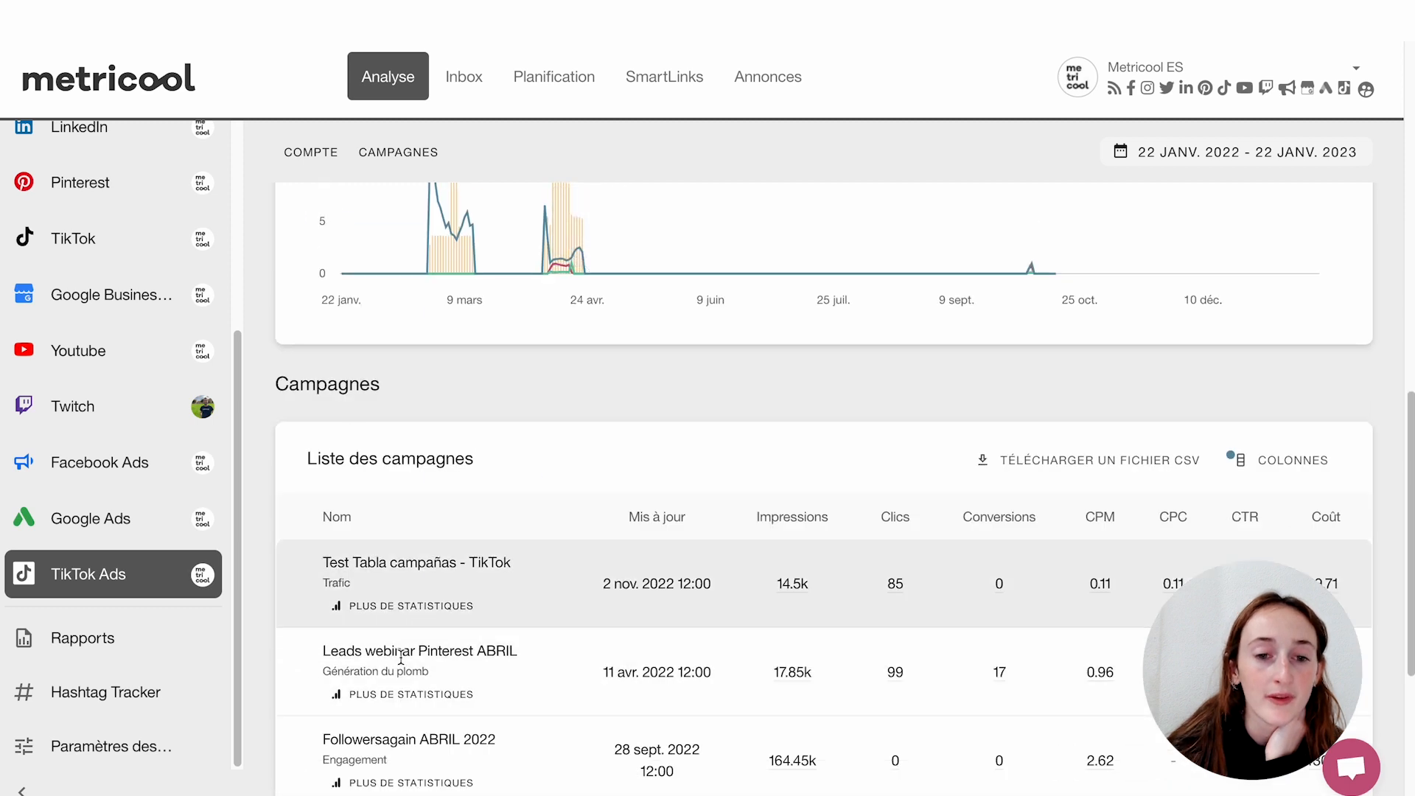
scroll(956, 435, down, 1)
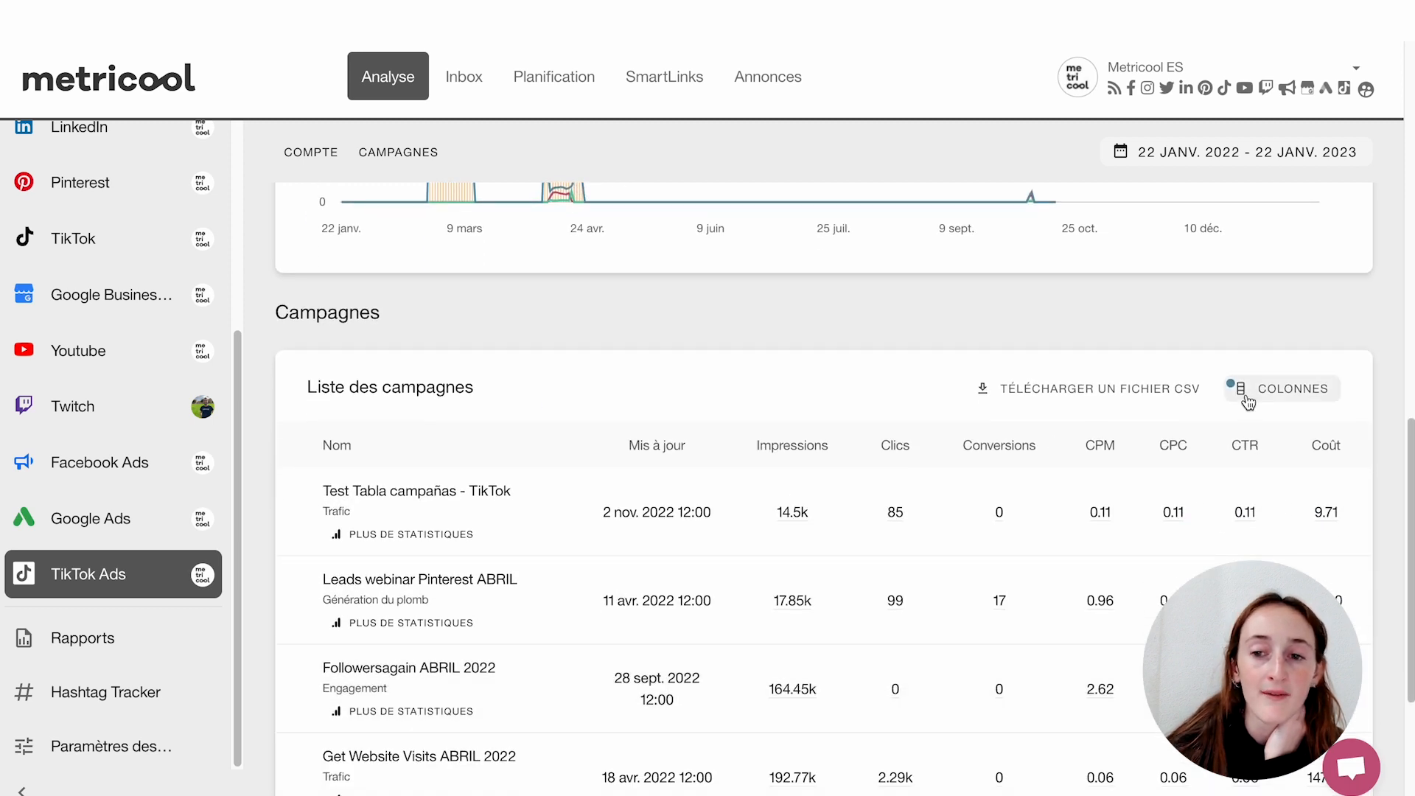
- Review the metrics available as columns for the TikTok Ads campaign list, and close the column options
click(1250, 398)
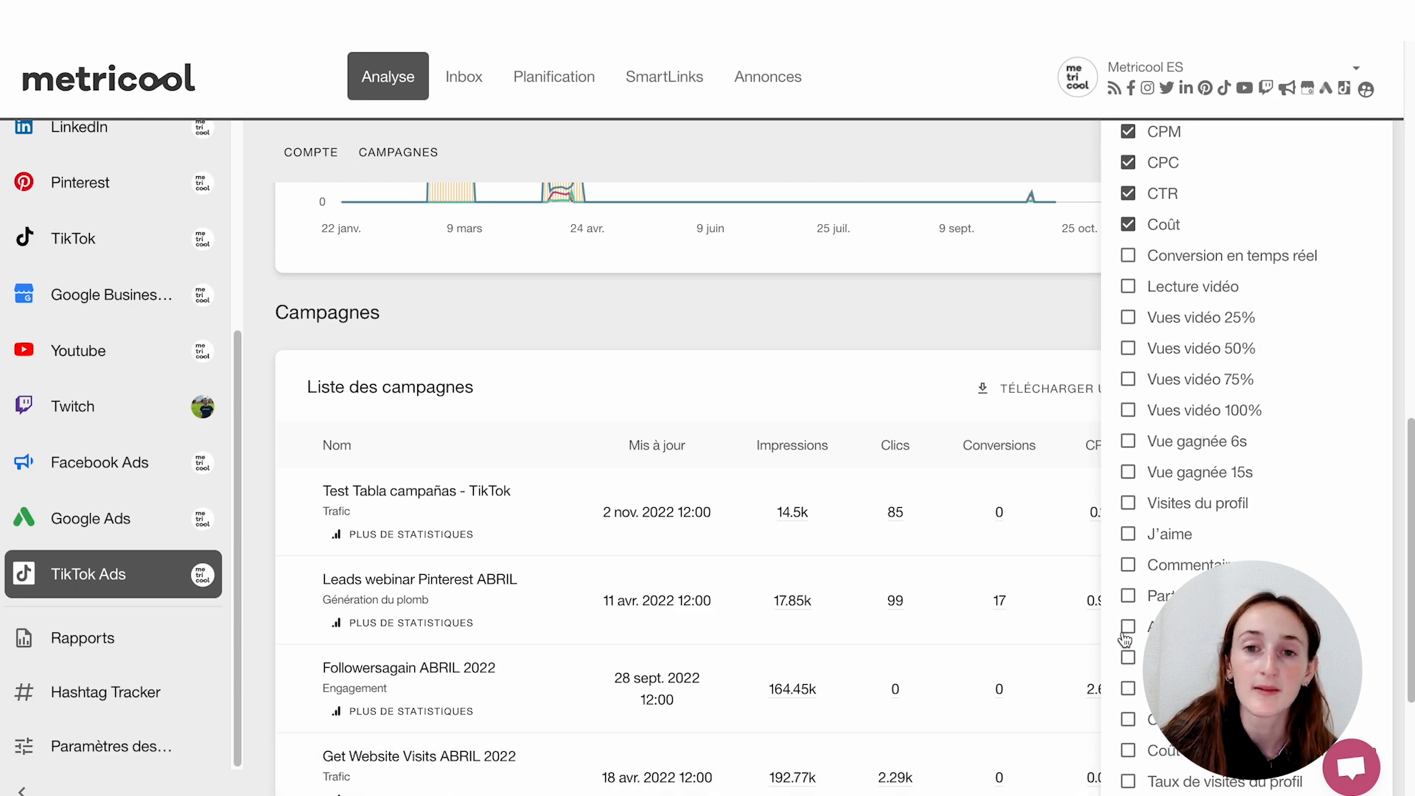
scroll(1126, 639, down, 3)
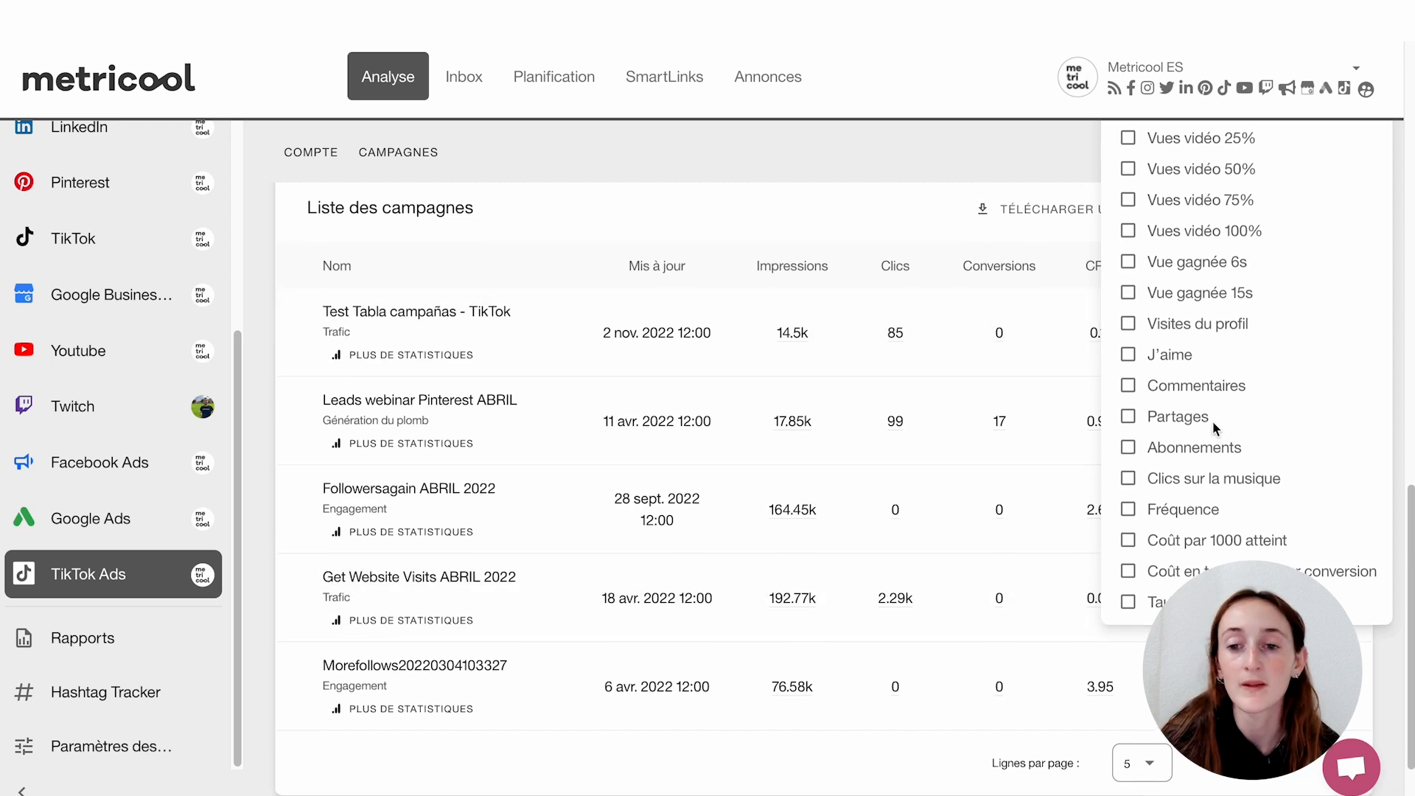
click(912, 179)
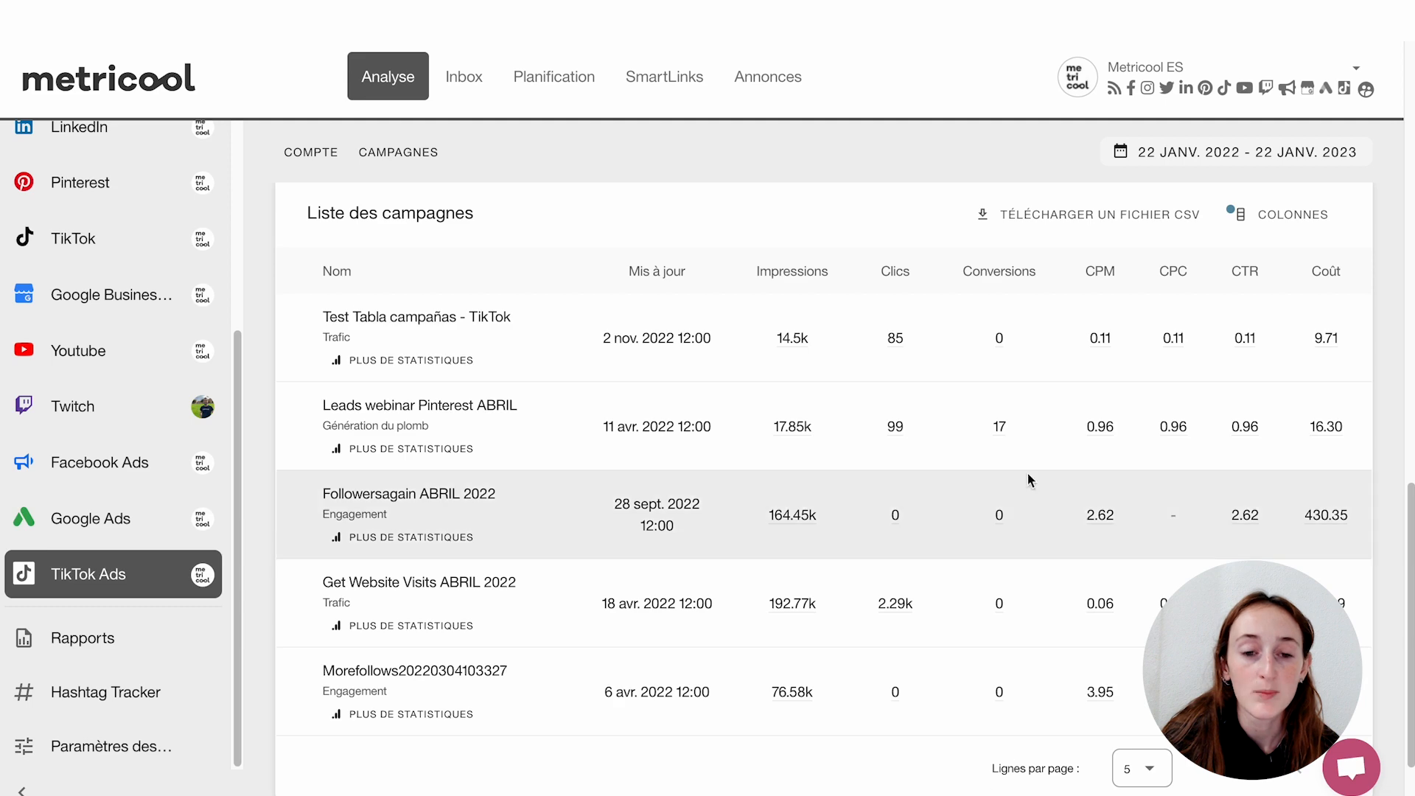
- View the detailed statistics of the "Test Tabla campañas - TikTok" campaign, check its charts and close them
click(472, 362)
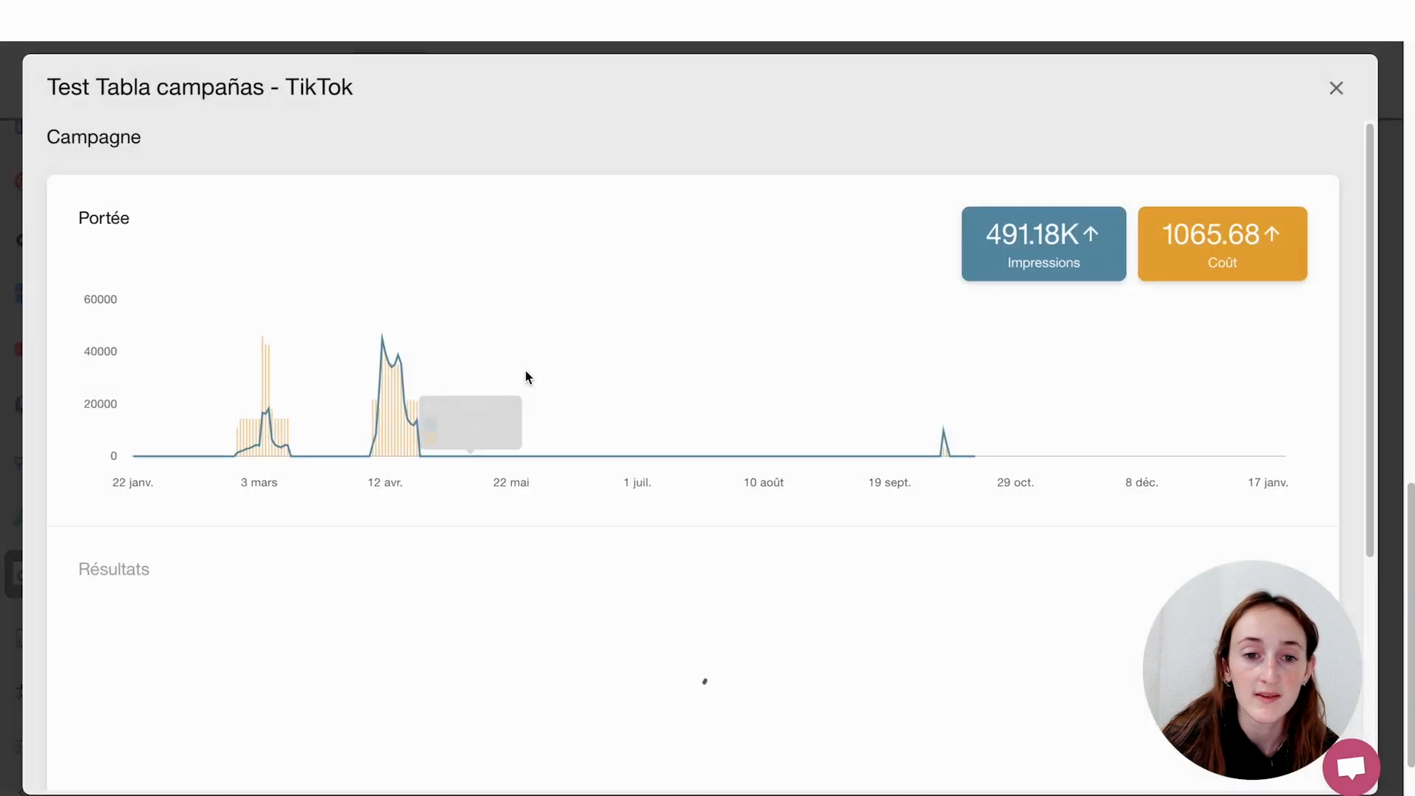
scroll(756, 568, down, 2)
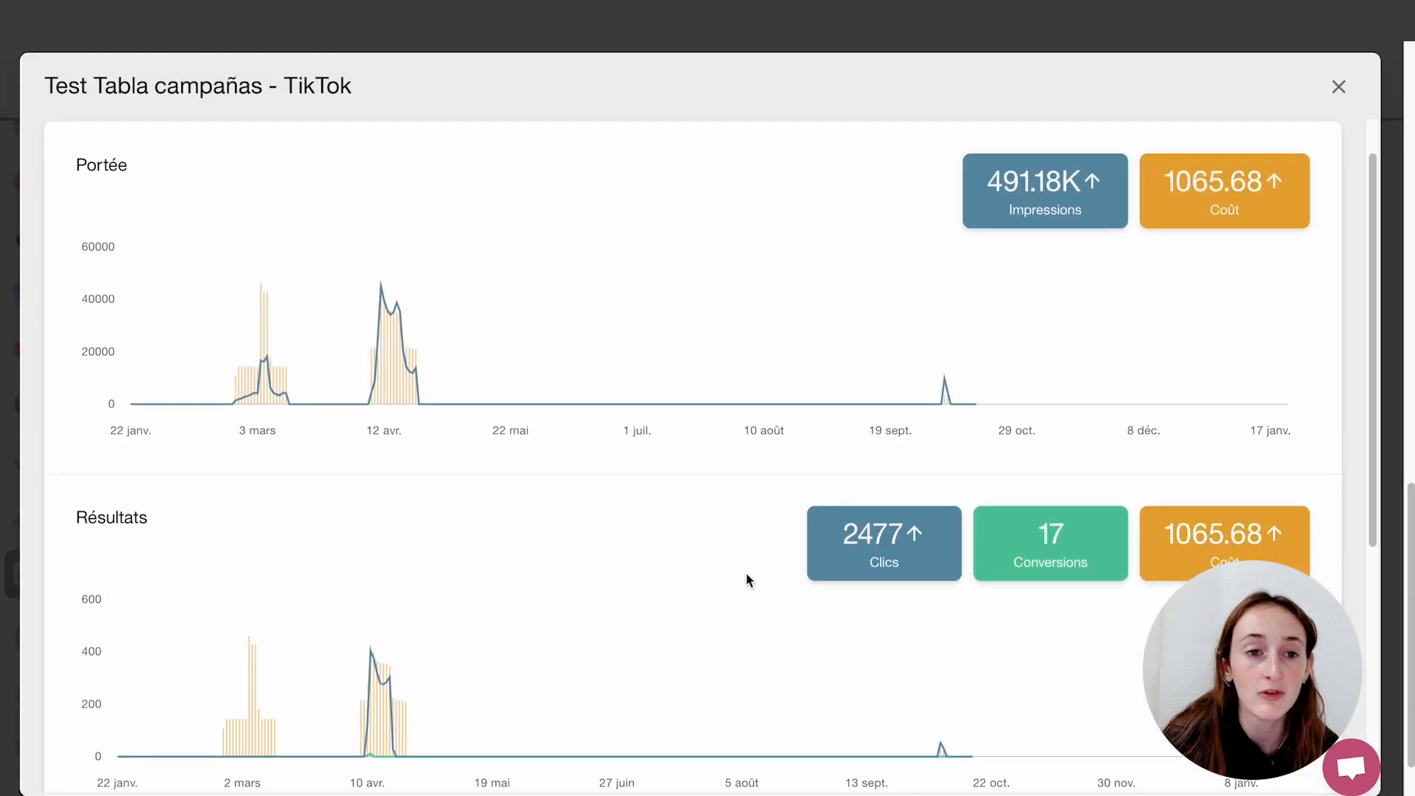
scroll(748, 580, down, 5)
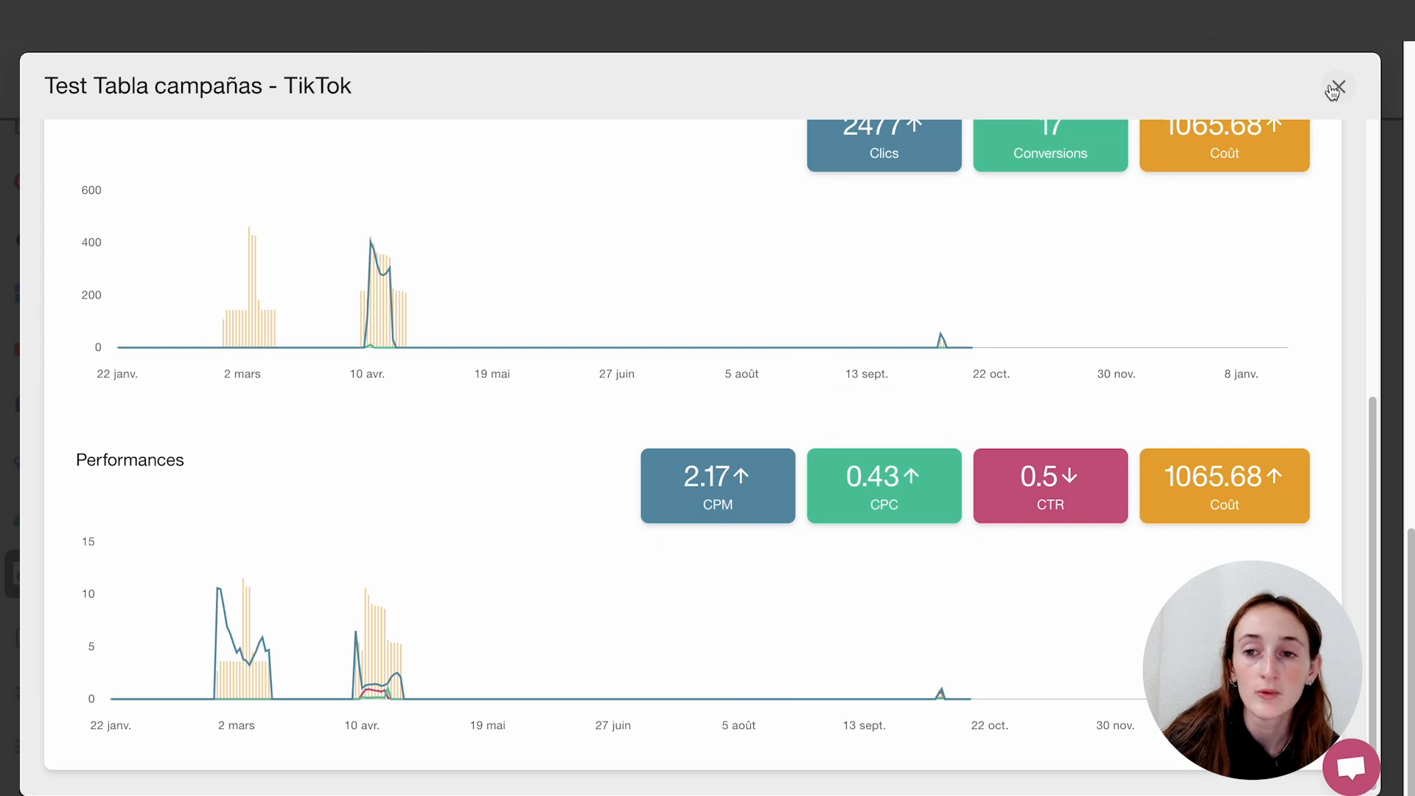
click(1335, 89)
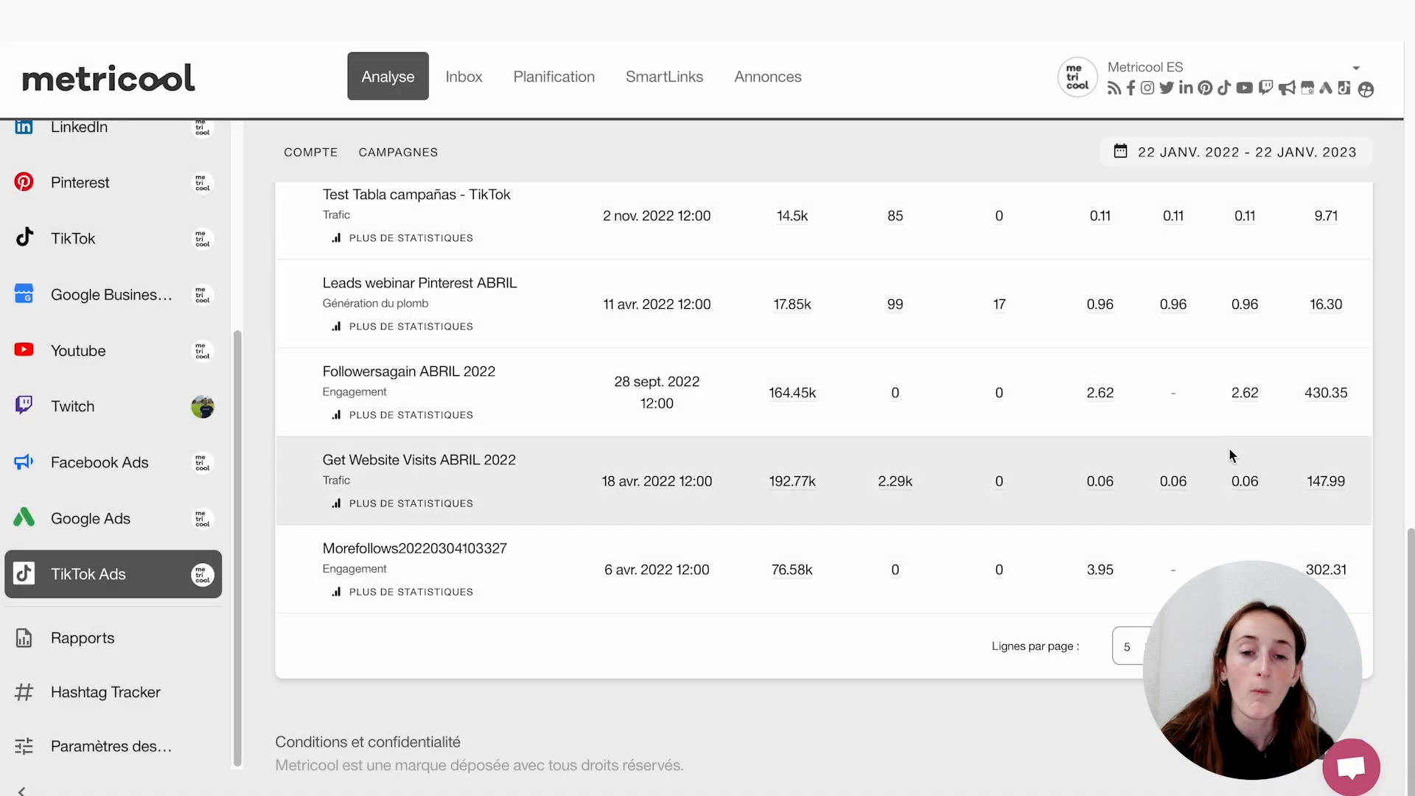